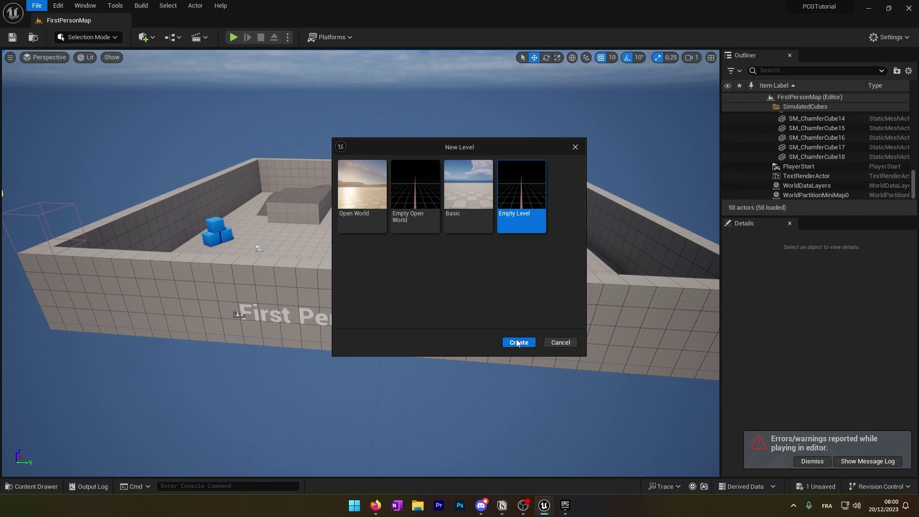
Create a new level from the Empty Level template, saving the modified BP_Pickup_Rifle content
left_click(518, 343)
left_click(487, 360)
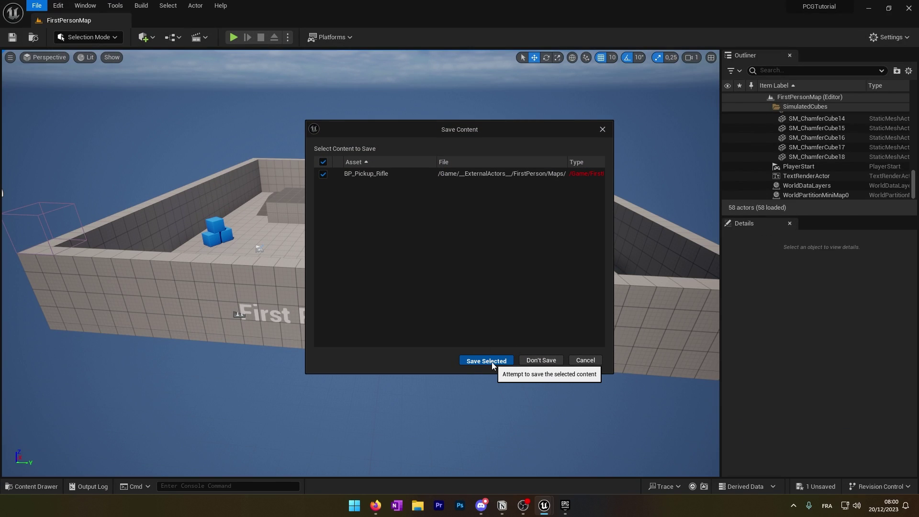
Use the Env. Light Mixer to add a sky light, atmospheric light, sky atmosphere, volumetric cloud and height fog to the level
left_click(84, 6)
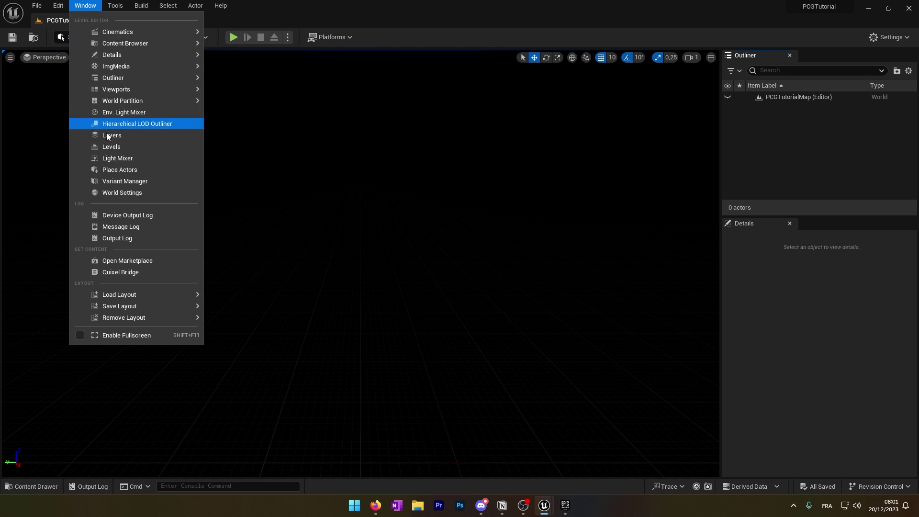
left_click(130, 112)
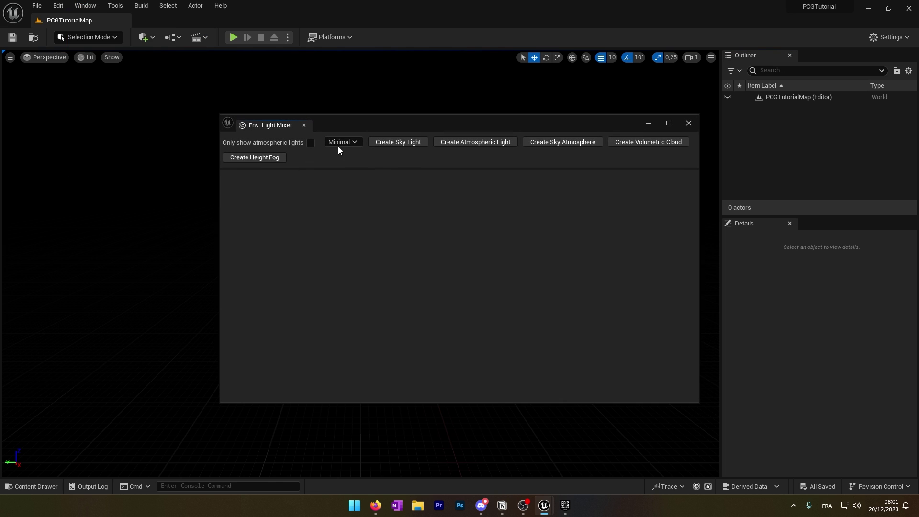
left_click(399, 142)
left_click(400, 142)
left_click(400, 142)
left_click(400, 142)
left_click(399, 142)
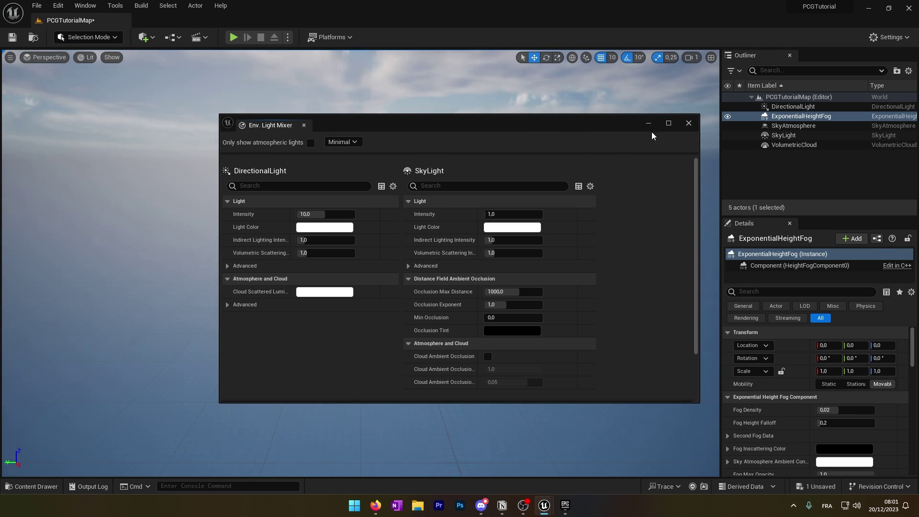
left_click(688, 124)
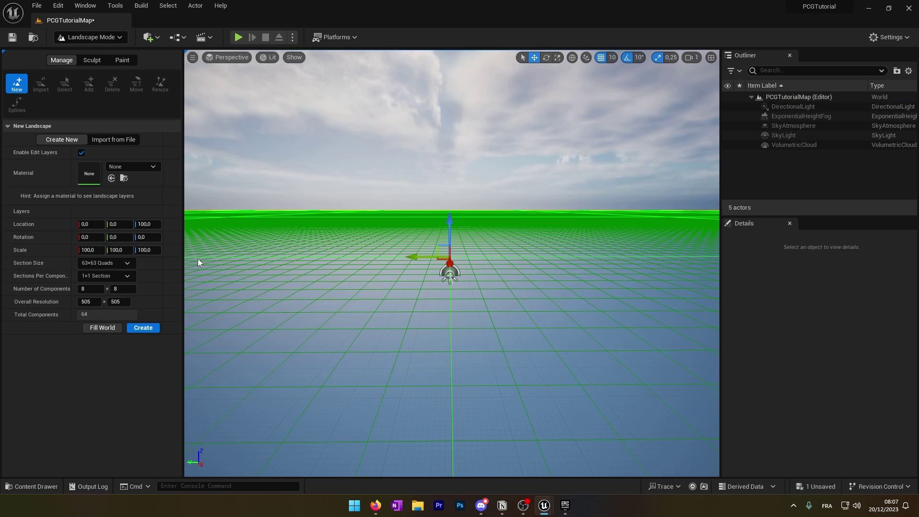
Create a landscape of 16 × 16 components with the MI_AutoLandscape material and switch to the Blueprint sculpt tool
left_click(132, 166)
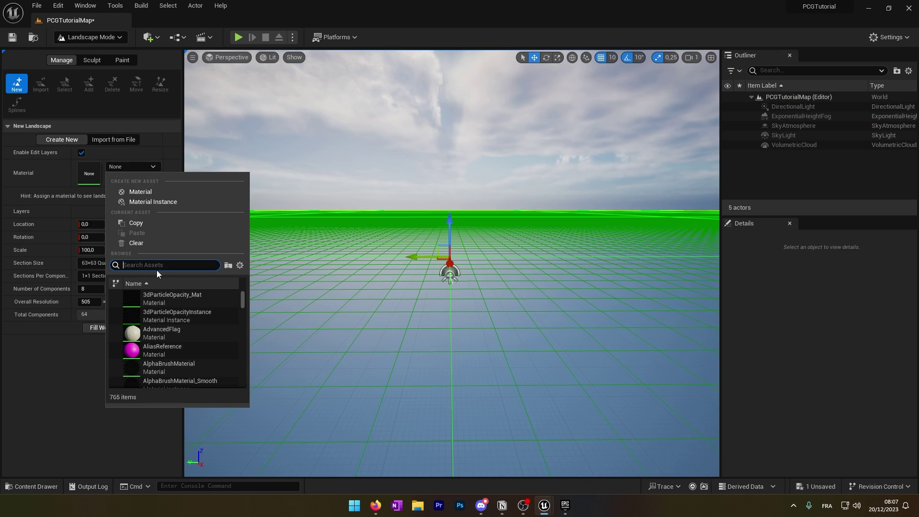
type("MI_A")
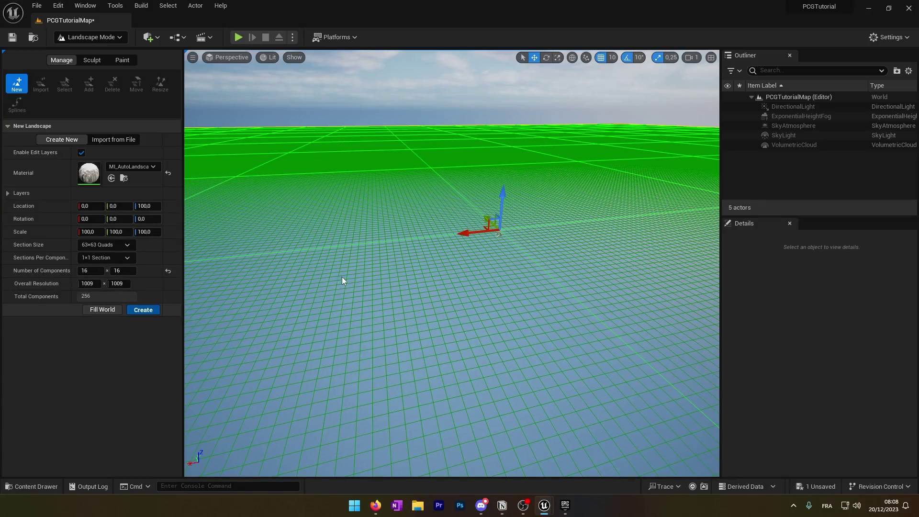
left_click(139, 308)
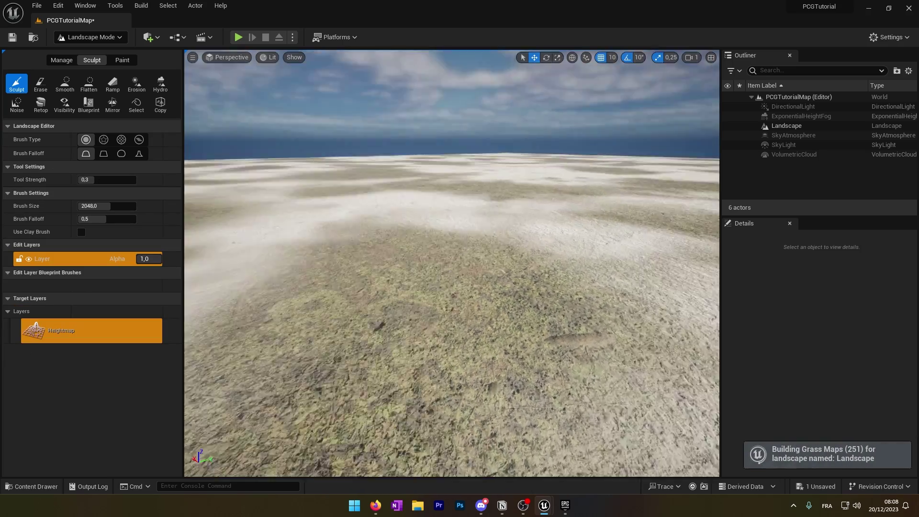
left_click(89, 103)
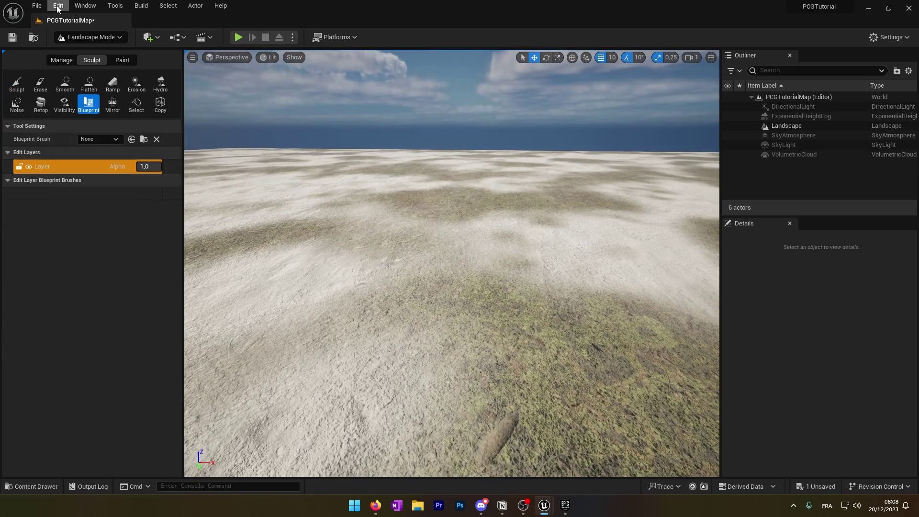
Find the Procedural Content Generation Framework (PCG) plugin with the search term "pcg" and enable it
left_click(58, 6)
left_click(91, 154)
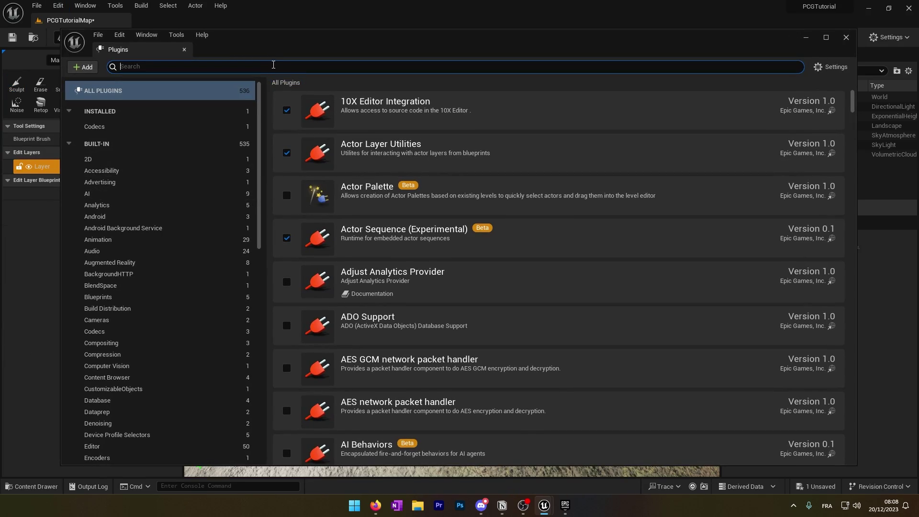
type("pcg")
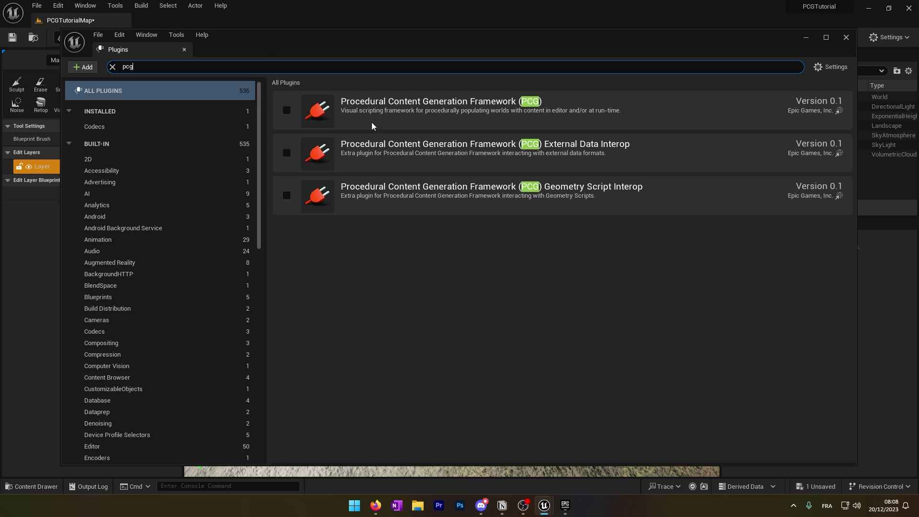
left_click(286, 110)
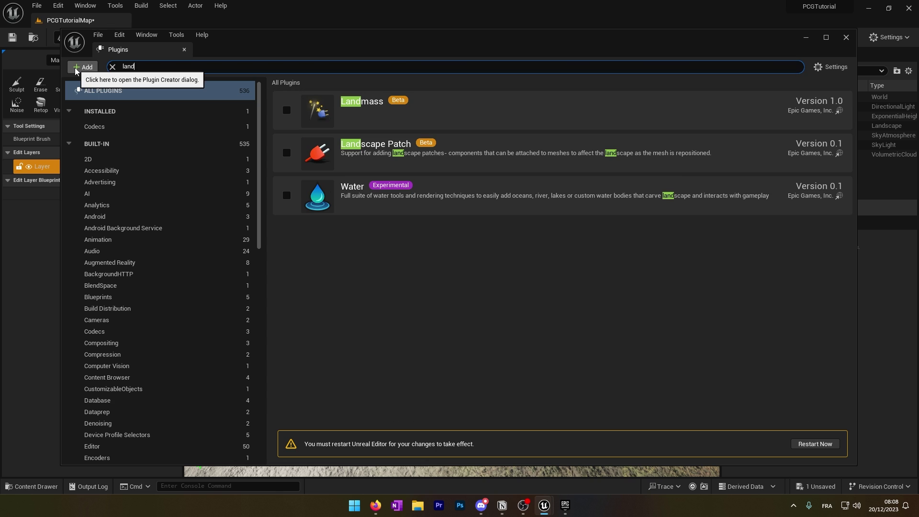
Enable the Landmass and Water plugins, accept their beta and experimental notices, and restart the editor
left_click(286, 110)
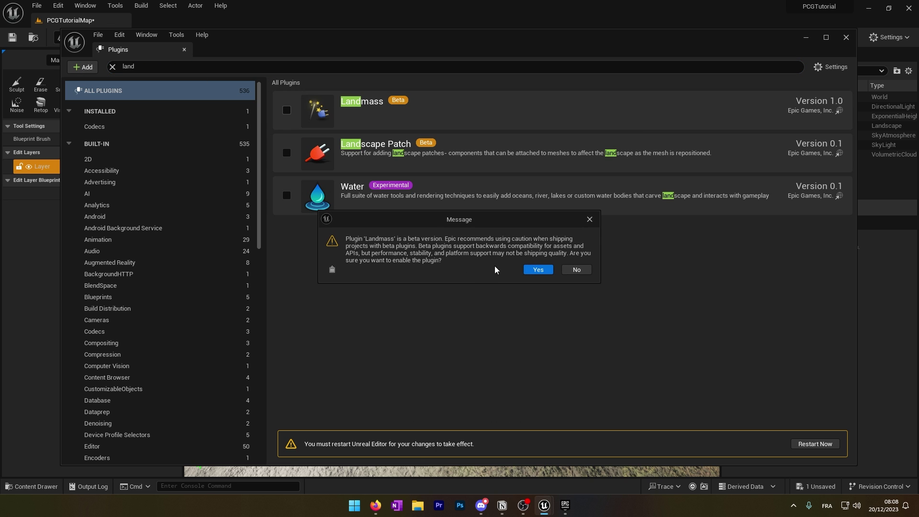
left_click(537, 271)
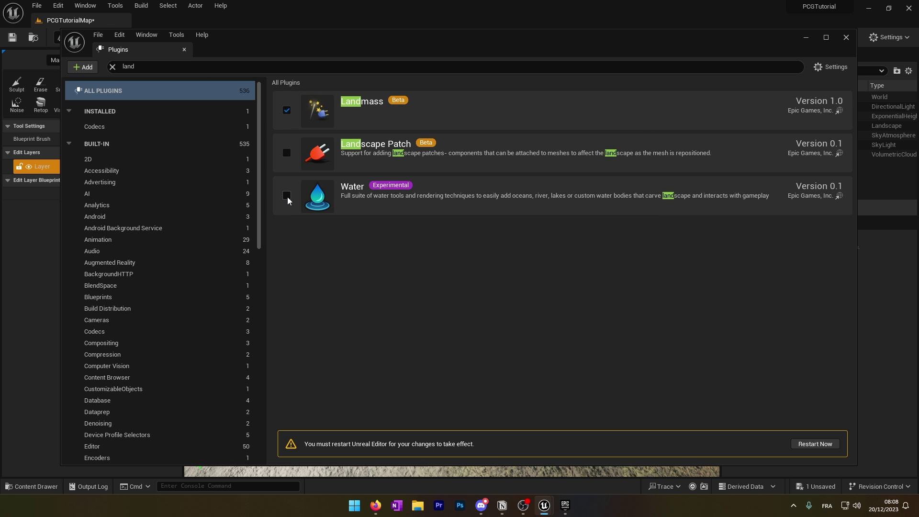
left_click(287, 196)
left_click(532, 266)
left_click(814, 443)
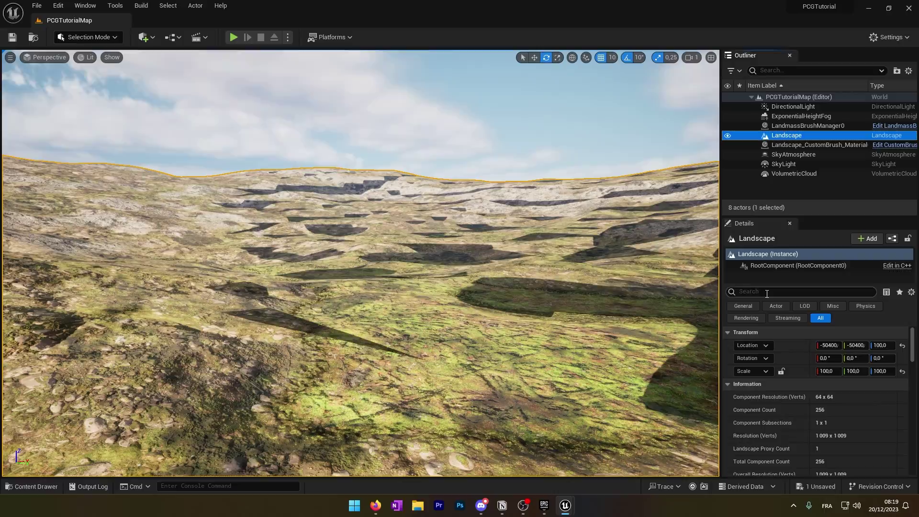
Build the Nanite data for the Nanite-enabled landscape and briefly play-test the level
left_click(794, 347)
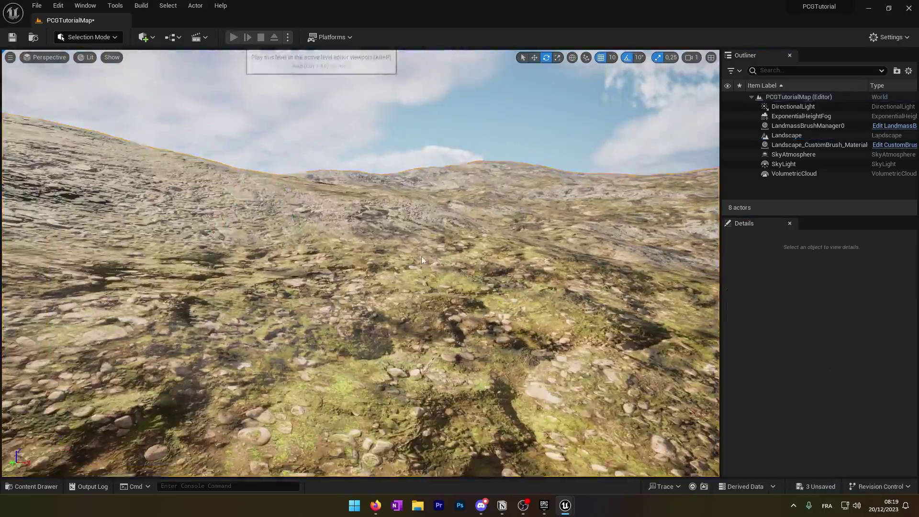
key("alt+p")
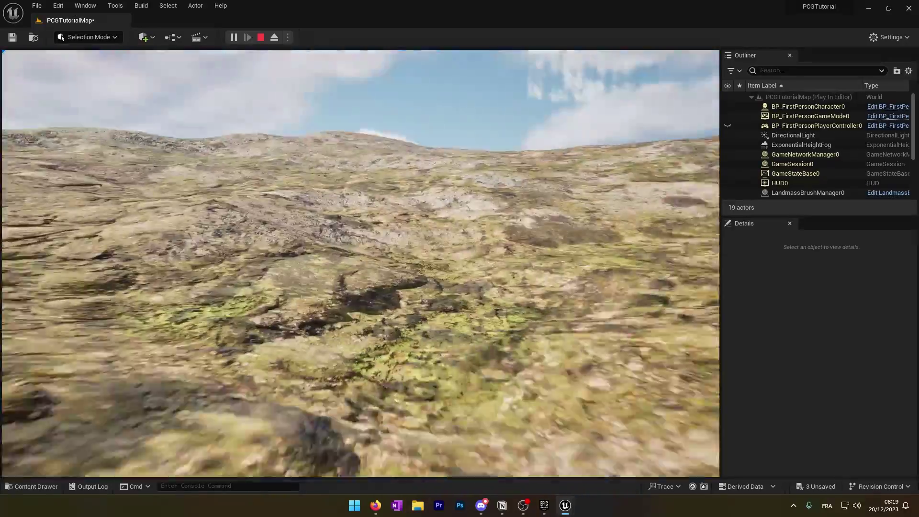
key("Escape")
Add a lake and a river water body to the terrain and shape the river's spline so it flows into the lake
right_click_drag(360, 263, 407, 287)
left_click(143, 37)
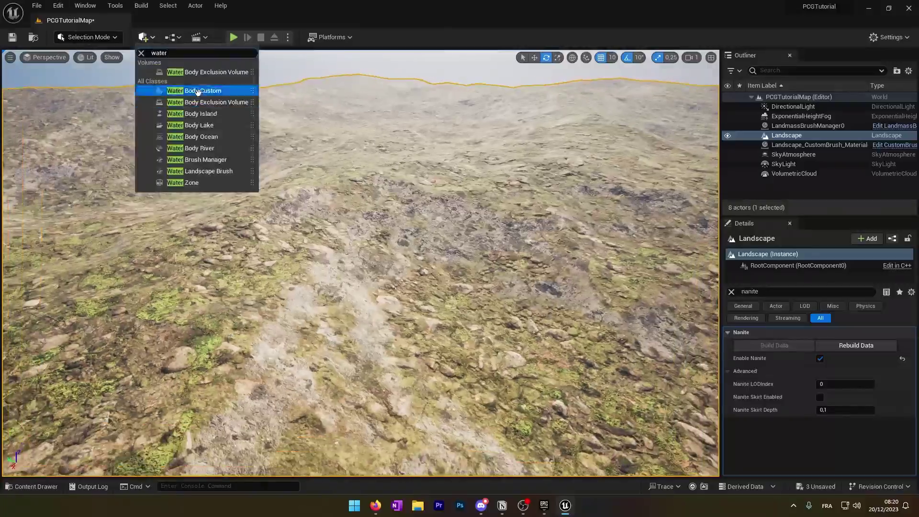
left_click(195, 90)
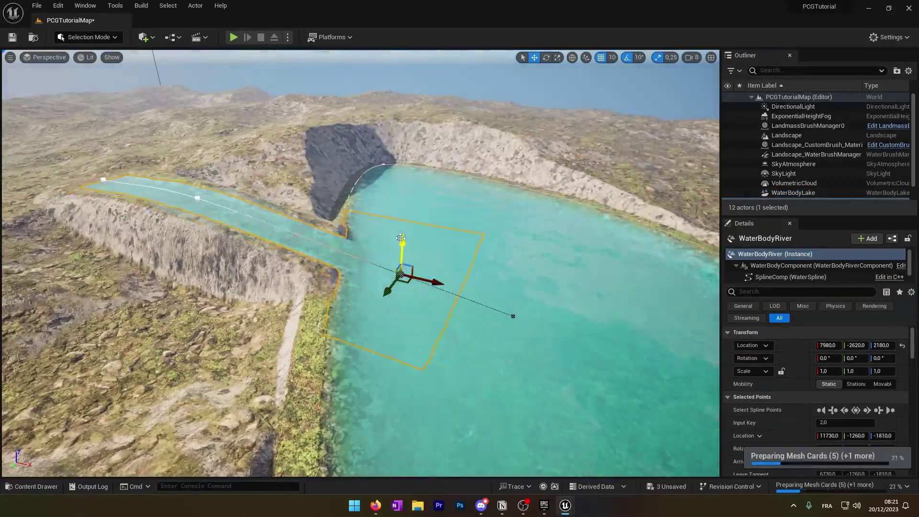
left_click(195, 206)
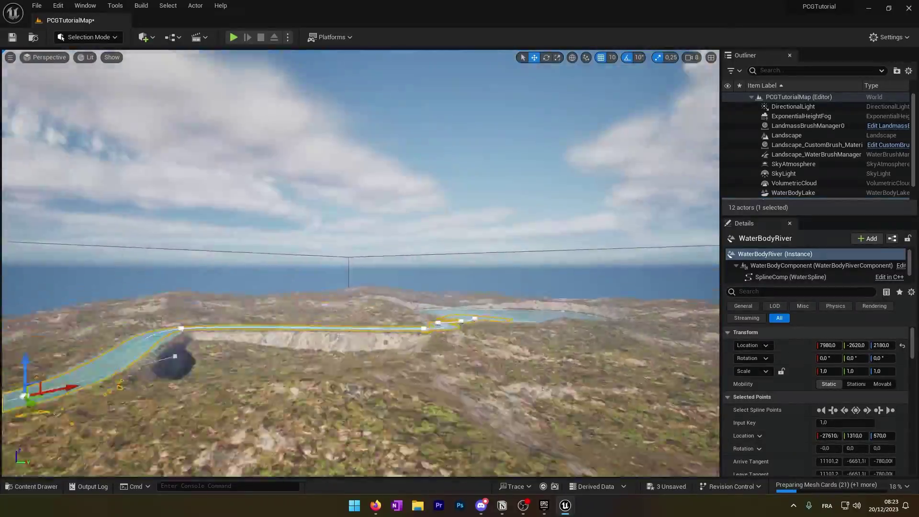
Play-test the level to inspect how the lake and river sit in the terrain
key("alt+p")
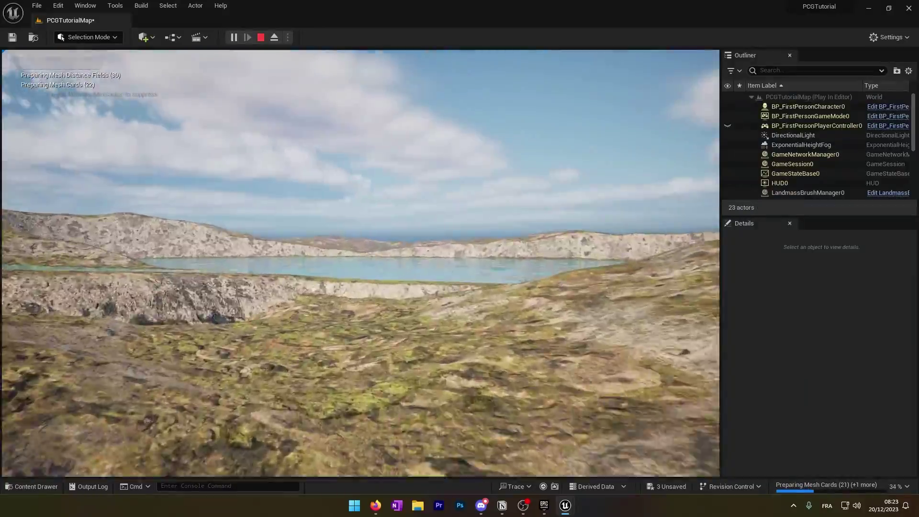
key("Escape")
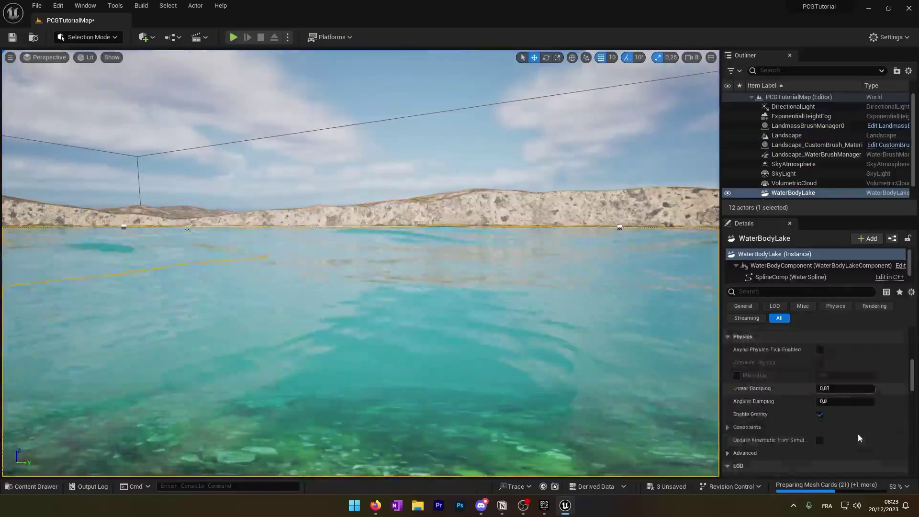
key("alt+p")
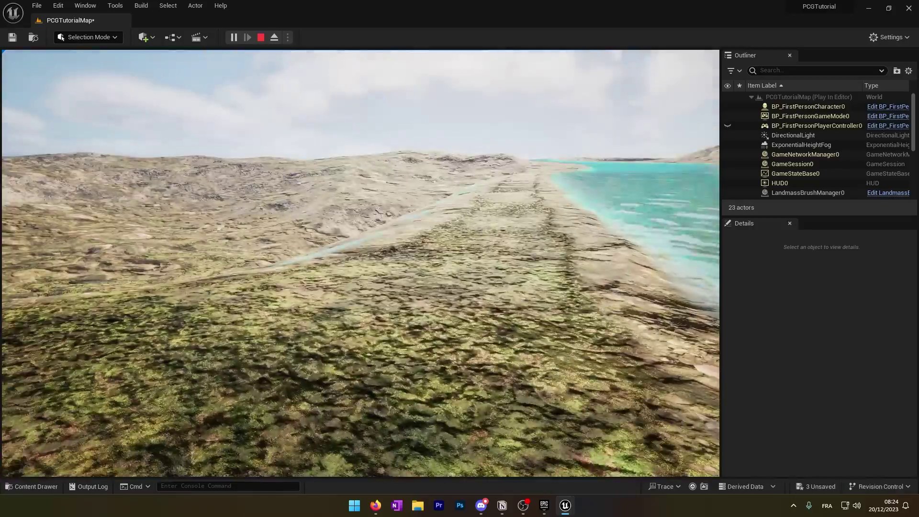
key("Escape")
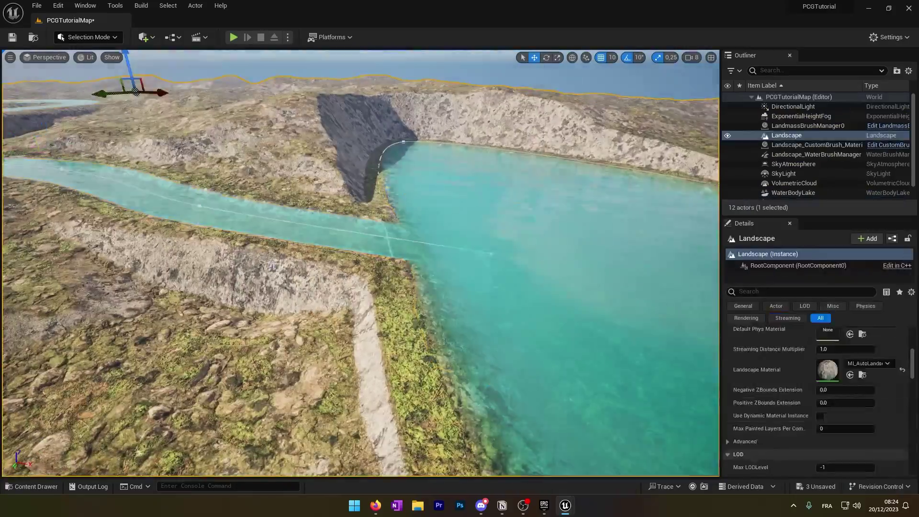
Adjust the river component's terrain curve settings to a channel depth of about 580 and a curve ramp width of about 645
left_click(335, 232)
left_click(727, 372)
scroll(755, 407, "down", 5)
left_click(764, 275)
left_click(765, 266)
scroll(746, 373, "down", 4)
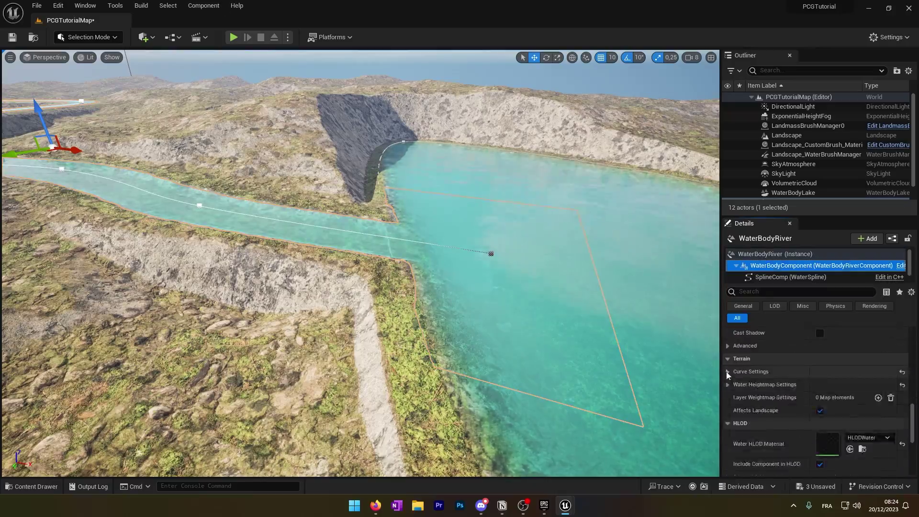
left_click(728, 371)
left_click_drag(845, 439, 834, 439)
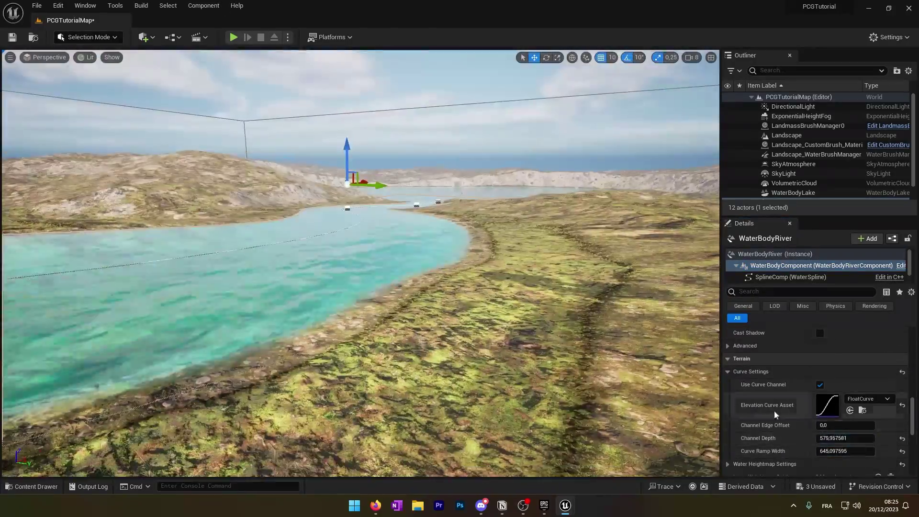
scroll(782, 419, "down", 5)
key("ctrl+s")
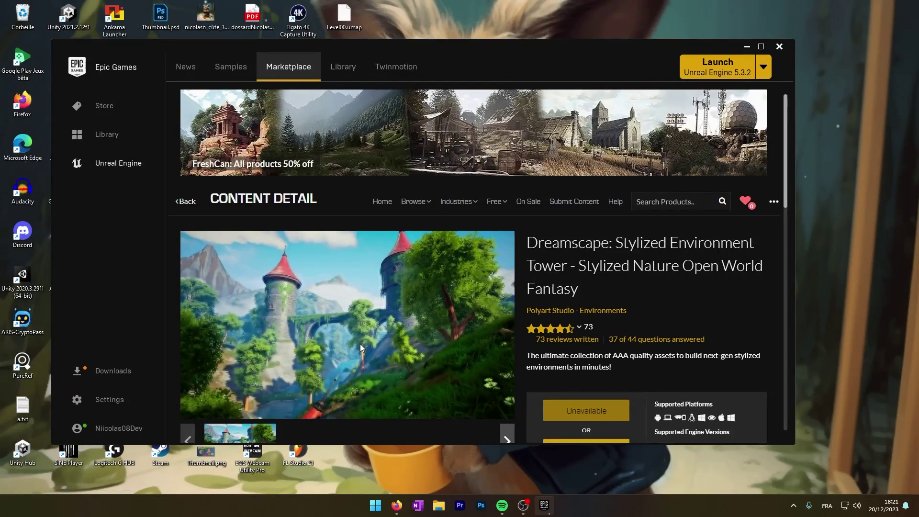
Look through the preview images of the Dreamscape: Stylized Environment Tower pack in the Epic Games Launcher marketplace
scroll(321, 296, "down", 2)
left_click(389, 305)
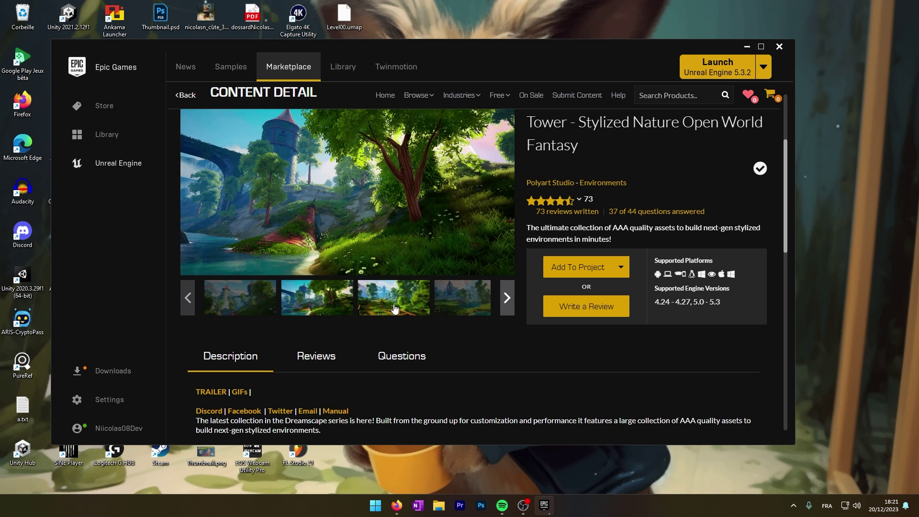
left_click(466, 299)
left_click(463, 312)
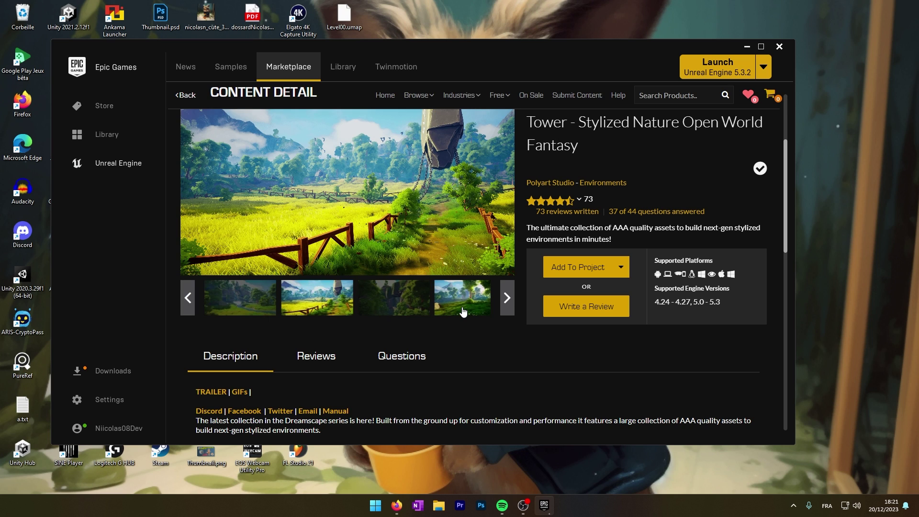
left_click(509, 307)
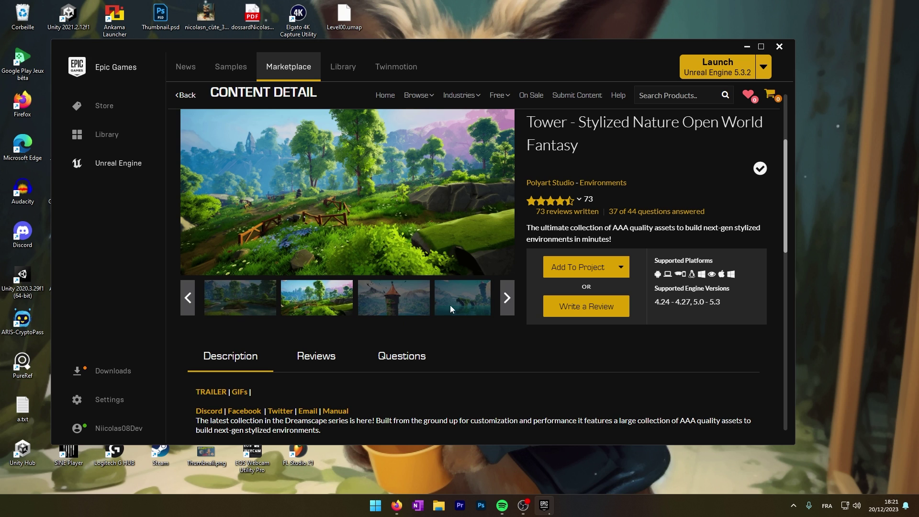
left_click(452, 310)
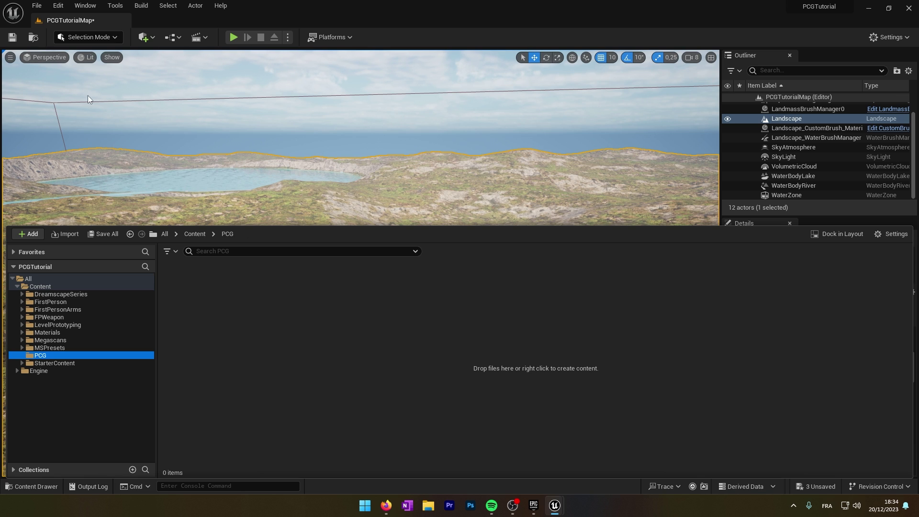
In the Unreal Editor, create a PCG graph named PCG_LandscapeFoliage in a Foliage folder inside the PCG content folder
right_click(214, 266)
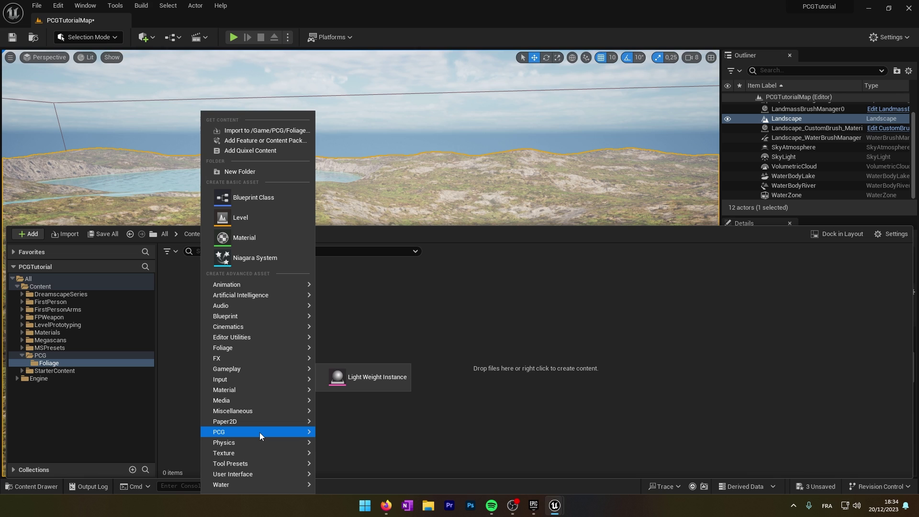
mouse_move(260, 432)
left_click(347, 438)
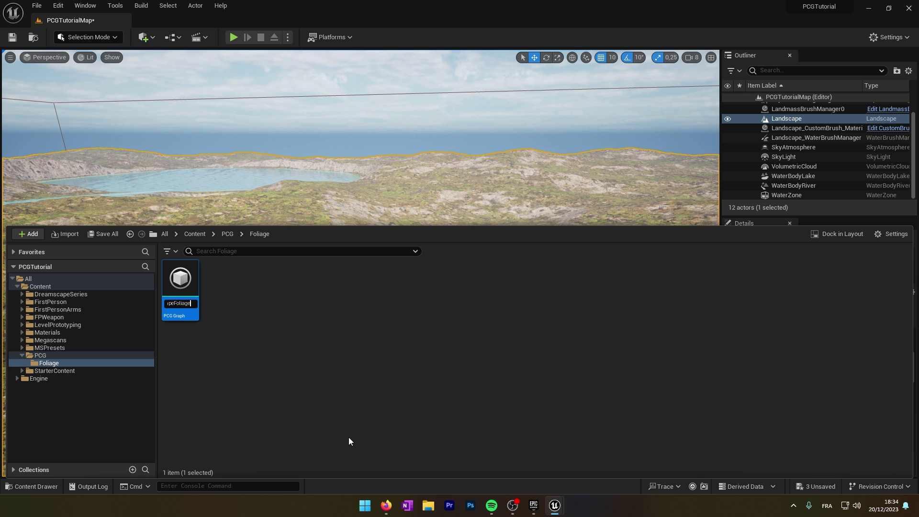
Drop the PCG_LandscapeFoliage graph into the level and dock its graph editor alongside the open material editors
left_click_drag(179, 288, 446, 305)
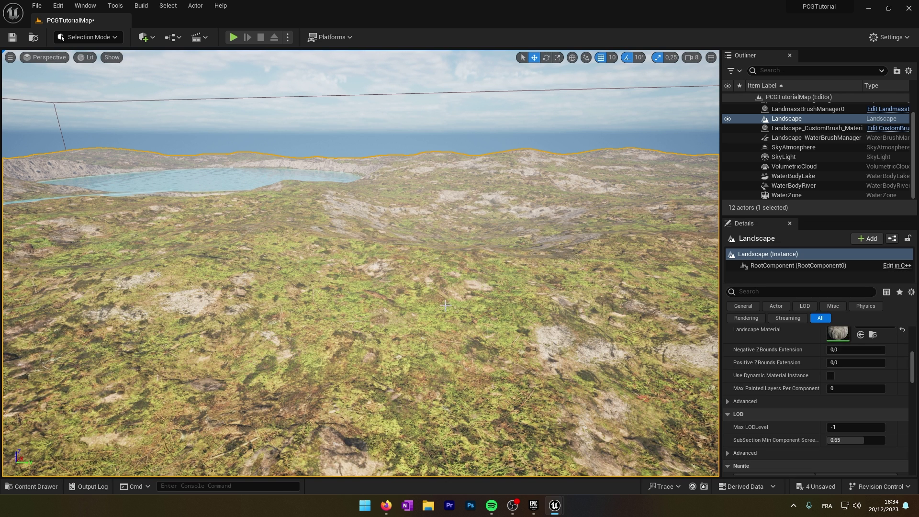
left_click_drag(572, 23, 447, 2)
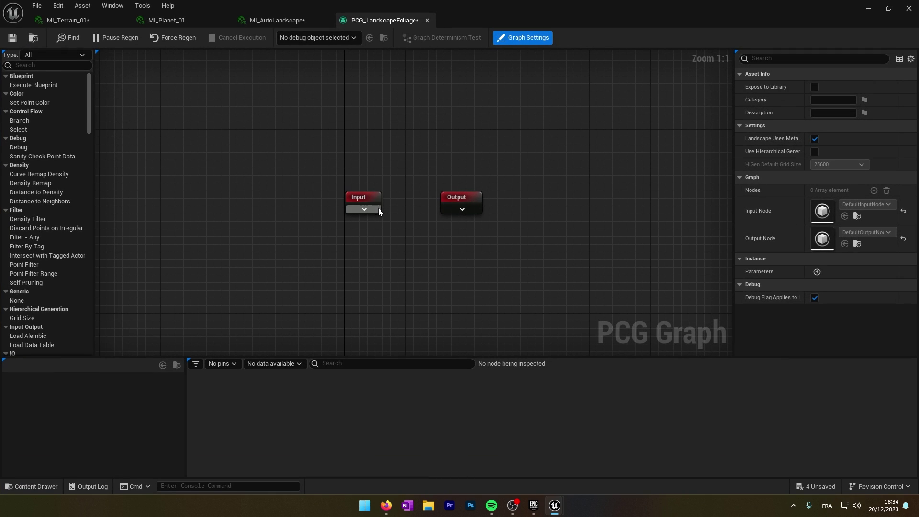
Spread the Input and Output nodes apart in the PCG graph and expand the Input node to show all its pins
left_click_drag(347, 199, 165, 201)
left_click_drag(111, 194, 124, 202)
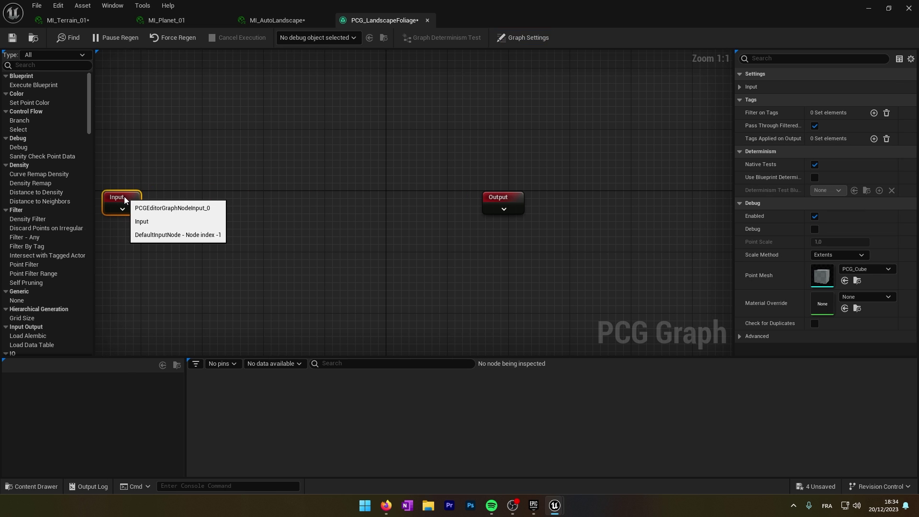
left_click_drag(499, 197, 565, 197)
left_click(119, 212)
right_click_drag(215, 226, 353, 225)
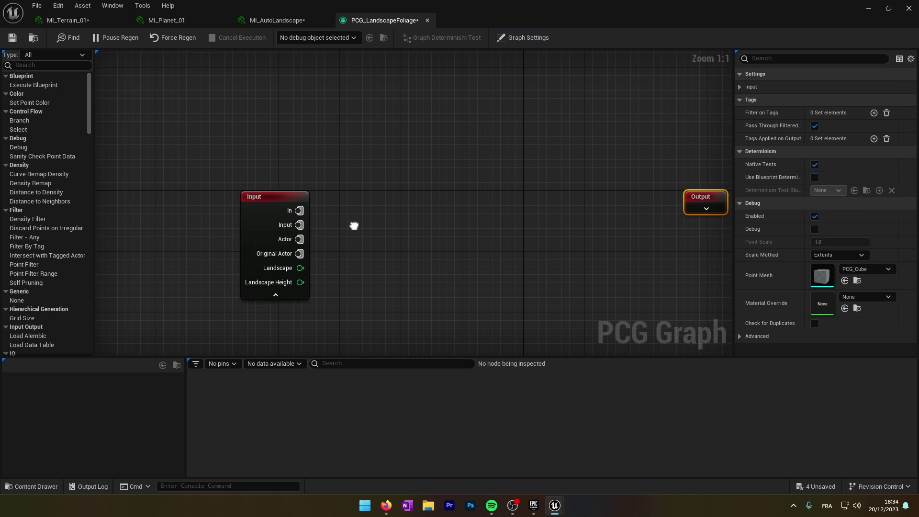
right_click_drag(330, 282, 256, 259)
left_click_drag(316, 267, 296, 279)
right_click_drag(322, 239, 293, 203)
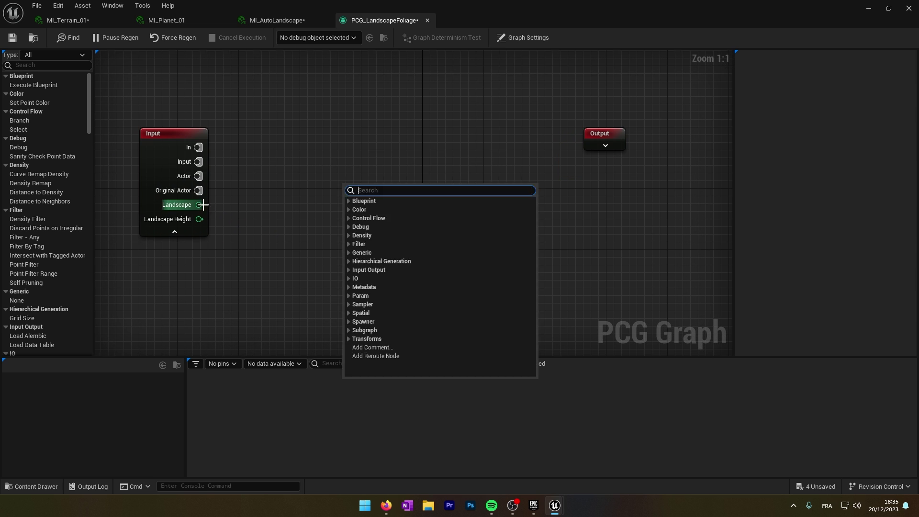
Add a Surface Sampler node fed by the Input node's Landscape output and enable its debug display
left_click_drag(200, 205, 294, 214)
type("surfa")
key("Return")
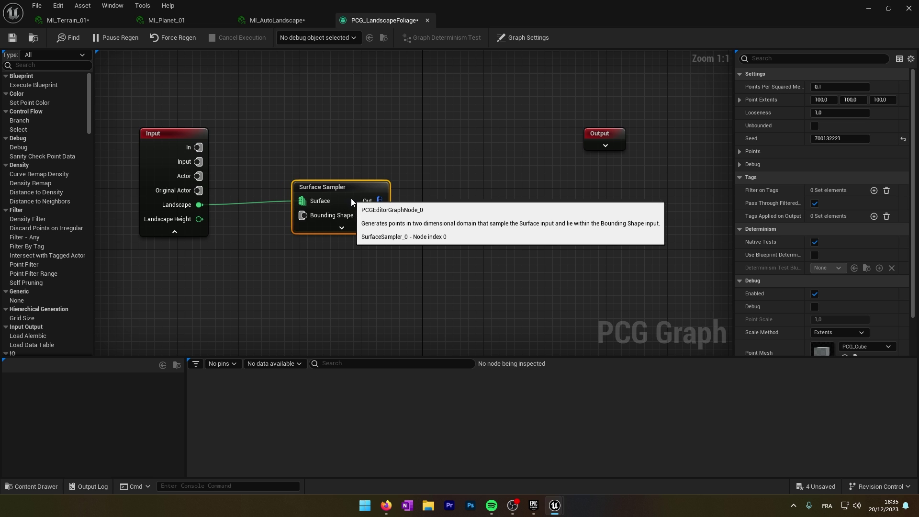
right_click_drag(356, 201, 463, 241)
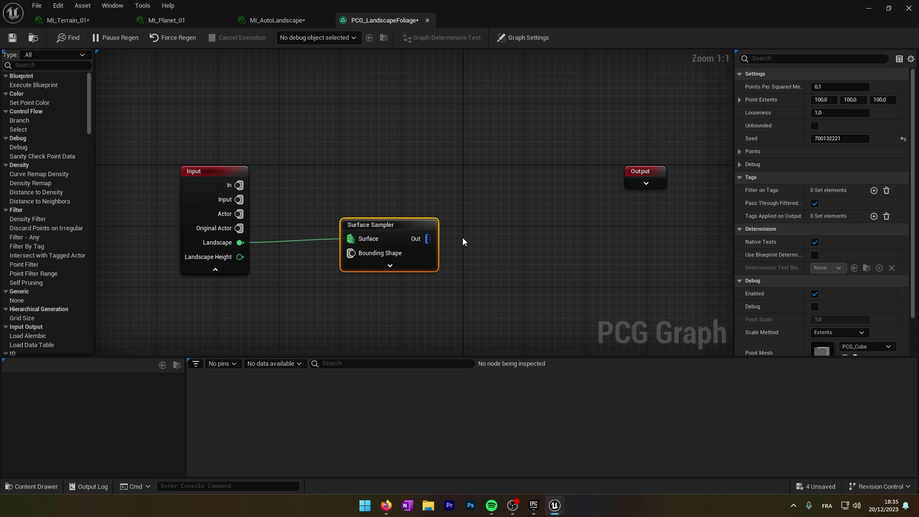
right_click(375, 235)
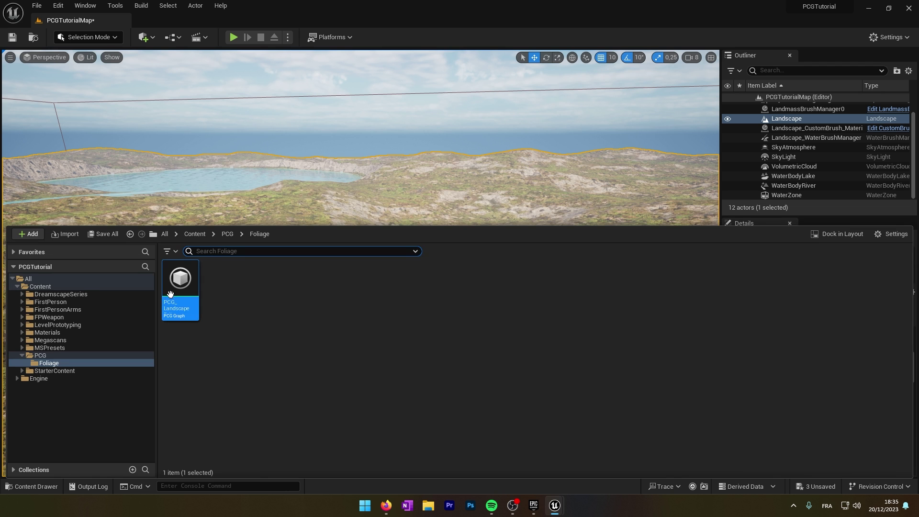
Place the PCG_LandscapeFoliage graph on the landscape as a PCG volume and frame its debug points in the viewport
left_click(313, 249)
left_click_drag(348, 346, 348, 337)
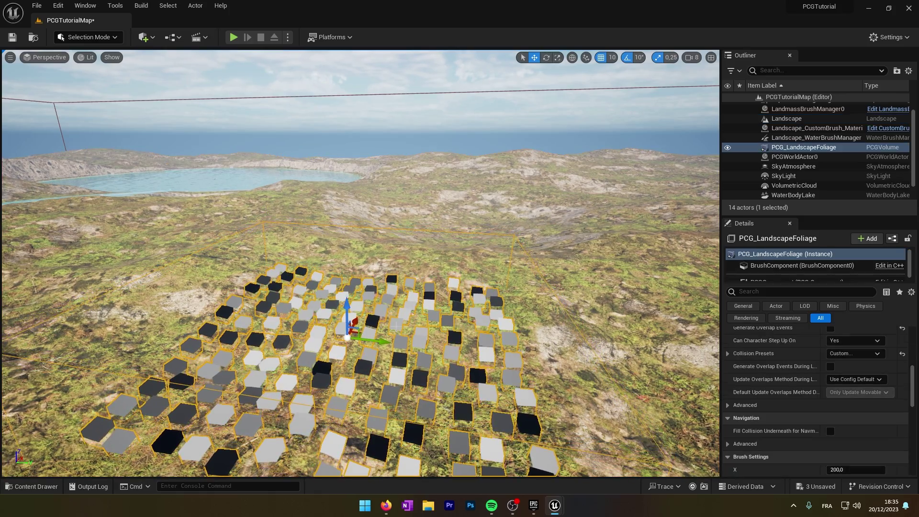
key("f")
key("w")
mouse_move(361, 263)
right_mouse_down()
mouse_move(361, 213)
mouse_move(361, 244)
mouse_move(335, 246)
mouse_move(306, 242)
mouse_move(287, 211)
mouse_move(307, 259)
mouse_move(345, 270)
right_mouse_up()
key("s")
key("d")
key("w")
key("s")
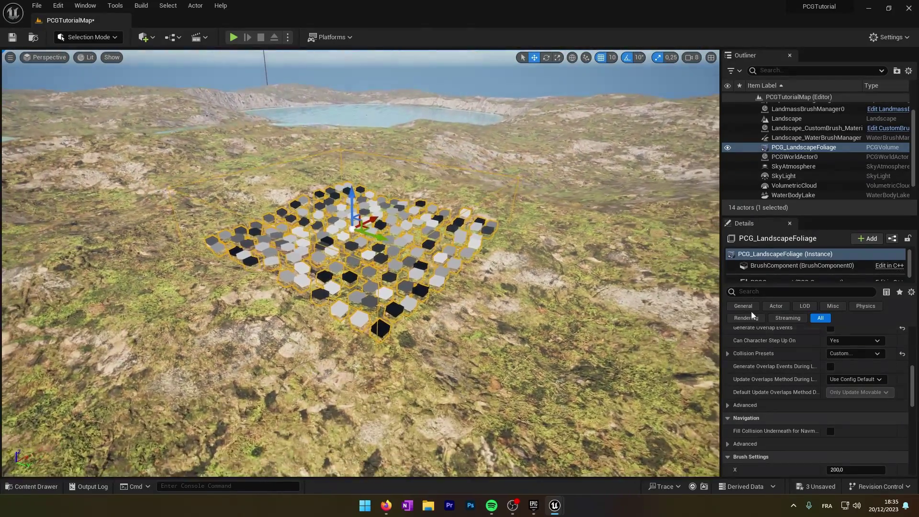
Enlarge the PCG_LandscapeFoliage volume proportionally to a scale of 100 in X and Y
scroll(769, 266, "down", 1)
scroll(829, 346, "up", 5)
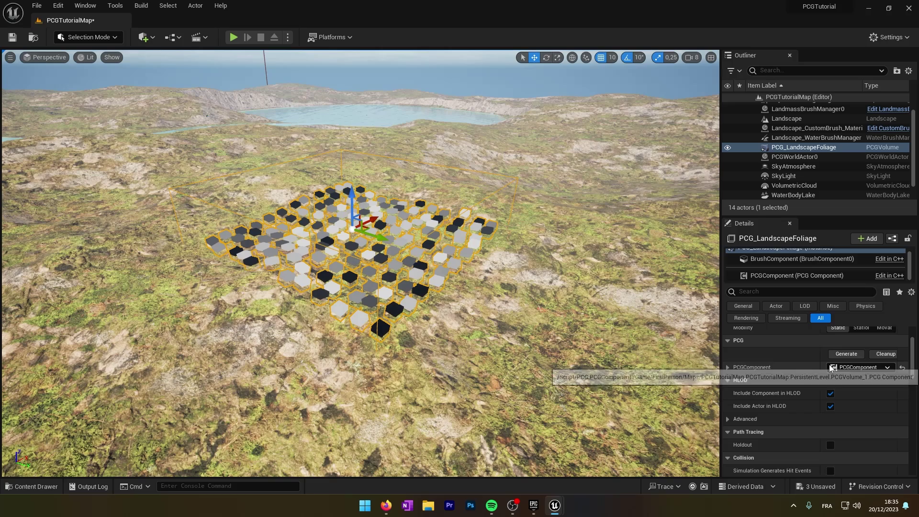
scroll(814, 374, "up", 2)
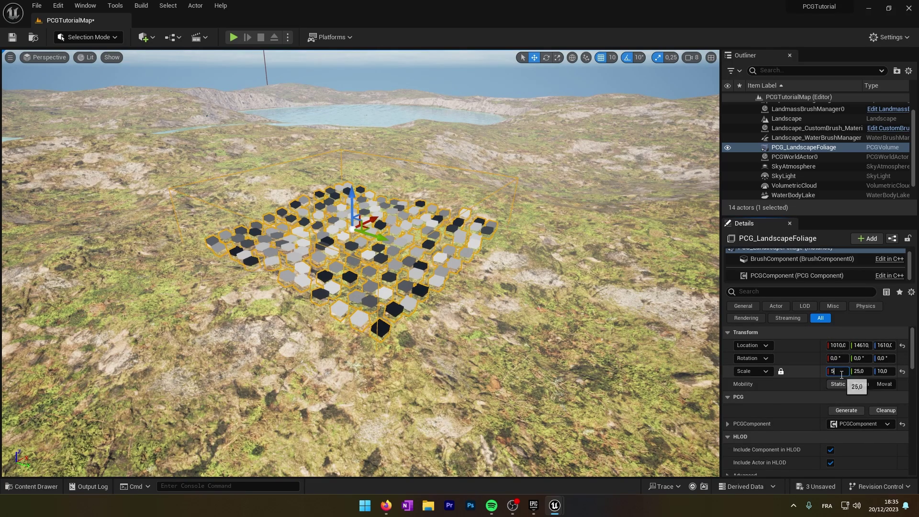
type("0")
key("Return")
type("1")
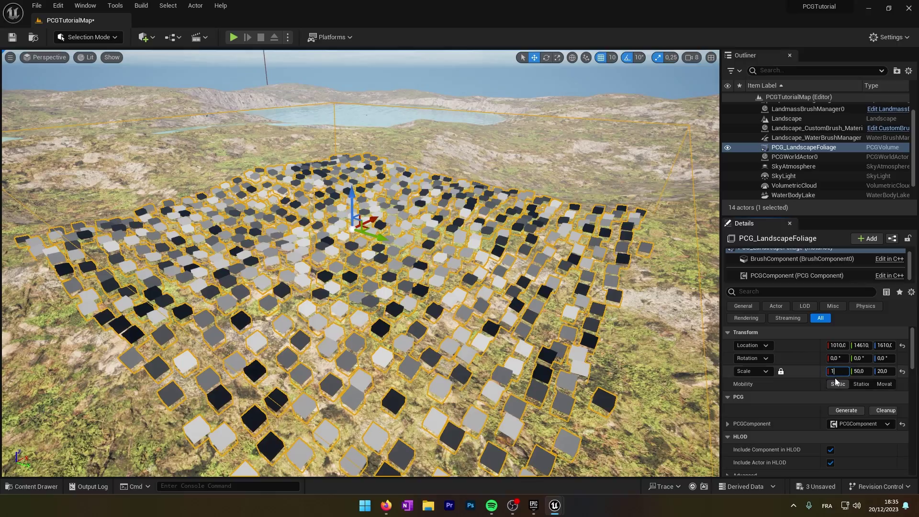
type("00")
key("Return")
Move the PCG volume across the landscape to about Y 17290 and lower it slightly
right_click_drag(541, 283, 377, 275)
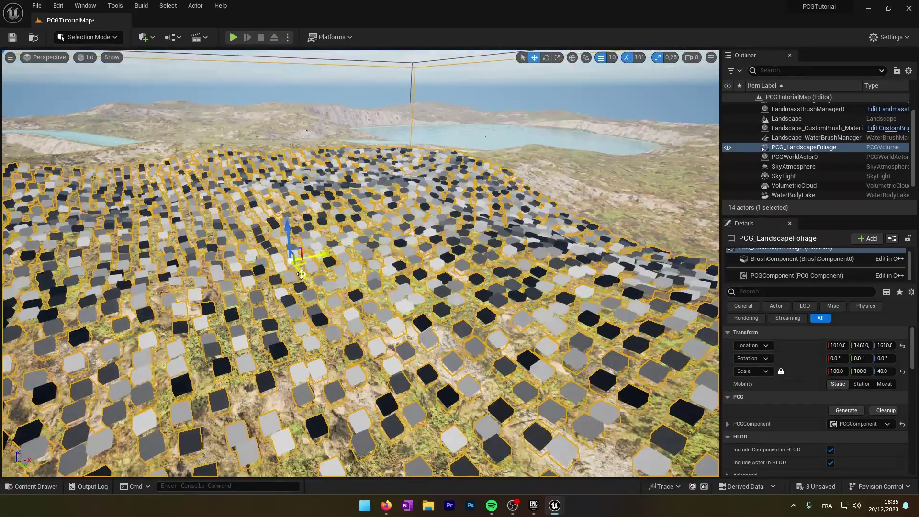
left_click_drag(301, 274, 365, 343)
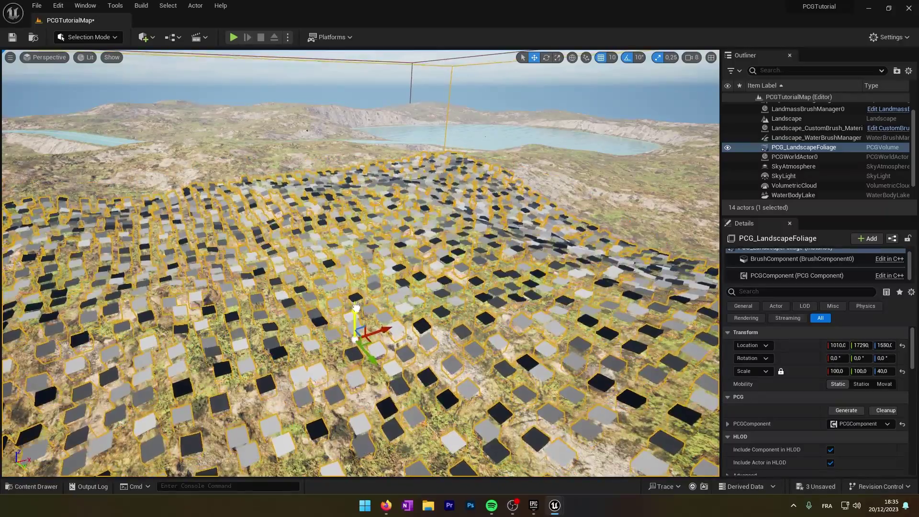
left_click_drag(356, 308, 356, 312)
mouse_move(356, 311)
right_mouse_down()
mouse_move(412, 312)
mouse_move(383, 326)
mouse_move(376, 343)
mouse_move(342, 350)
mouse_move(352, 314)
right_mouse_up()
key("s")
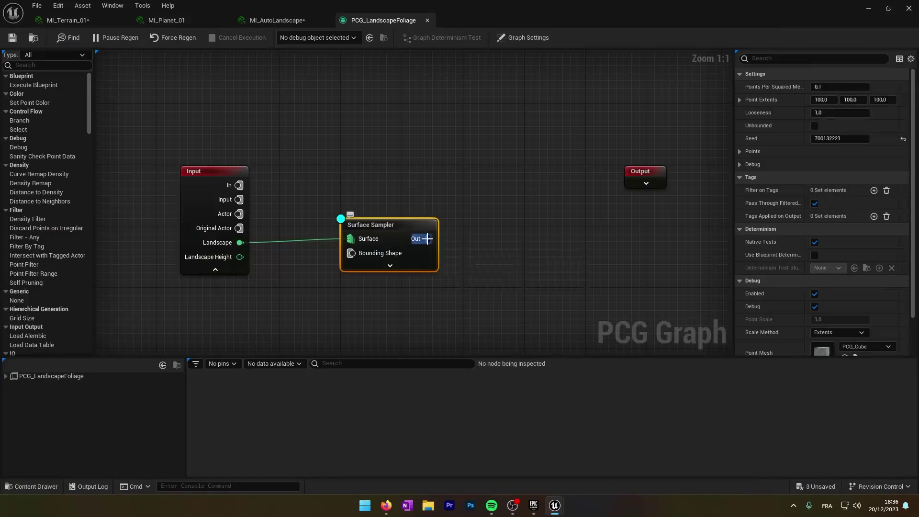
Add a Transform Points node after the Surface Sampler with a Z rotation range of -45 to 45, and save the graph
left_click_drag(427, 238, 461, 240)
type("transform")
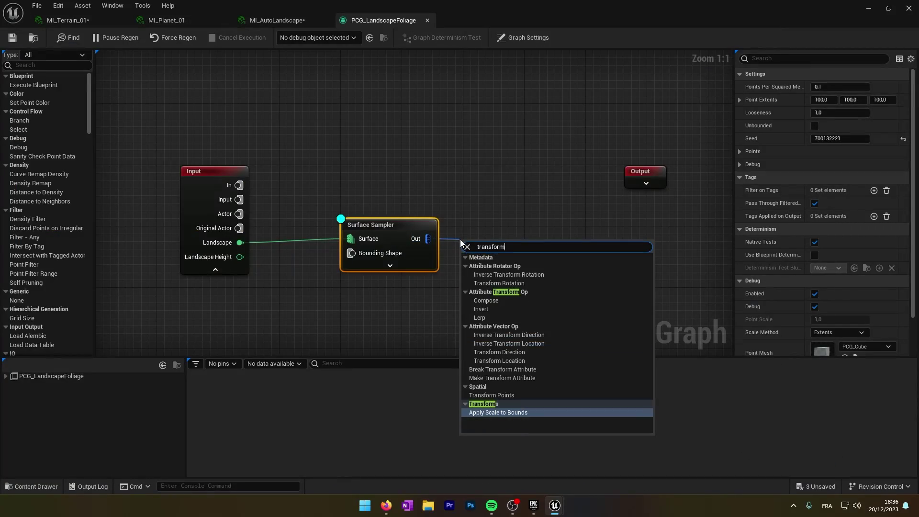
left_click(506, 396)
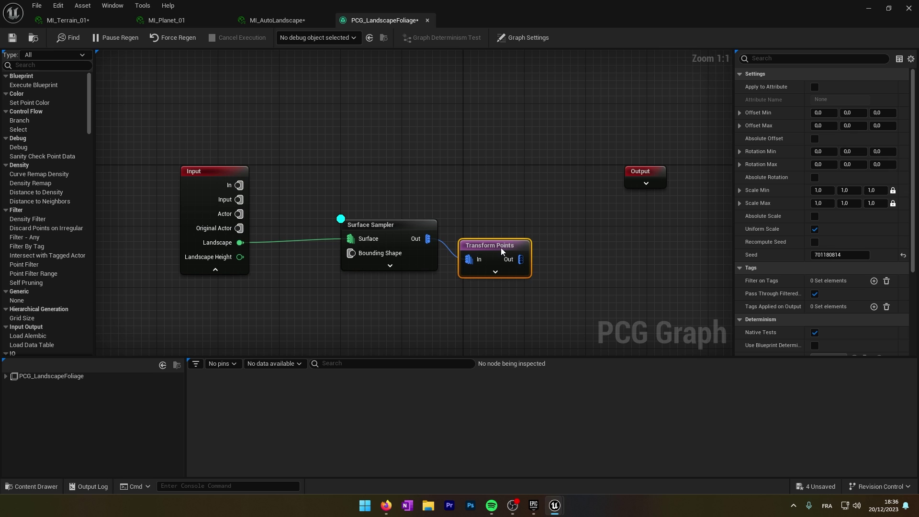
right_click_drag(595, 262, 479, 285)
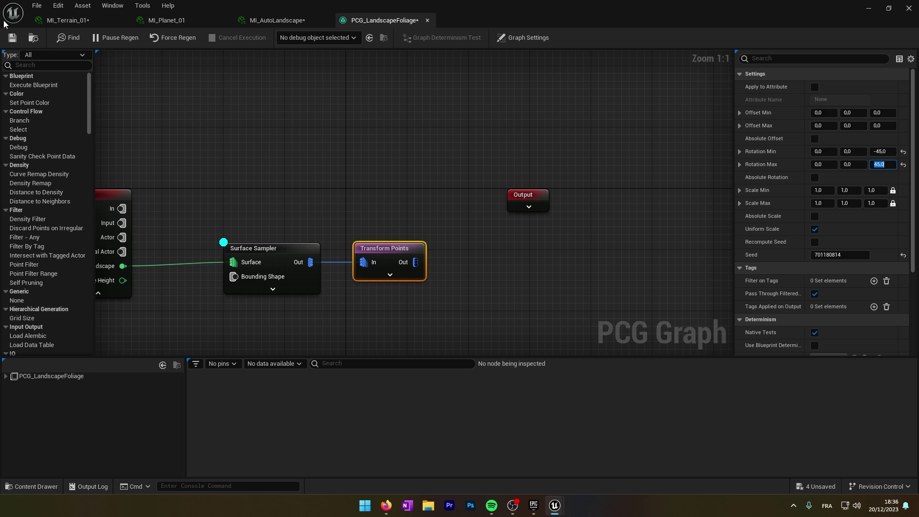
left_click(13, 34)
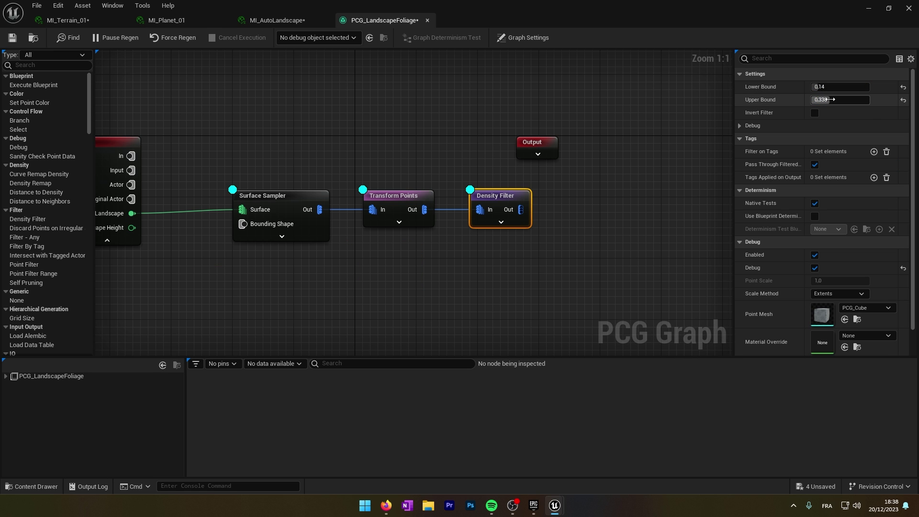
Disable the debug display on the Transform Points and Surface Sampler nodes
right_click(378, 202)
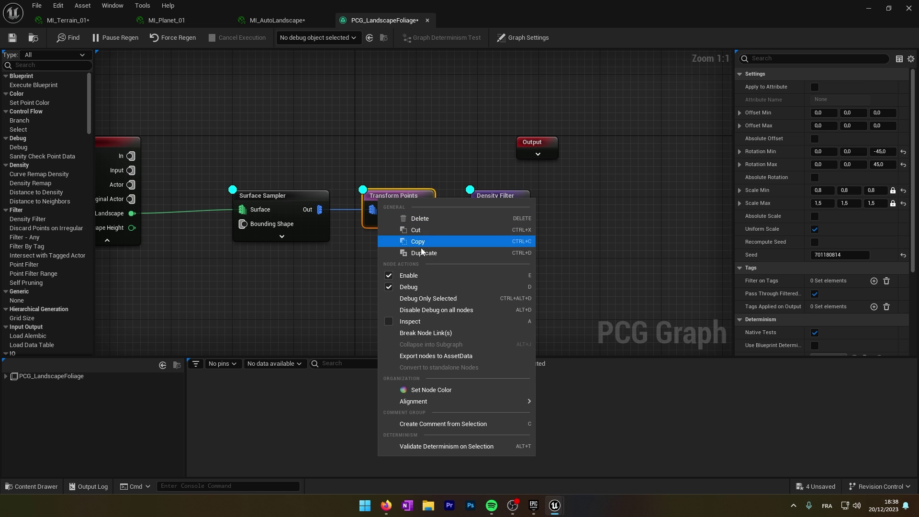
left_click(409, 286)
right_click(284, 195)
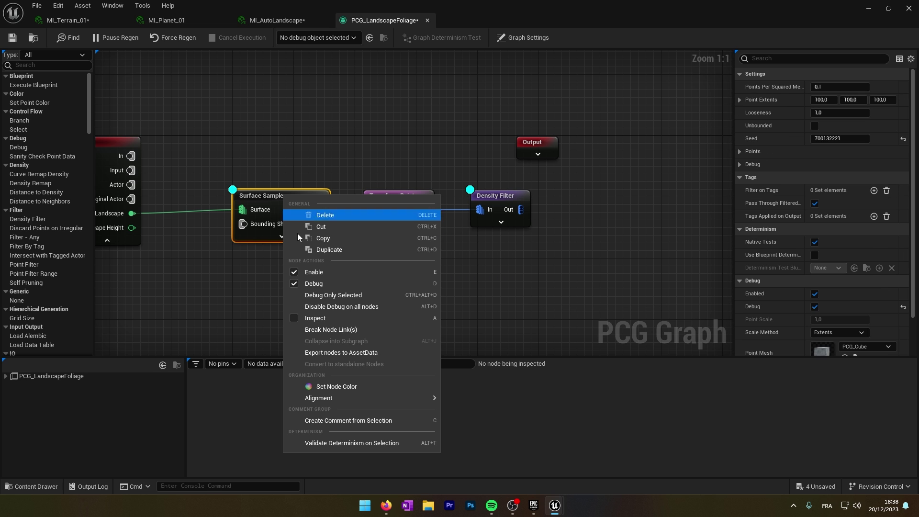
left_click(316, 284)
left_click_drag(483, 18, 0, 232)
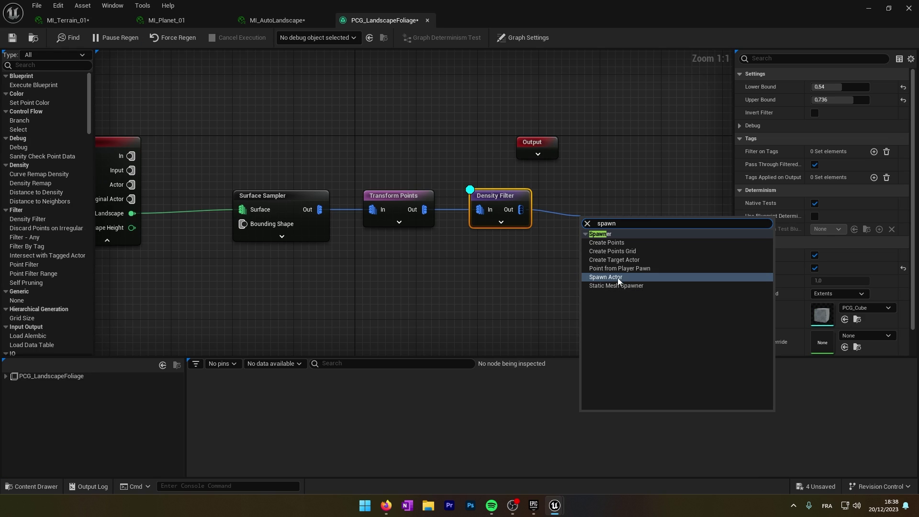
Add a Static Mesh Spawner node after the Density Filter and line it up with the node row
left_click(624, 288)
left_click_drag(610, 226, 594, 199)
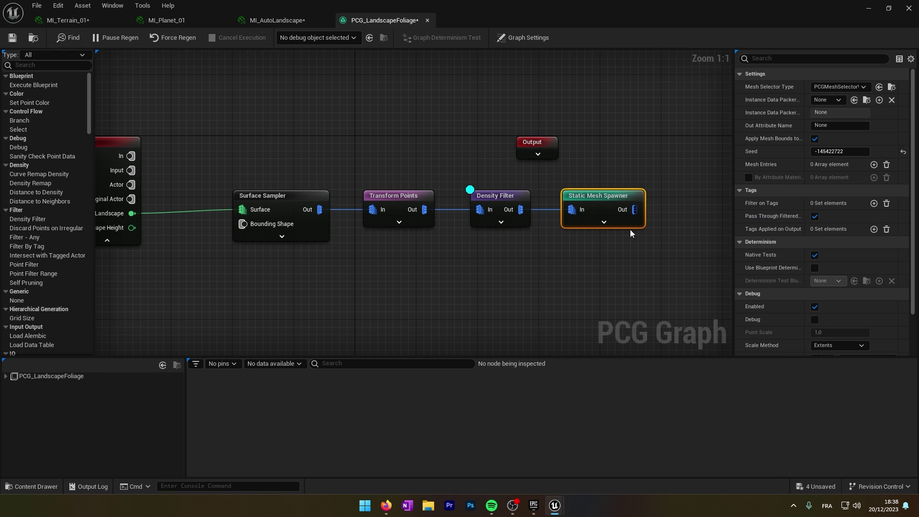
right_click_drag(646, 234, 504, 274)
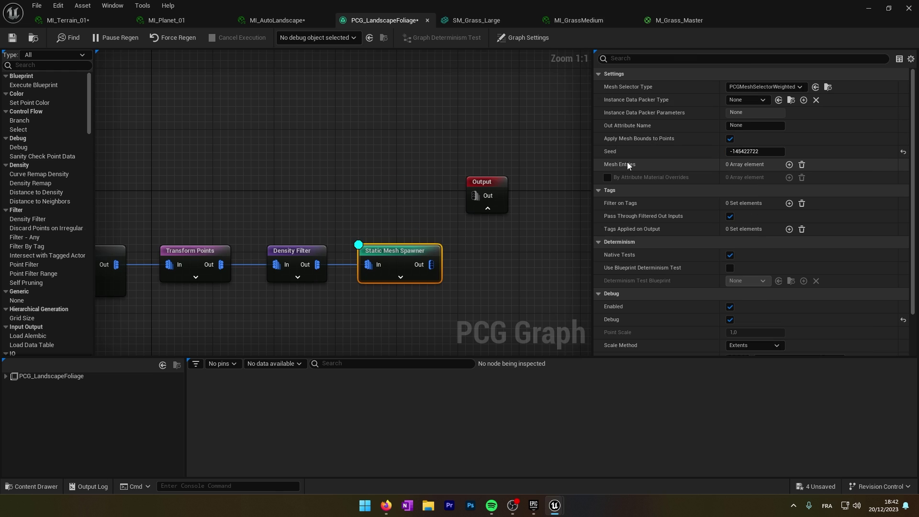
Add a mesh entry to the Static Mesh Spawner, assign SM_Grass_Large as its static mesh, and save the graph
left_click(789, 165)
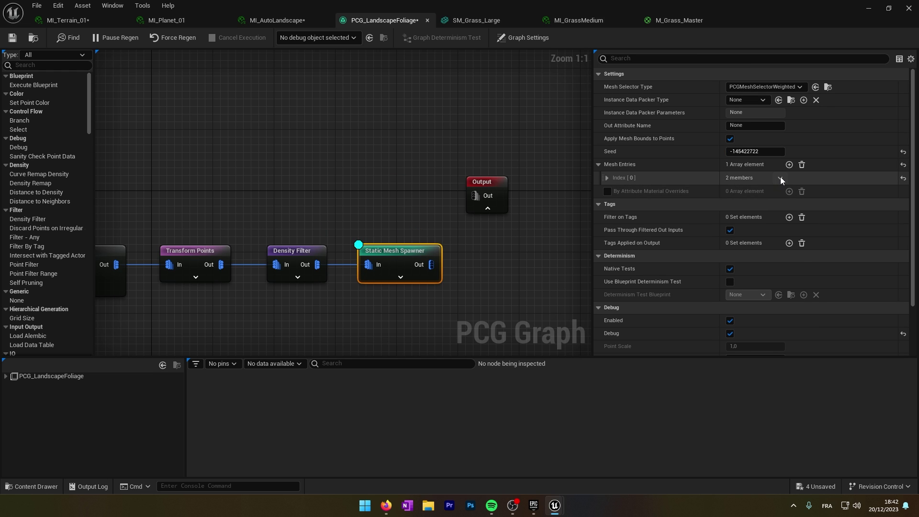
left_click(607, 178)
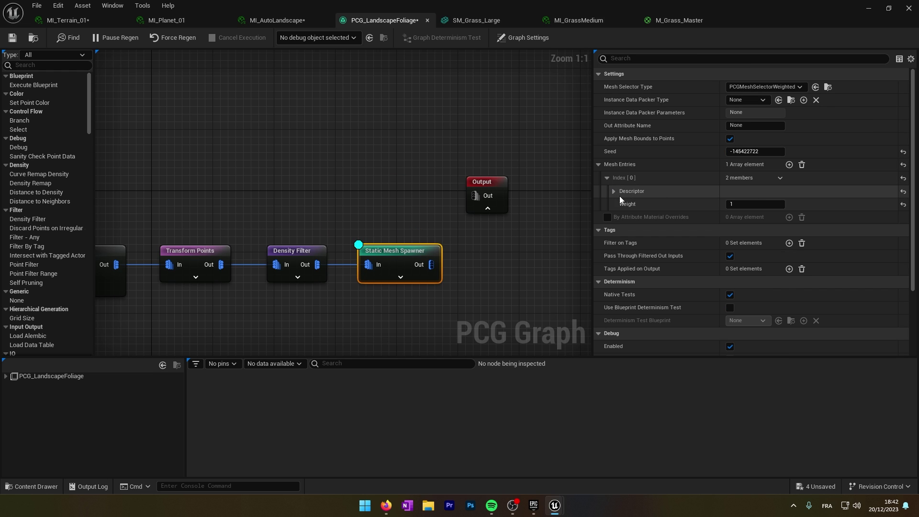
left_click(614, 191)
left_click(777, 218)
left_click(157, 450)
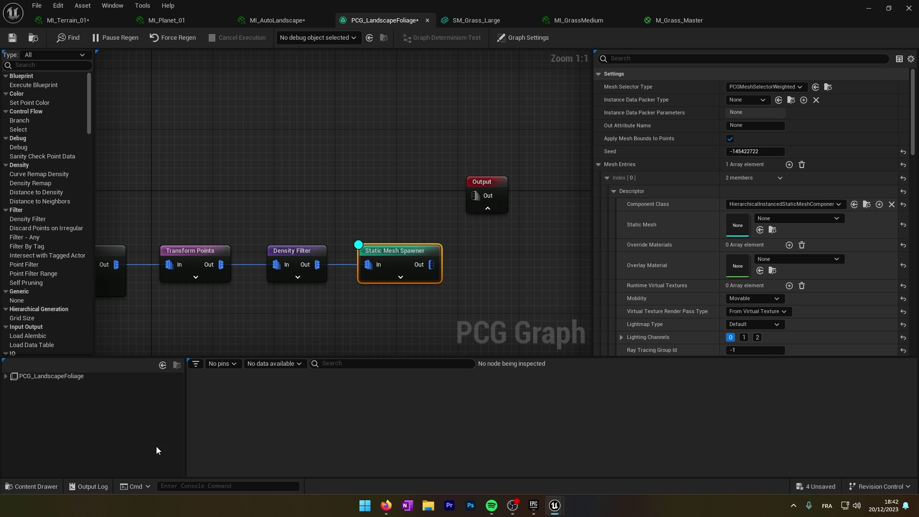
left_click(49, 491)
left_click_drag(878, 371, 790, 222)
scroll(766, 239, "down", 4)
scroll(766, 246, "down", 1)
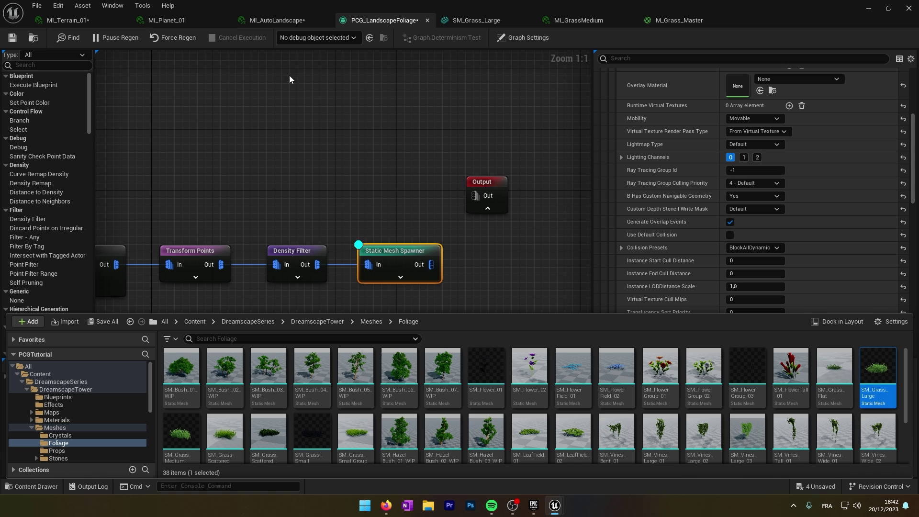
left_click(17, 38)
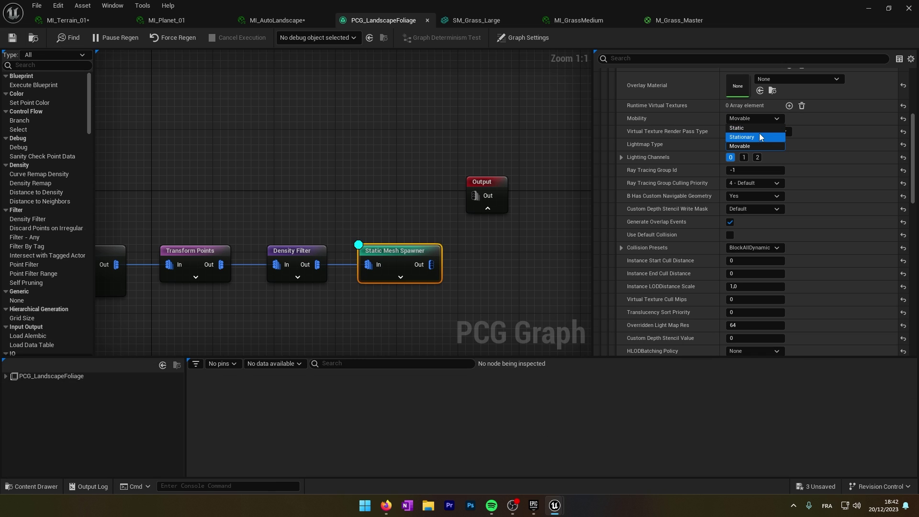
Set the grass mesh entry's mobility to Stationary and go through its collision and shadow settings
left_click(752, 137)
left_click(751, 119)
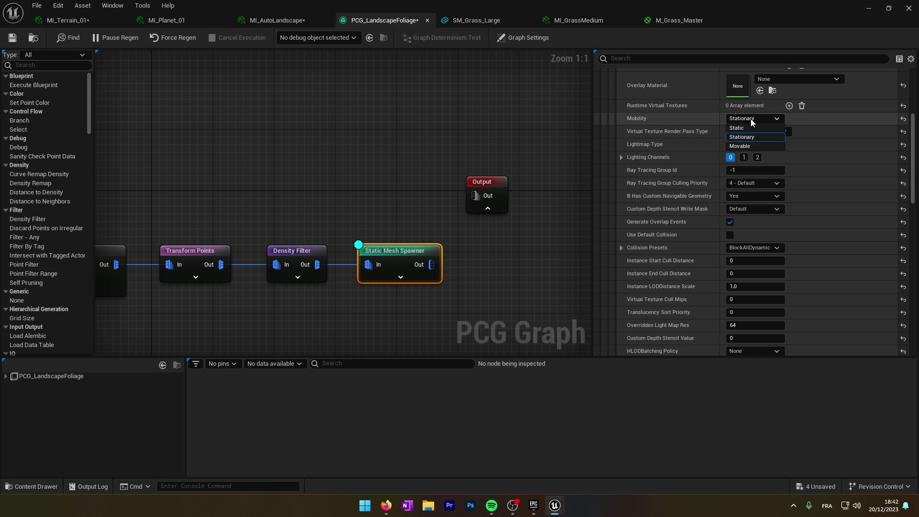
left_click(750, 118)
scroll(752, 278, "down", 5)
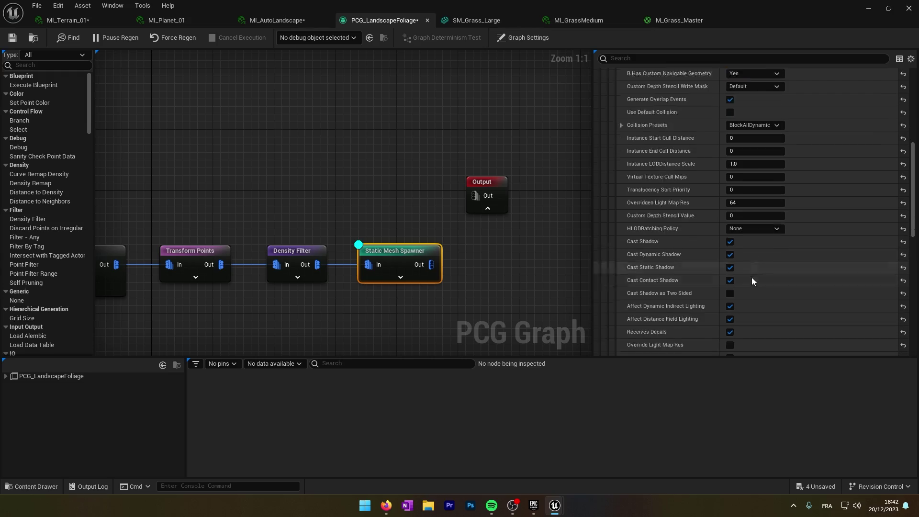
scroll(752, 277, "down", 3)
scroll(738, 257, "up", 2)
left_click(753, 110)
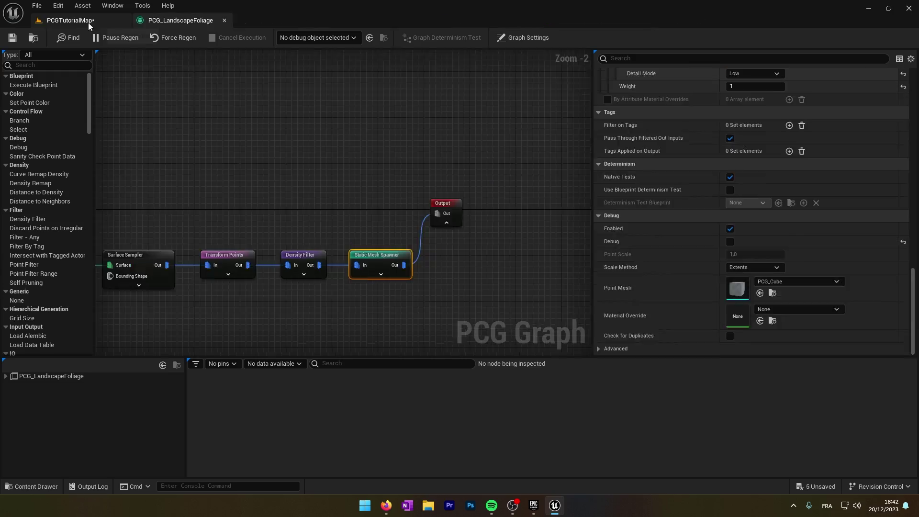
Switch to the PCGTutorialMap level and fly over the landscape to examine the spawned grass meshes
left_click(67, 20)
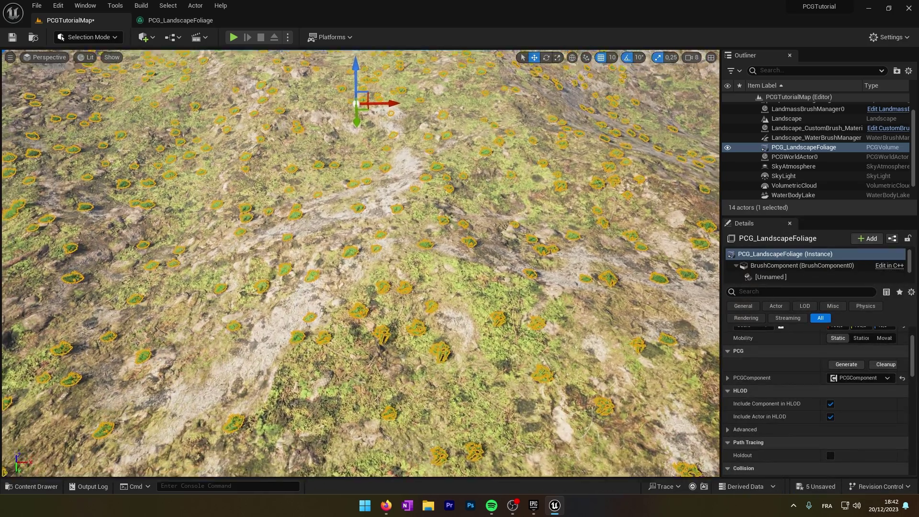
key("w")
right_click_drag(360, 262, 378, 191)
key("w")
key("w")
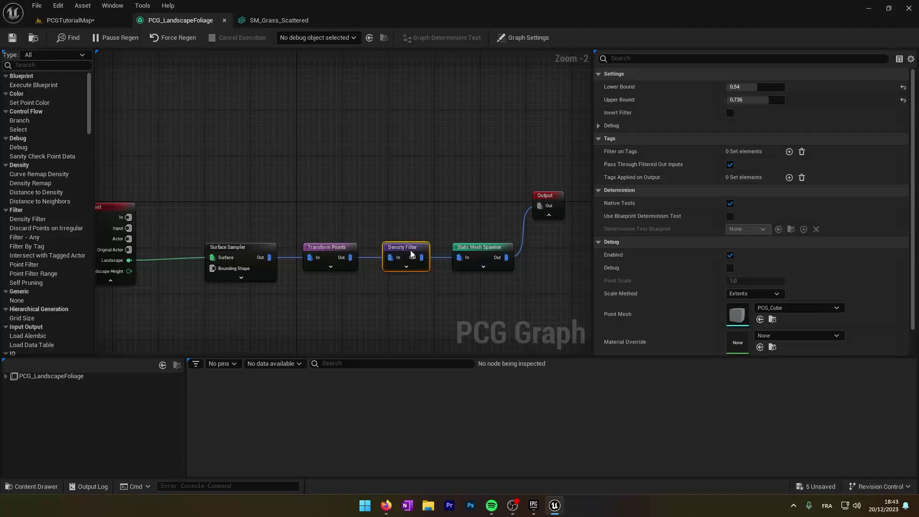
Delete the Density Filter node and connect Transform Points directly to the Static Mesh Spawner, moved closer to it
key("Delete")
left_click_drag(351, 257, 355, 261)
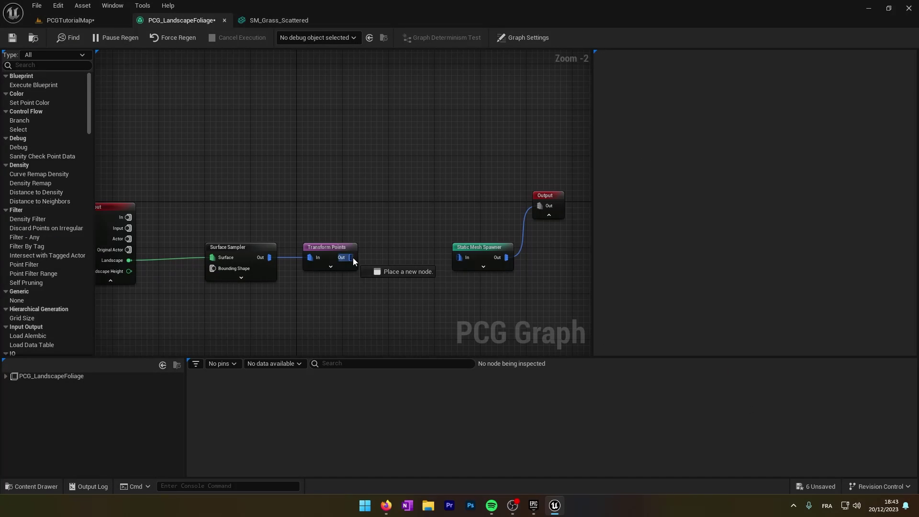
left_click_drag(462, 257, 463, 258)
left_click_drag(470, 252, 418, 253)
Set the Transform Points node's scale to a minimum of 1.5 and a maximum of 2.5, and save the changes
left_click(341, 253)
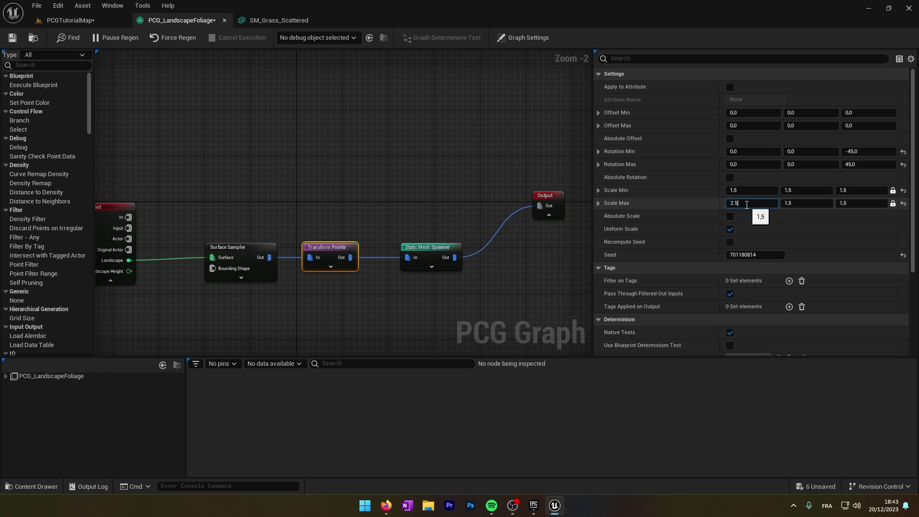
left_click(79, 20)
left_click(13, 38)
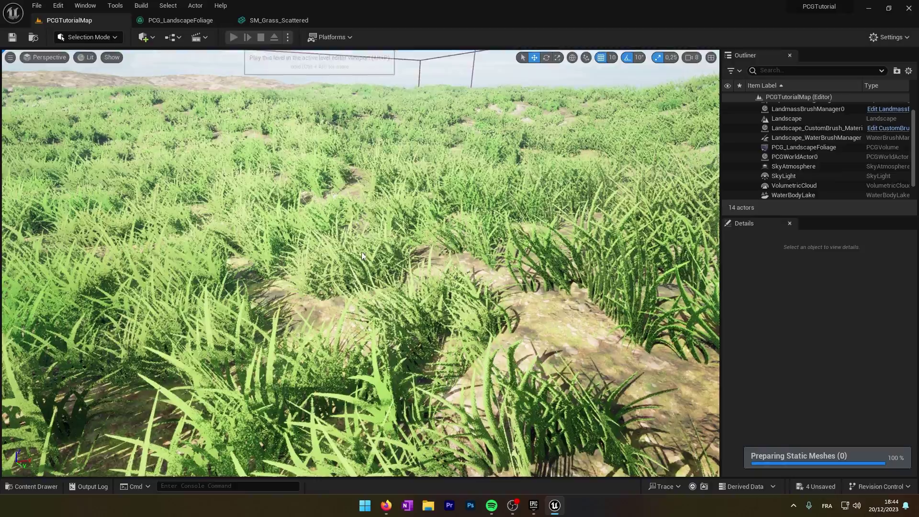
Play the PCGTutorialMap level, walk through the enlarged grass to examine it, and stop the play session
key("alt+p")
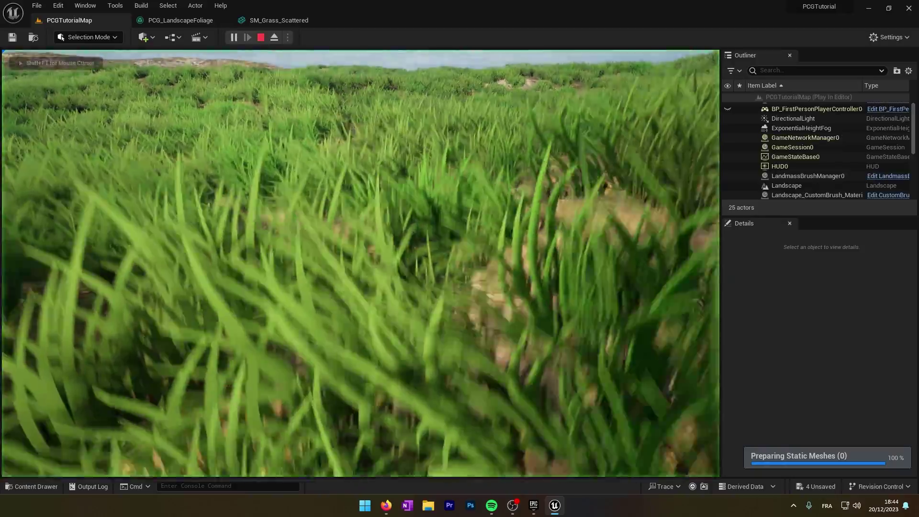
key("w")
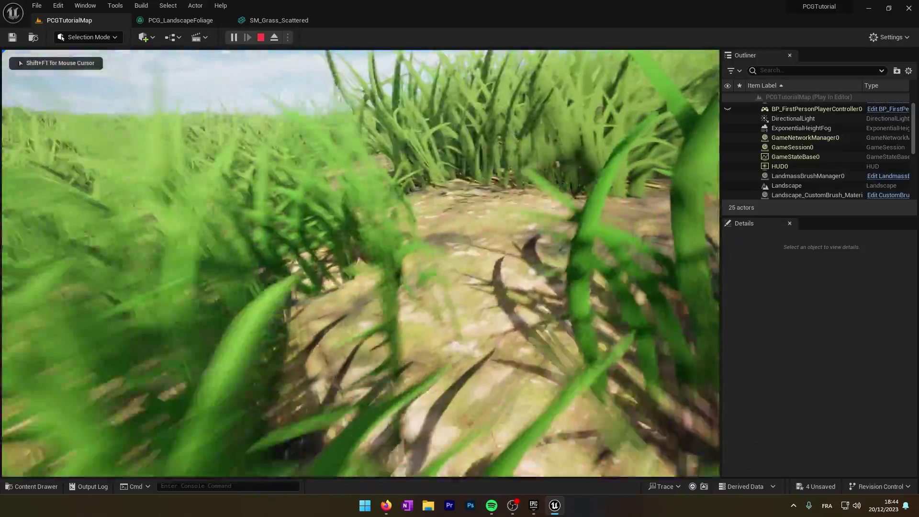
key("w")
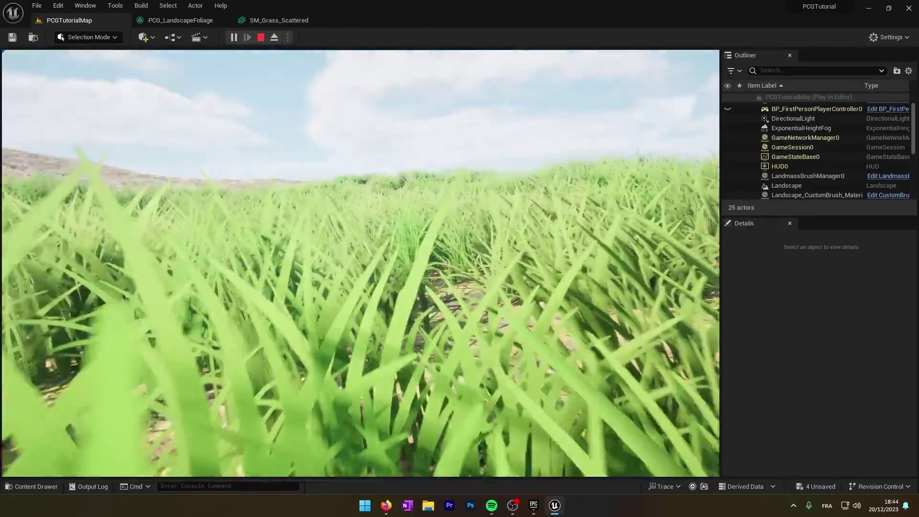
key("shift+F1")
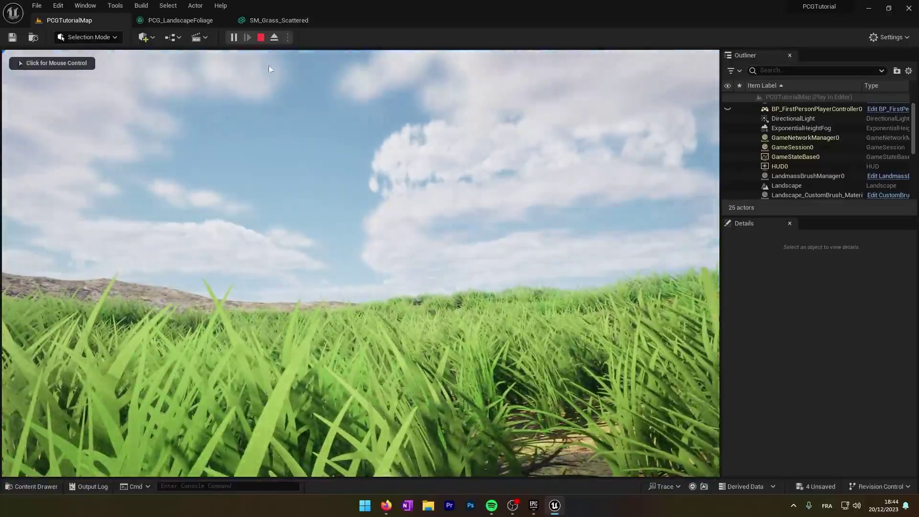
left_click(261, 38)
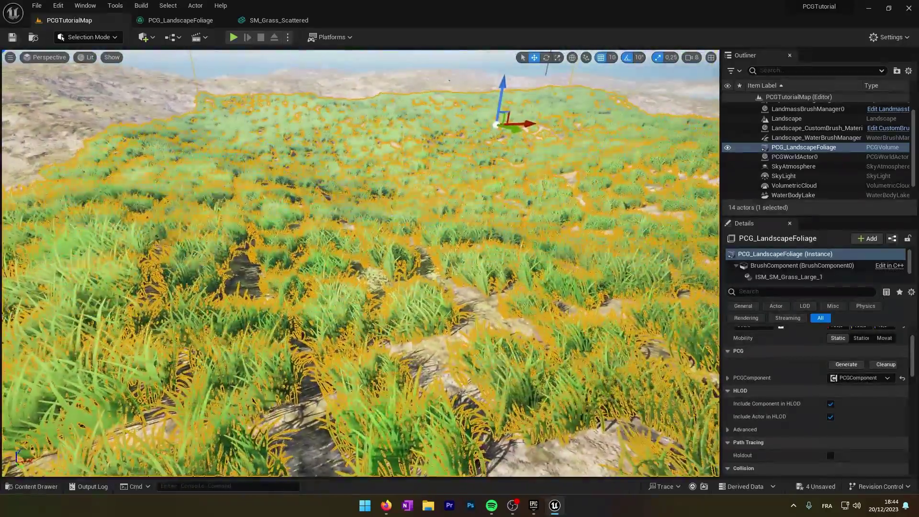
Browse the Foliage folder's meshes and review the mesh entry settings of the Static Mesh Spawner in PCG_LandscapeFoliage
left_click(46, 487)
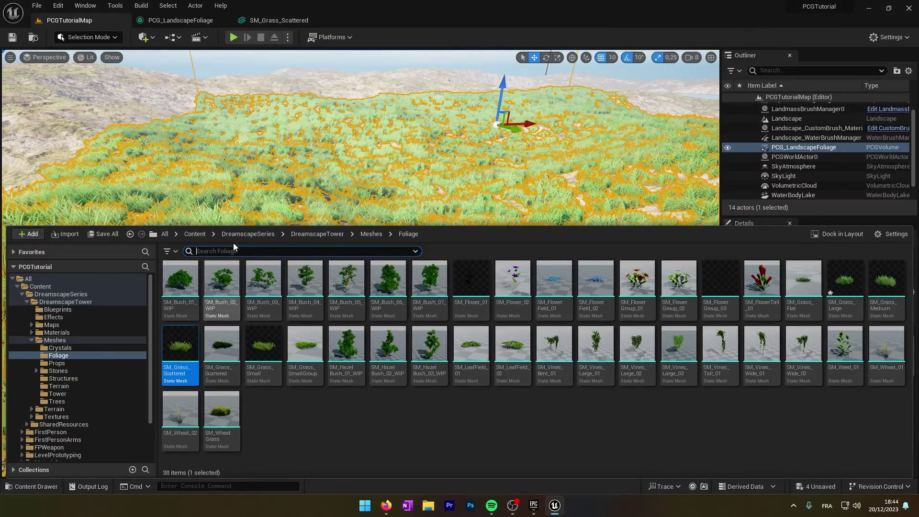
left_click(182, 20)
left_click(431, 249)
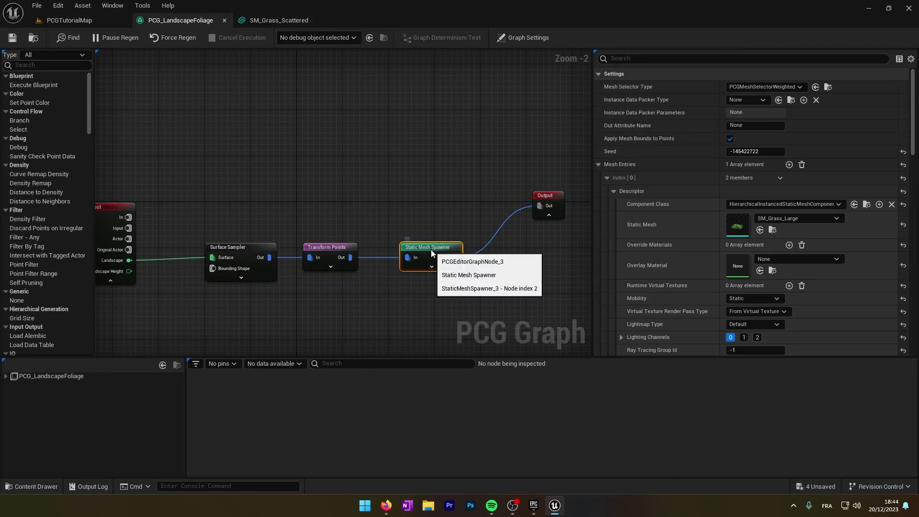
scroll(760, 302, "down", 2)
scroll(760, 303, "down", 1)
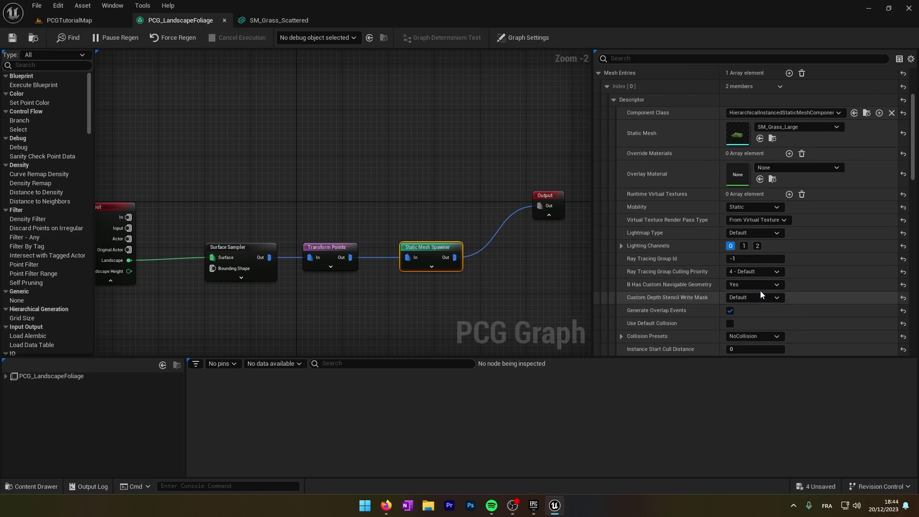
Set the Transform Points node's minimum scale to 1 and maximum scale to 1.5
left_click(335, 257)
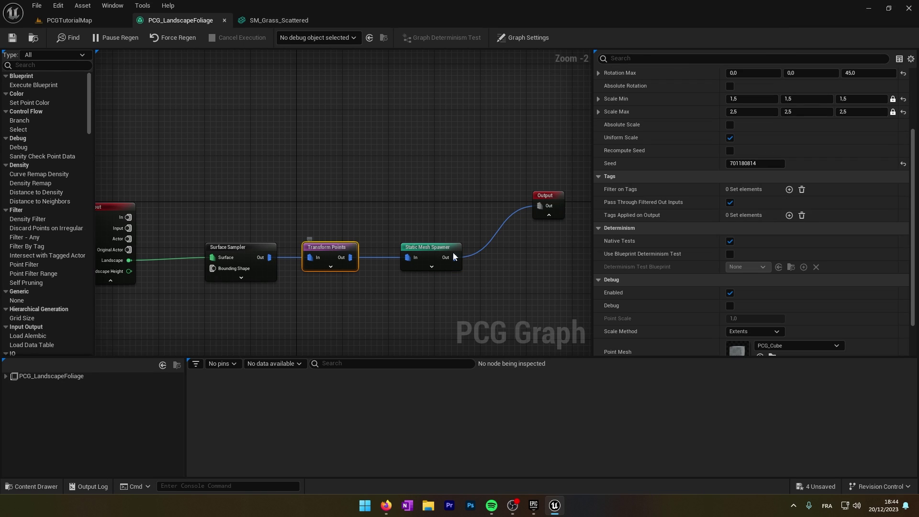
scroll(780, 139, "up", 2)
left_click(752, 160)
type("1")
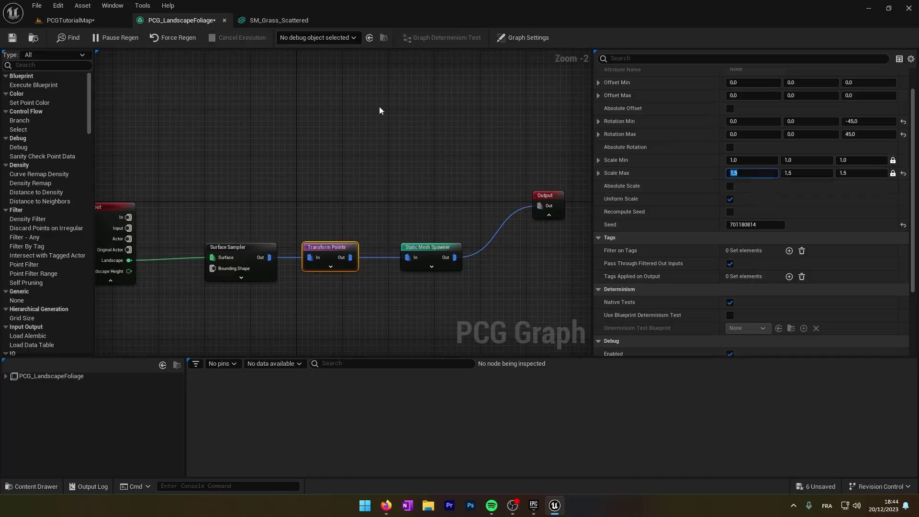
Return to the PCGTutorialMap level and examine the spacing of the rescaled grass across the PCG volume
left_click(55, 24)
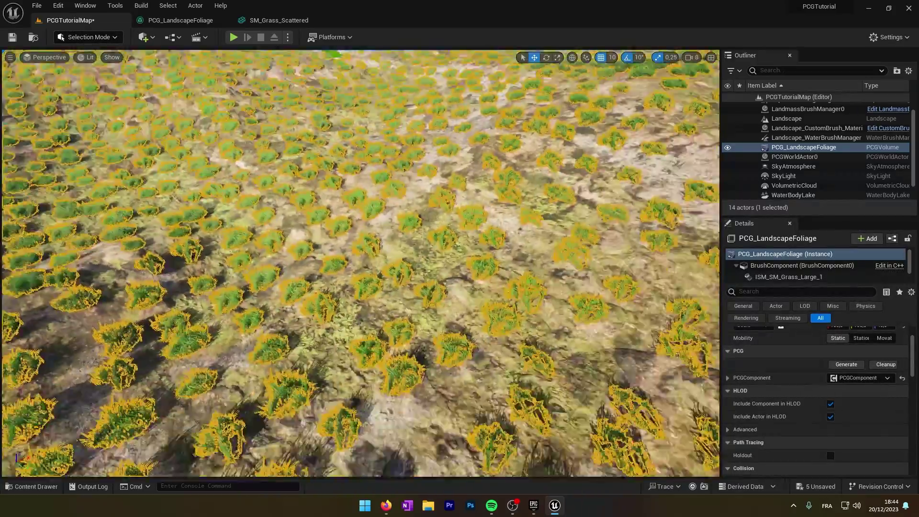
key("s")
right_click_drag(360, 263, 364, 237)
left_click(33, 486)
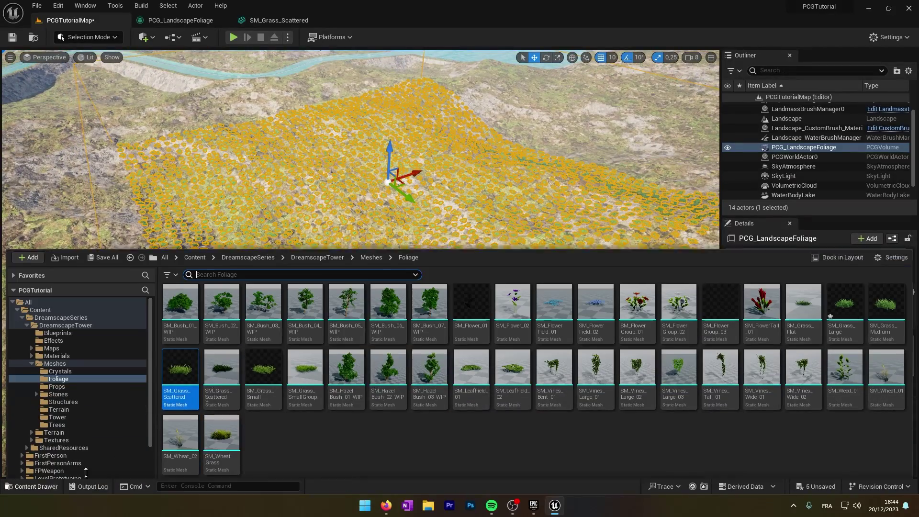
Set the Surface Sampler's point extents to 50 on all axes and points per squared meter to 0.56, and save the graph
left_click(195, 21)
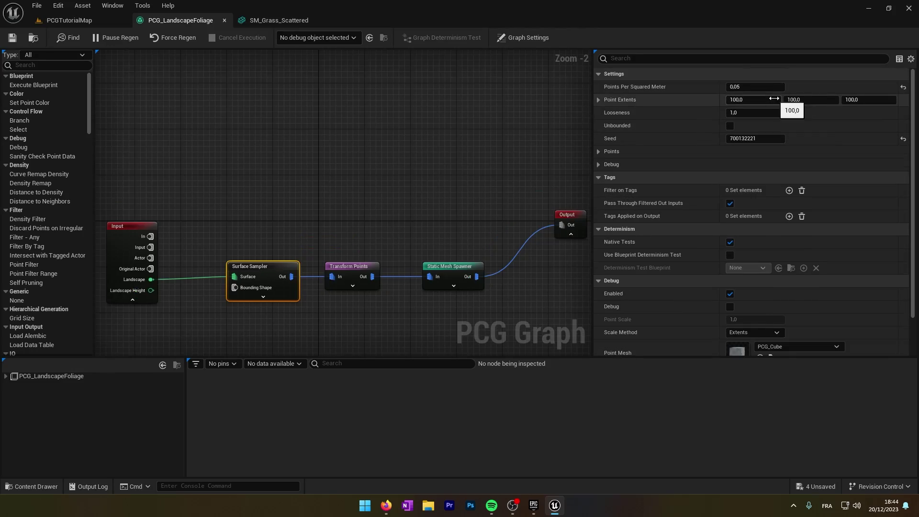
left_click(752, 100)
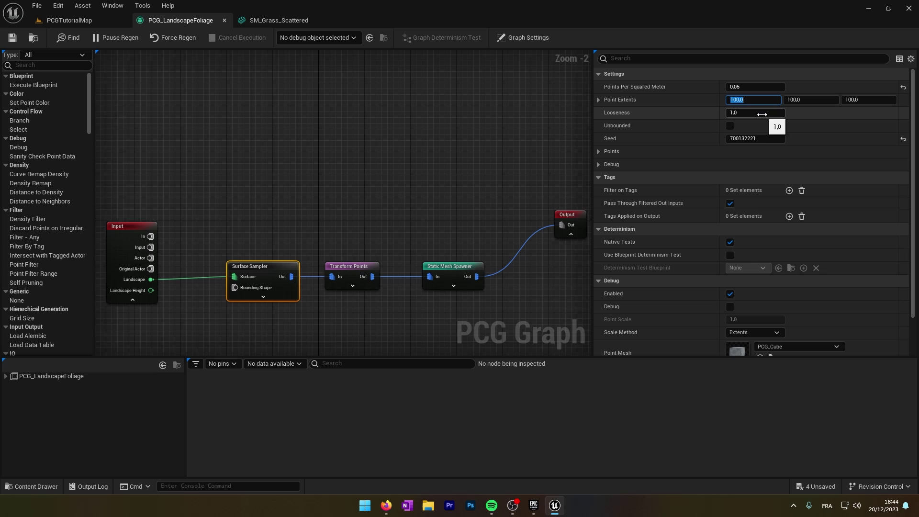
left_click(810, 99)
type("50")
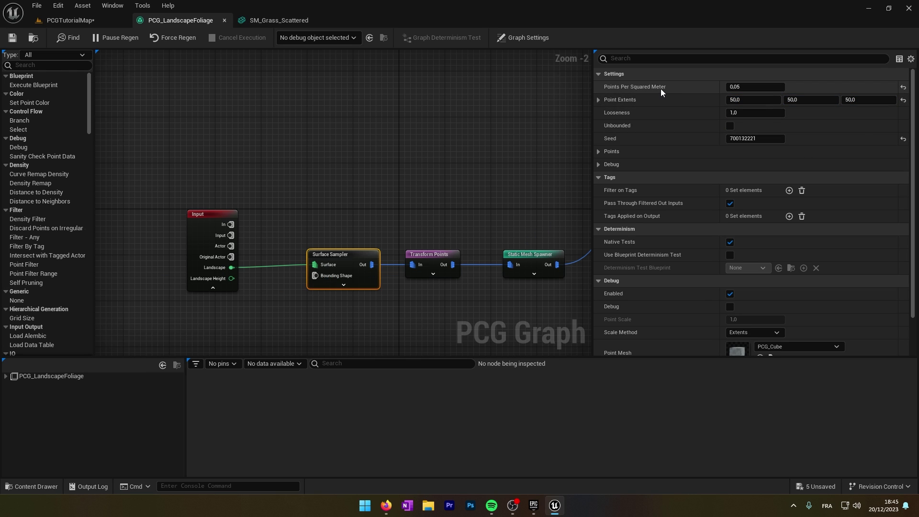
left_click(745, 87)
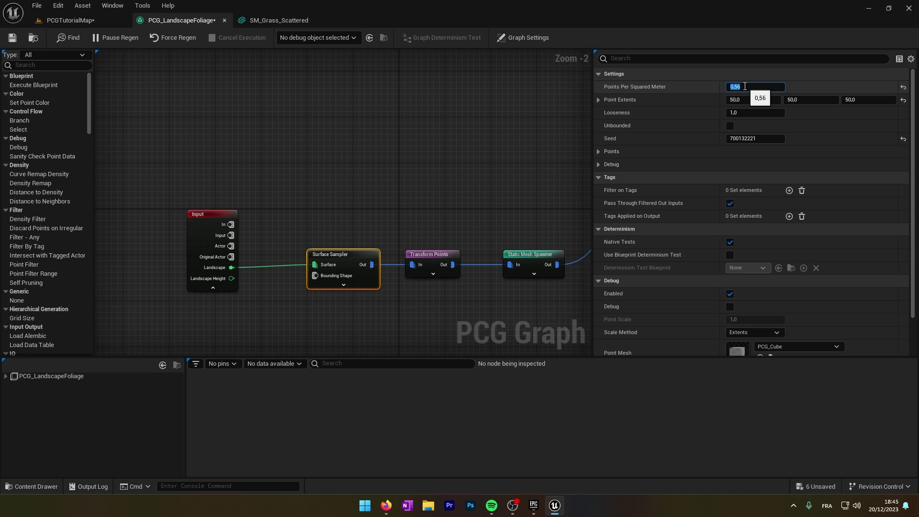
left_click(12, 39)
Play the PCGTutorialMap level with the frame rate display on, walk through the denser grass, and stop the session
left_click(66, 21)
key("w")
right_click_drag(348, 209, 440, 158)
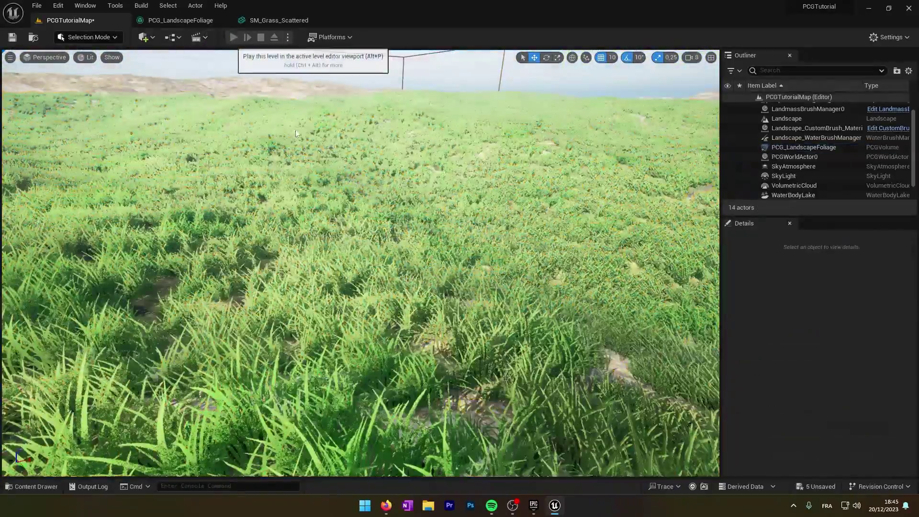
left_click(234, 38)
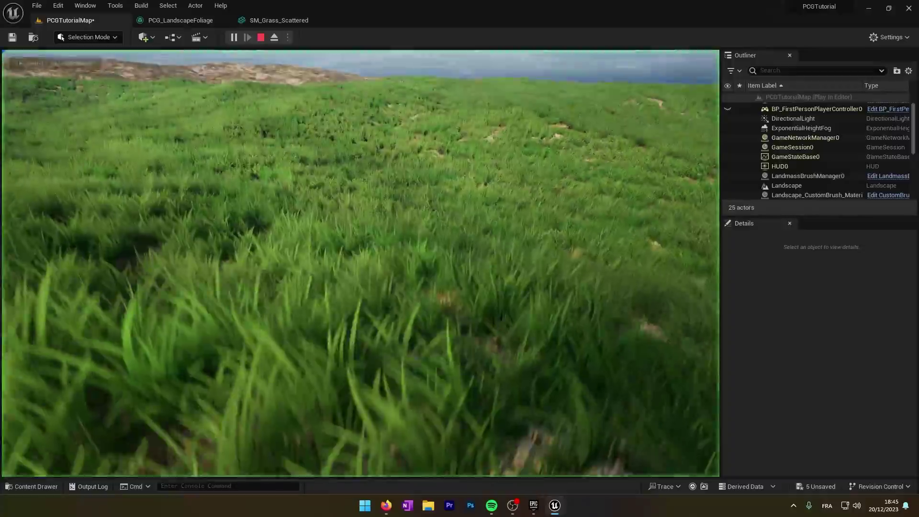
key("w")
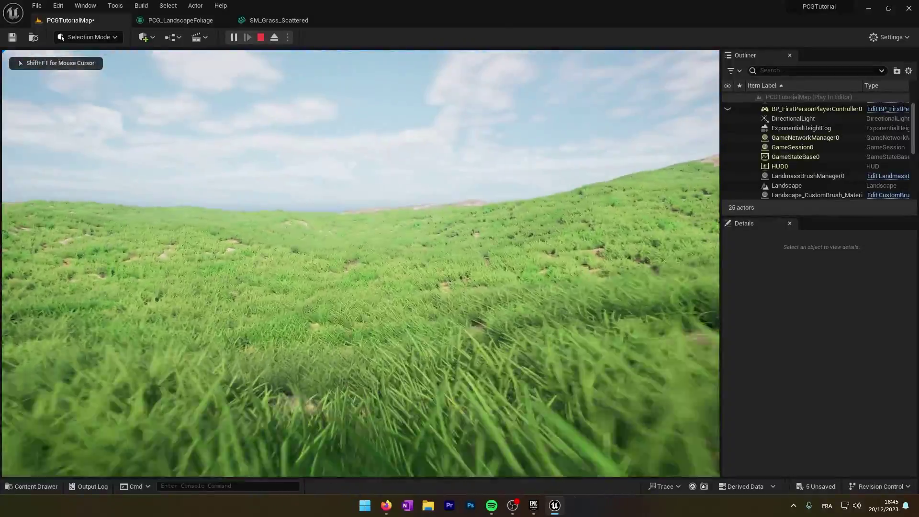
key("ctrl+shift+h")
key("w")
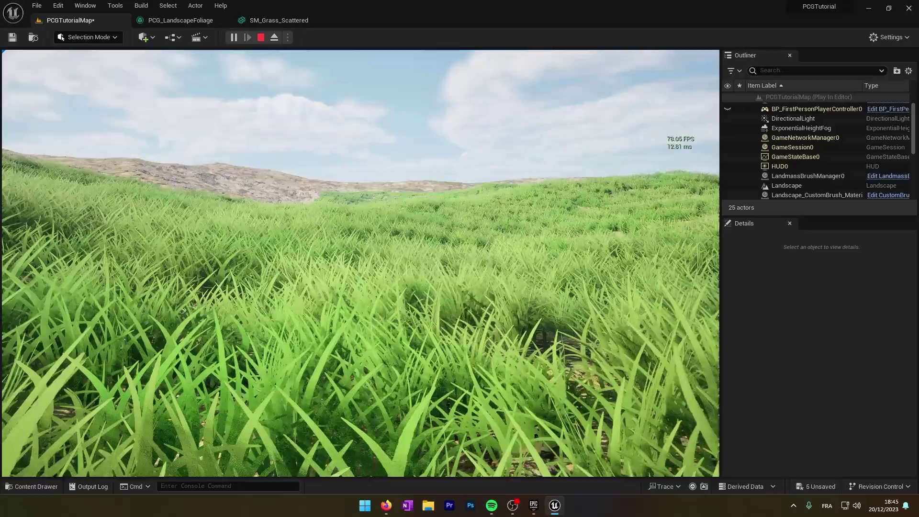
key("shift+F1")
left_click(260, 37)
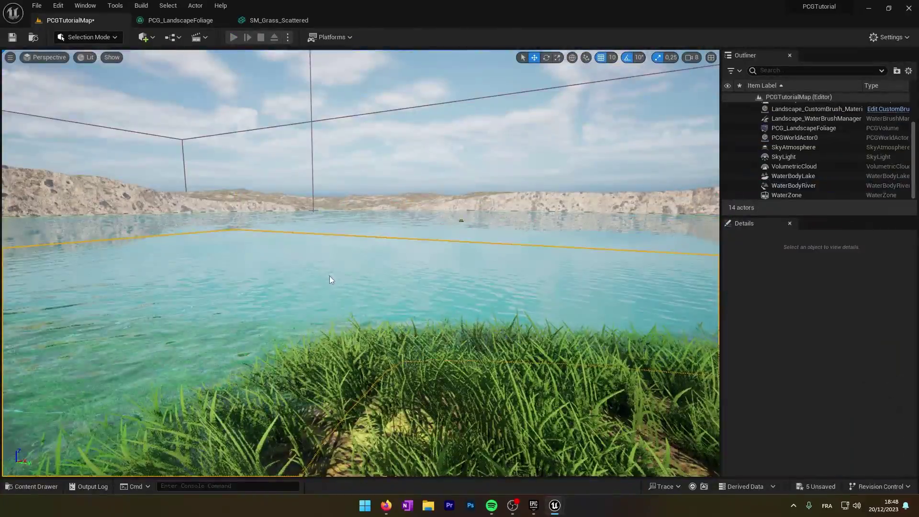
Play the level beside the lake and run the character along the shore to examine the grass in the water
key("alt+p")
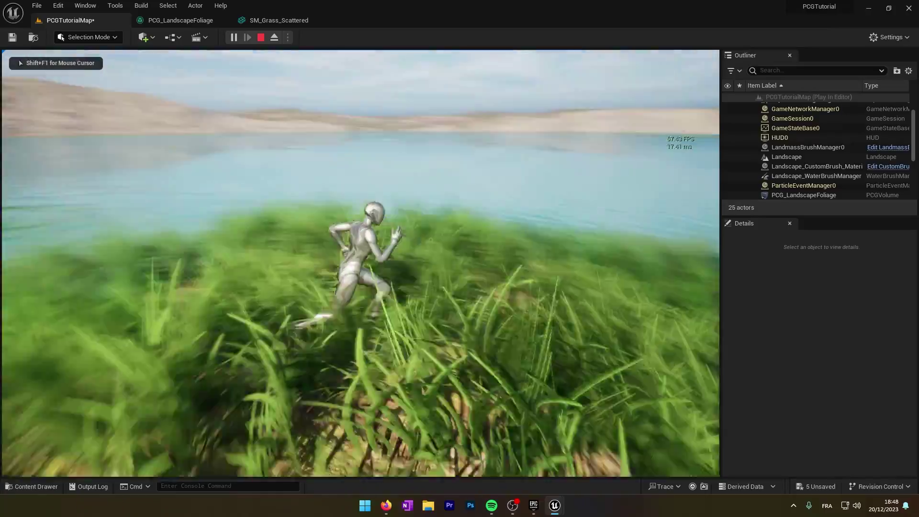
key("w")
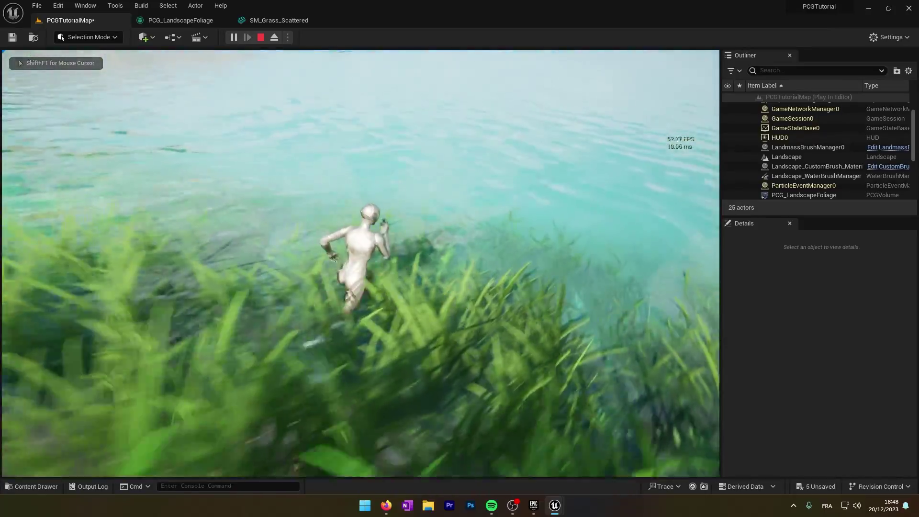
key("w")
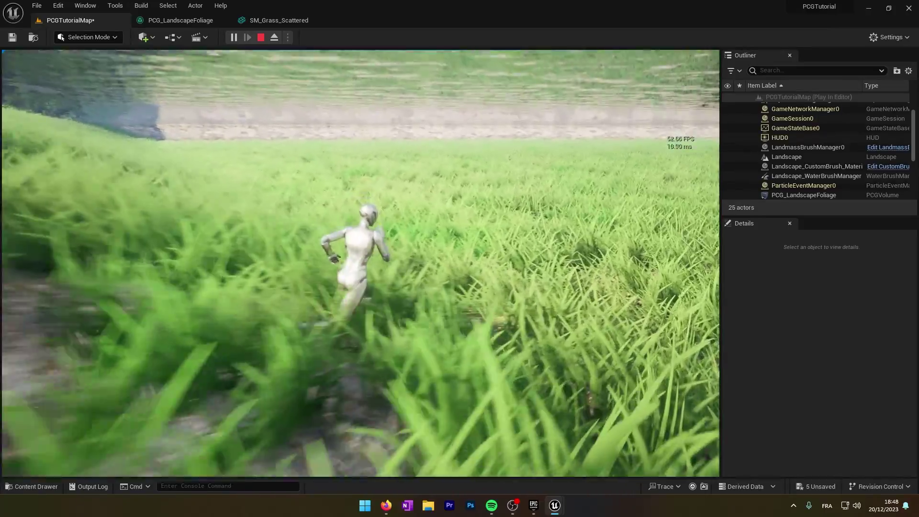
key("w")
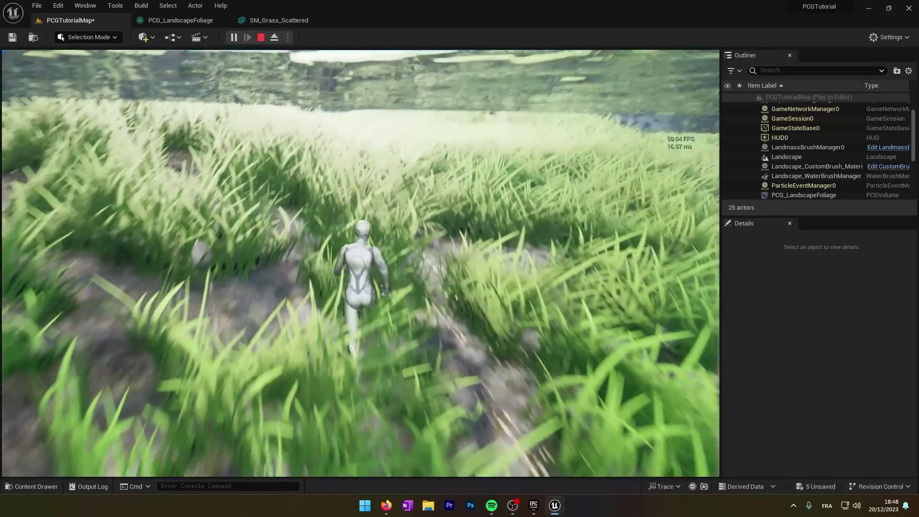
key("w")
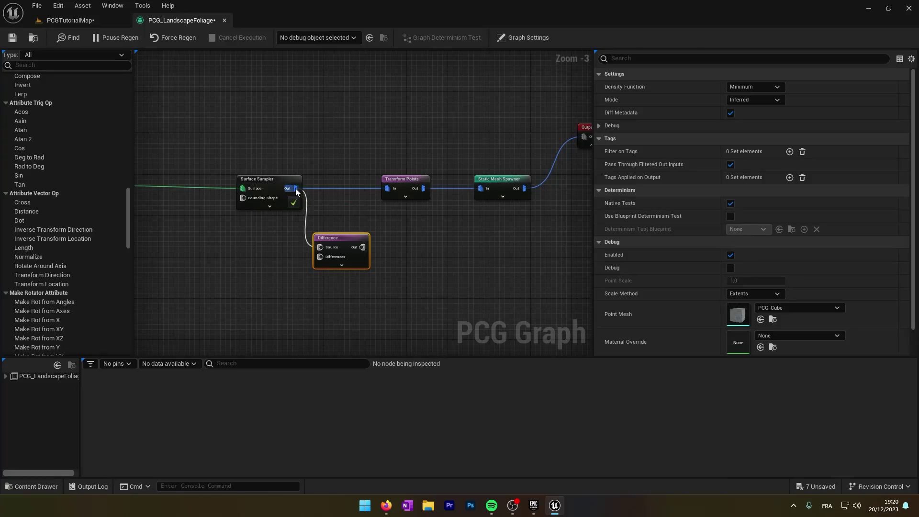
Connect the Surface Sampler's output to the Difference node's source and add a Get Actor Data node below the Input node
right_click_drag(343, 268, 422, 262)
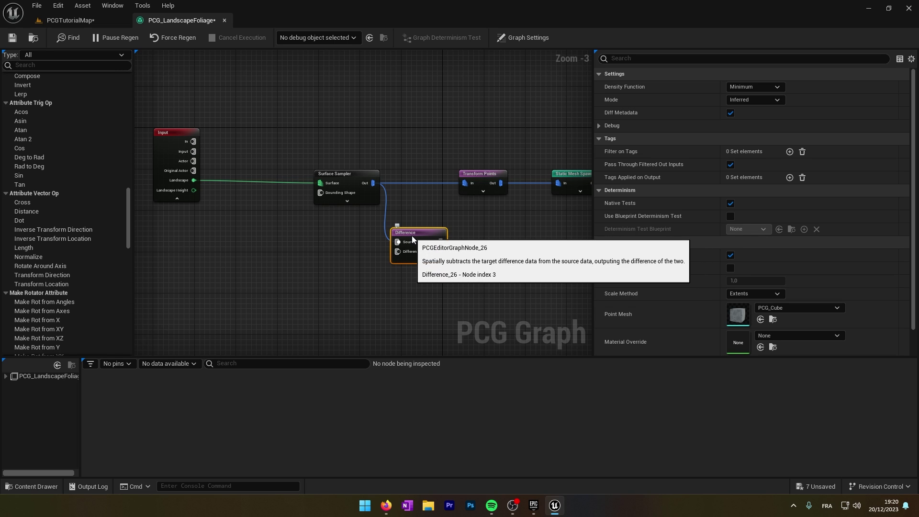
right_click_drag(416, 233, 460, 224)
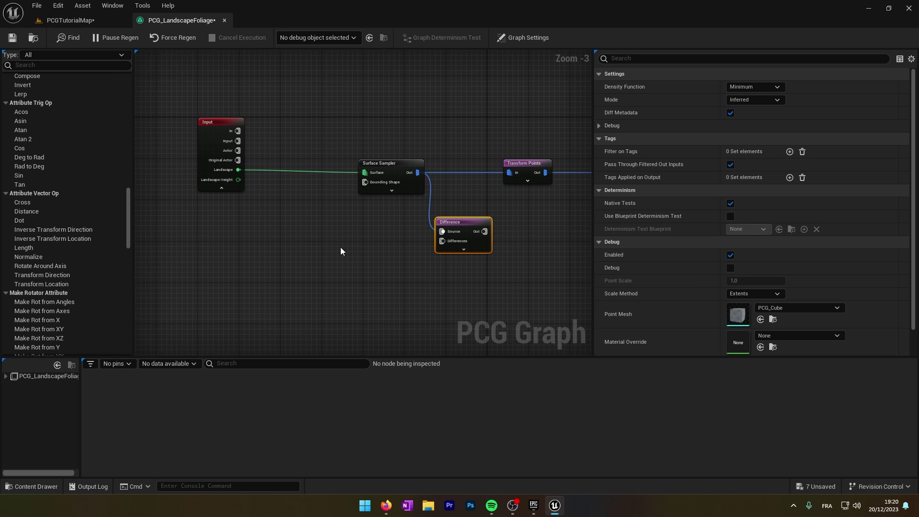
right_click(340, 247)
type("get actor")
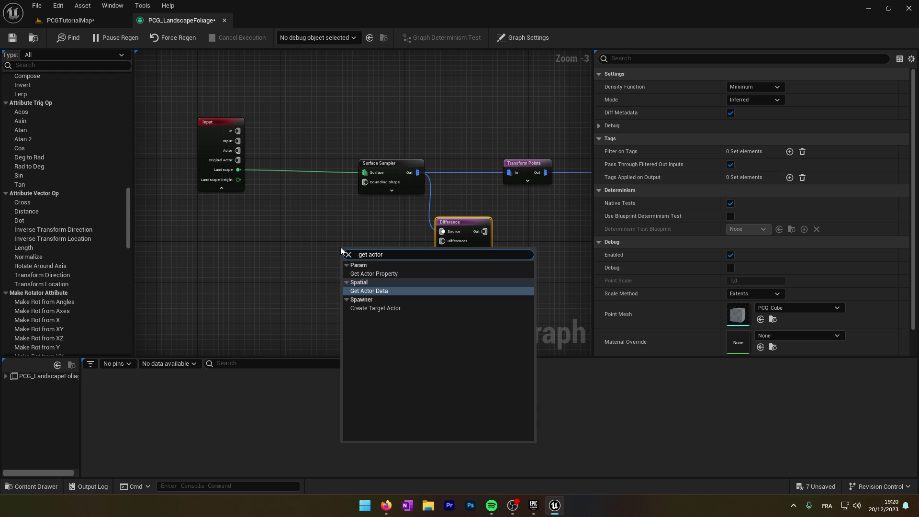
key("Return")
left_click_drag(357, 254, 273, 248)
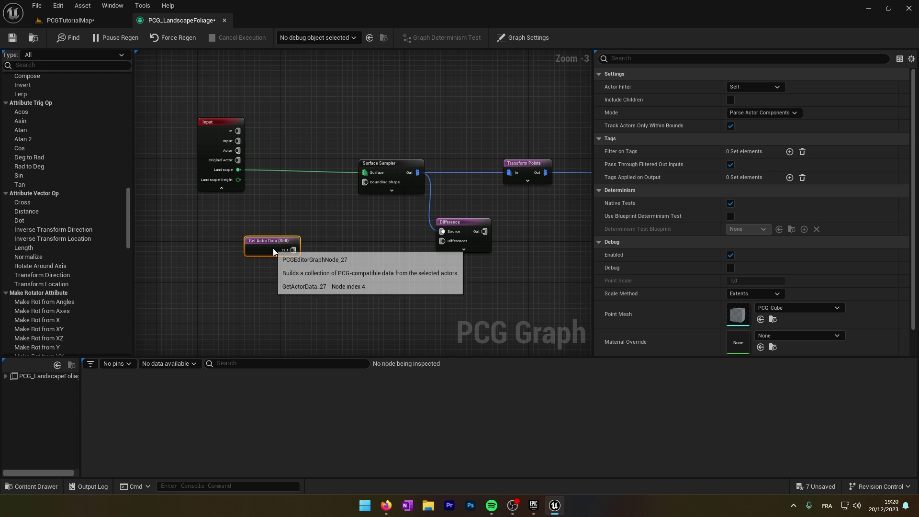
Set the Get Actor Data node's actor filter to All World Actors and its actor selection to By Class
double_click(273, 244)
key("Return")
left_click(757, 87)
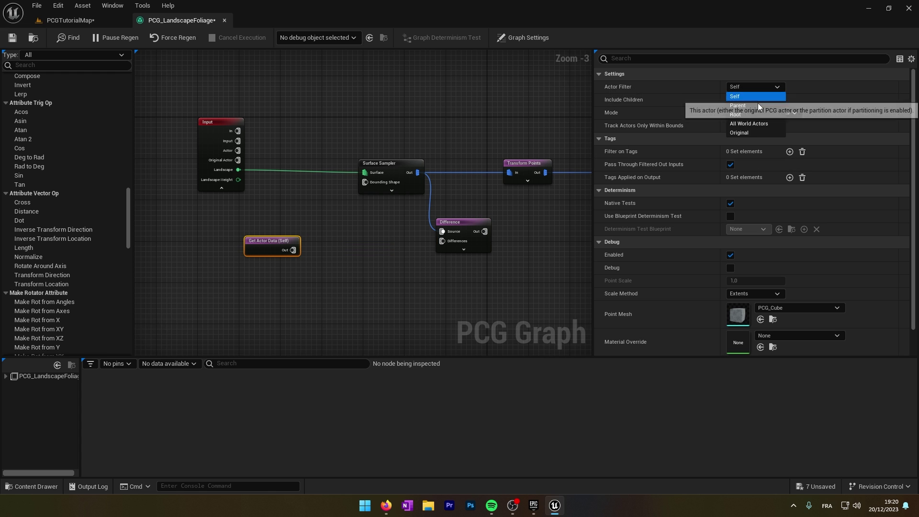
left_click(750, 124)
left_click(749, 113)
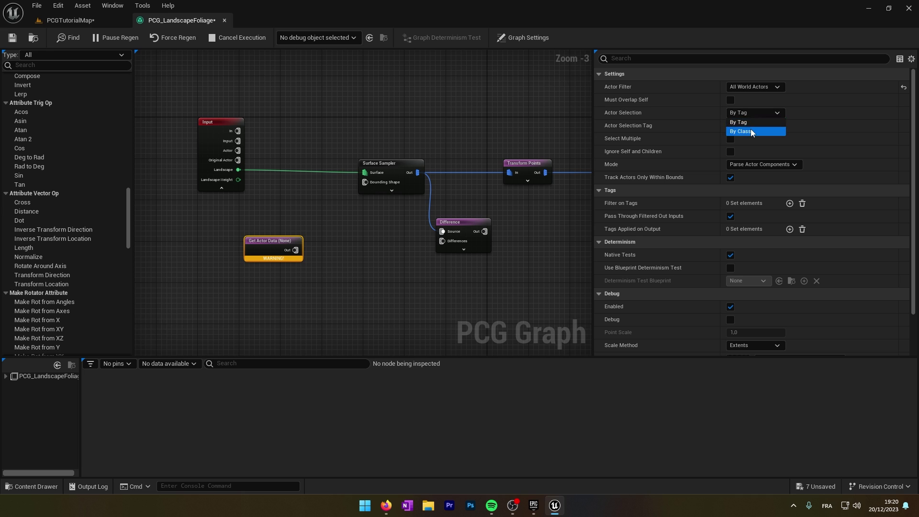
left_click(751, 131)
Search the actor classes for water bodies and set the node's Actor Selection Class to WaterBodyLake
left_click(754, 126)
type("waz")
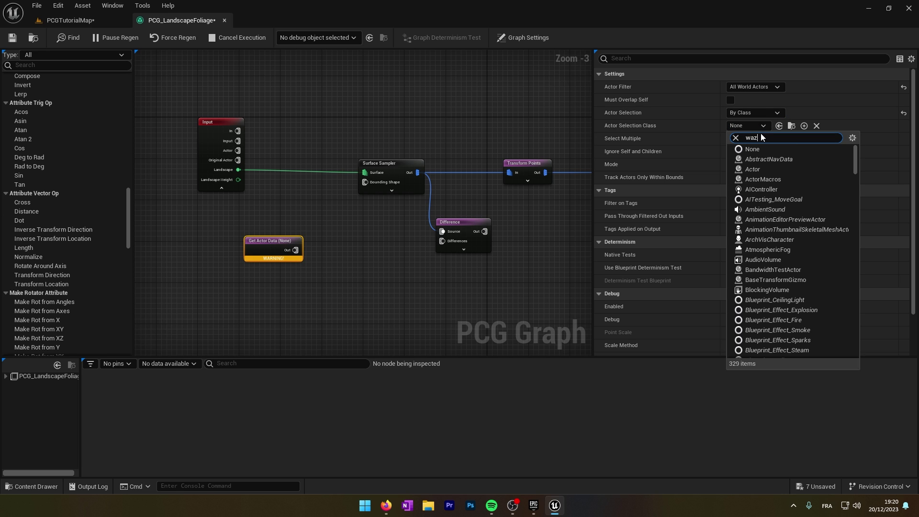
type("t")
type(" bpo")
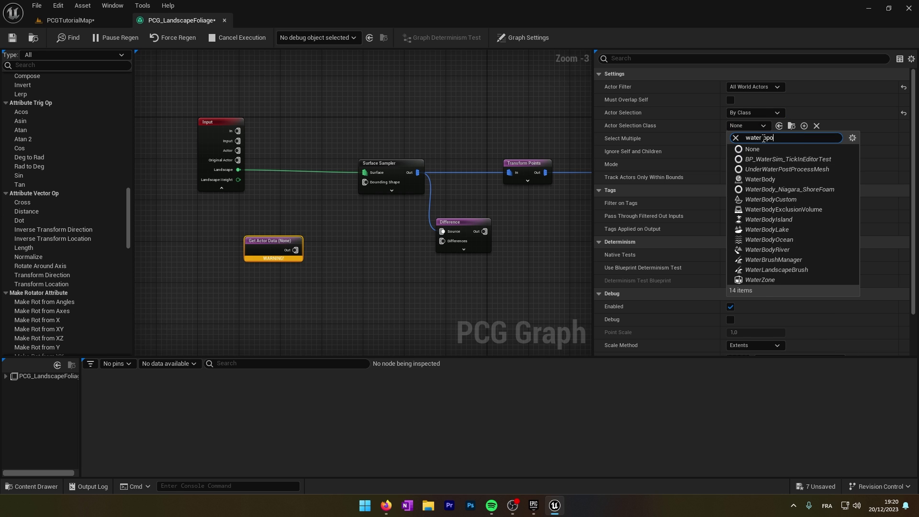
key("BackSpace")
key("BackSpace")
type("p")
key("BackSpace")
type("od")
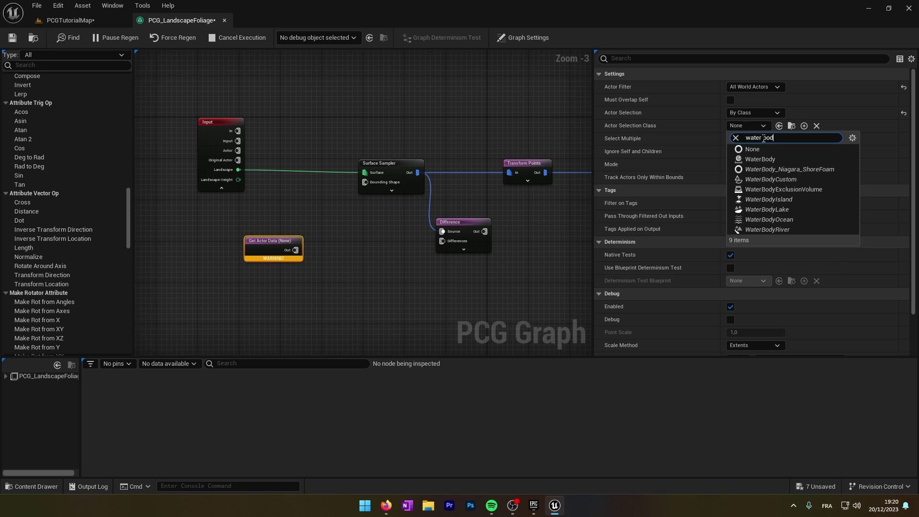
left_click(788, 210)
Wire Get Actor Data into Differences and the Difference output into Transform Points, replacing the direct Surface Sampler link, and inspect the lake in the level
left_click_drag(318, 251, 431, 241)
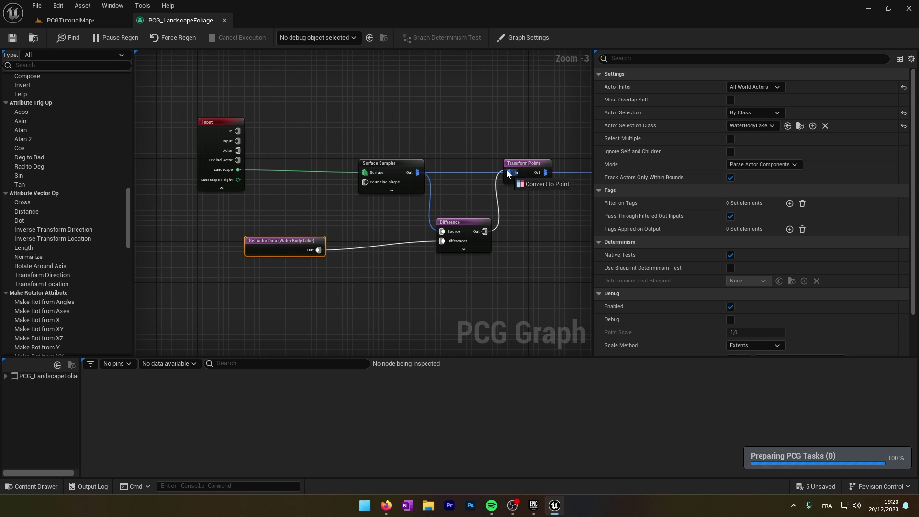
left_click(467, 173, "alt")
left_click(84, 22)
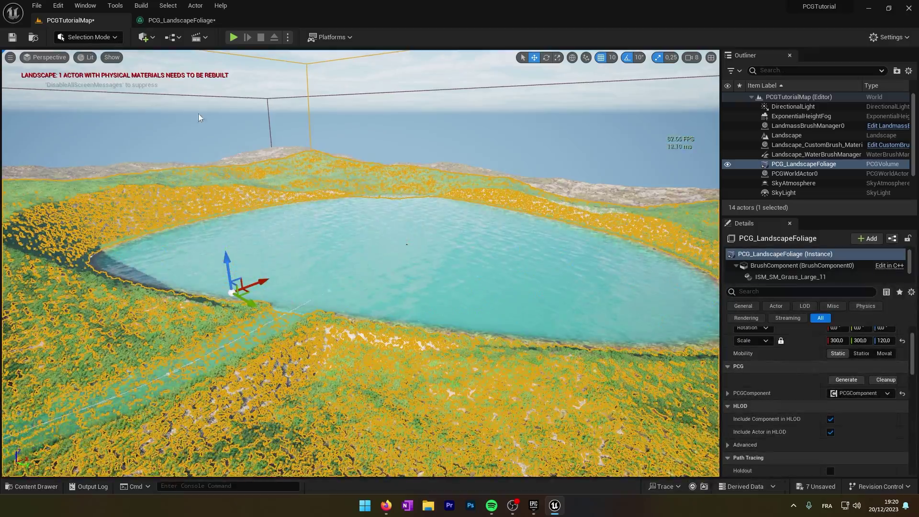
right_click_drag(199, 118, 146, 119)
key("w")
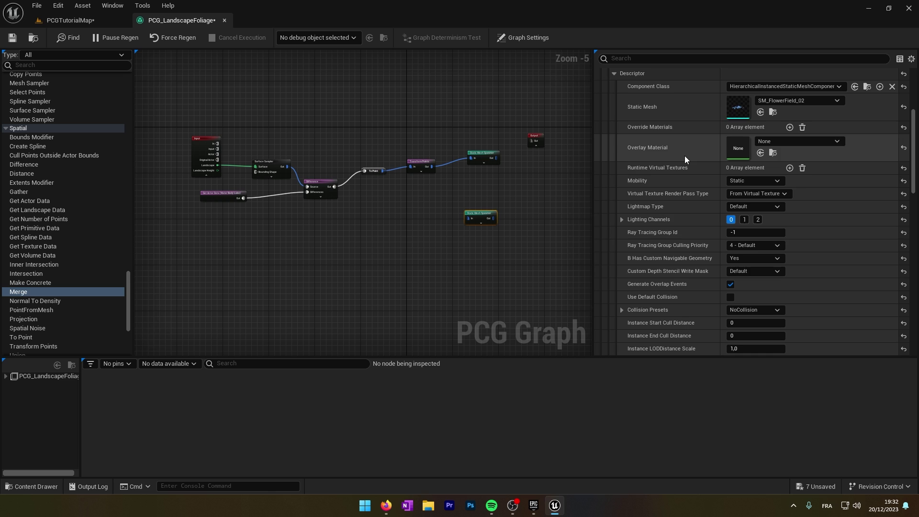
Branch a Density Filter node off the Transform Points output and connect it to the second Static Mesh Spawner's input
scroll(668, 172, "up", 3)
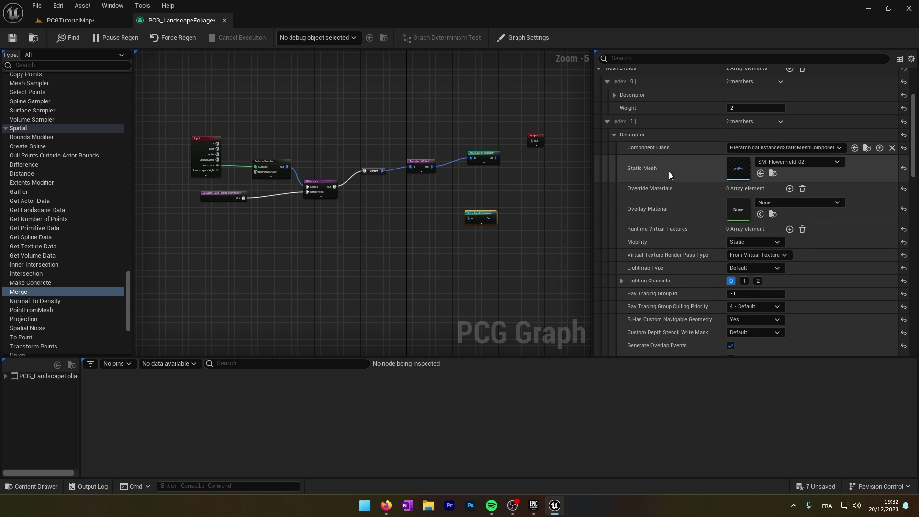
left_click(477, 221)
scroll(477, 220, "up", 3)
right_click_drag(389, 196, 354, 217)
left_click_drag(332, 128, 379, 195)
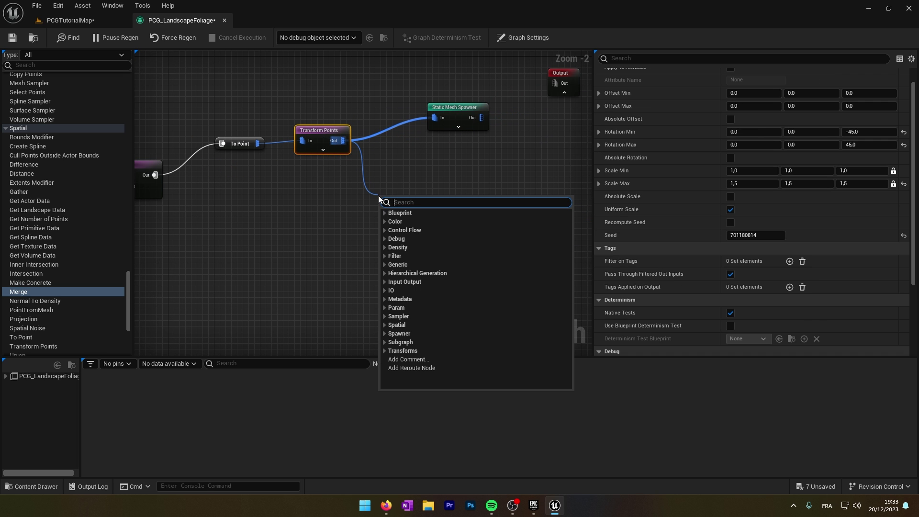
type("density")
key("Down")
key("Down")
key("Down")
key("Down")
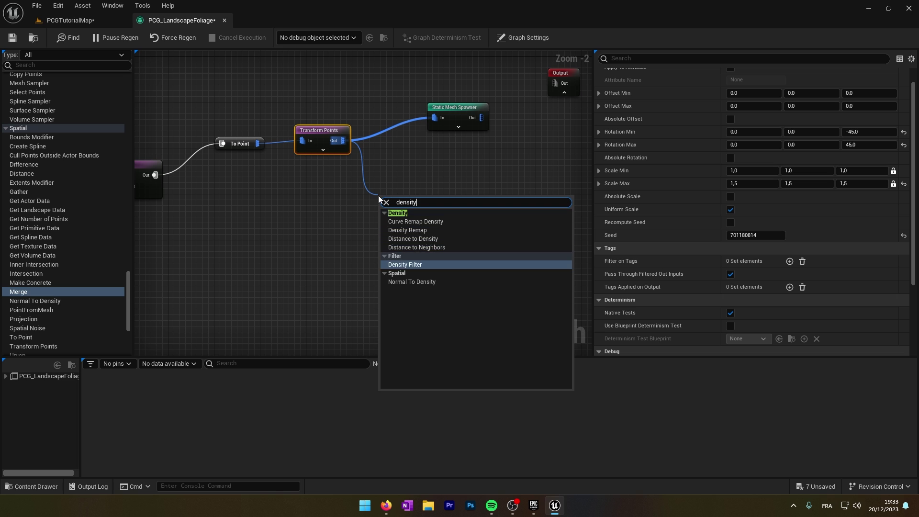
key("Return")
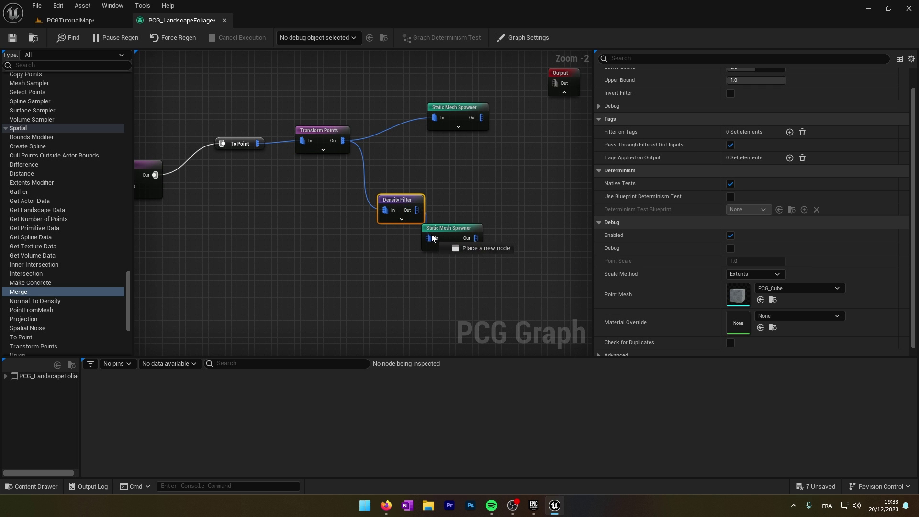
left_click_drag(440, 236, 488, 223)
Set the Density Filter's lower bound to 0.212 and upper bound to 0.384, and save the graph and level
left_click(399, 201)
right_click_drag(456, 176, 418, 205)
scroll(743, 105, "up", 1)
mouse_move(766, 99)
left_mouse_down()
mouse_move(751, 100)
mouse_move(753, 90)
left_mouse_up()
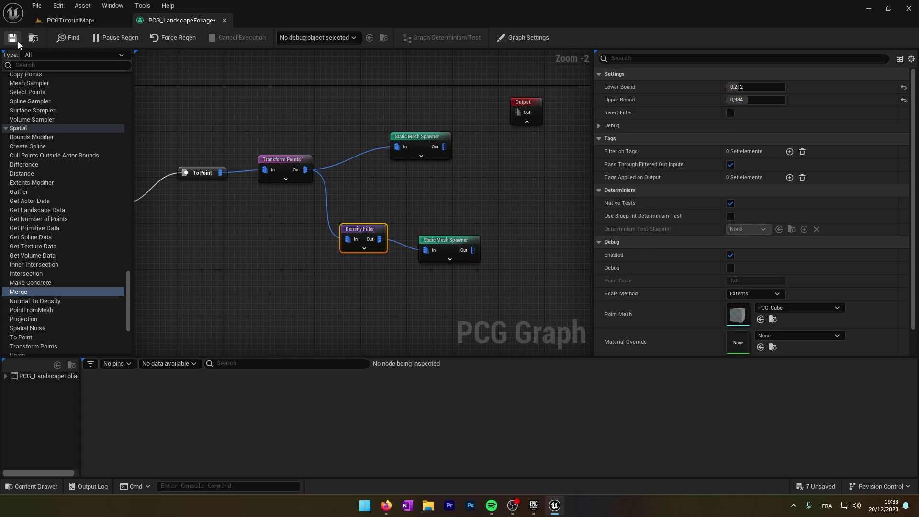
left_click(70, 20)
key("ctrl+s")
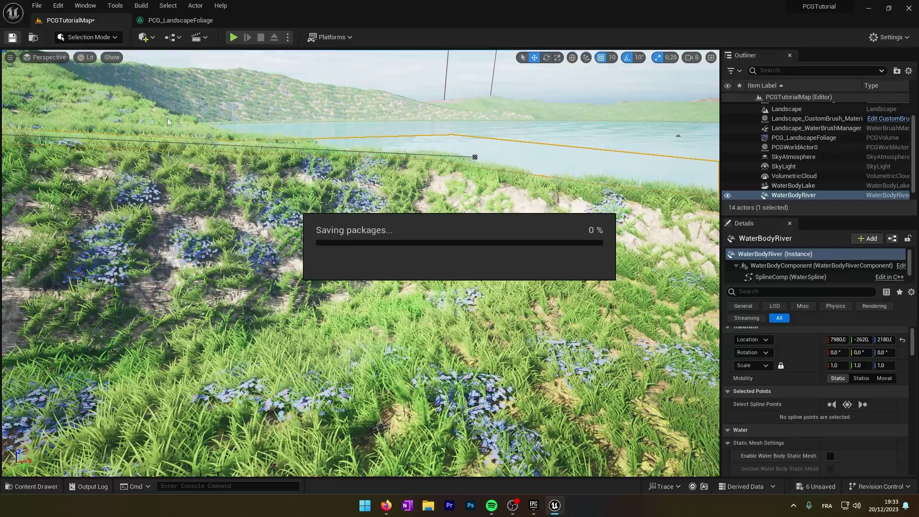
Play the PCGTutorialMap level, walk the character through the grass to examine the flower patches, and stop the session
right_click_drag(384, 233, 230, 239)
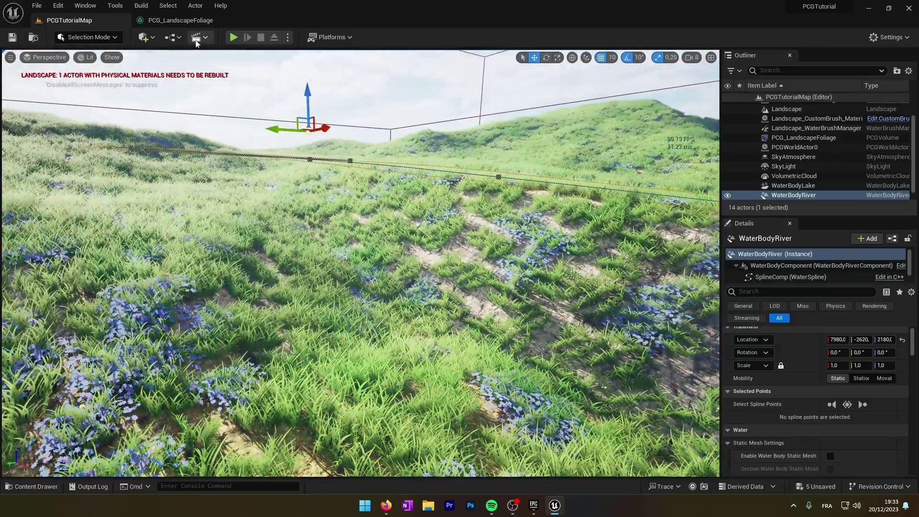
left_click(233, 39)
key("alt+p")
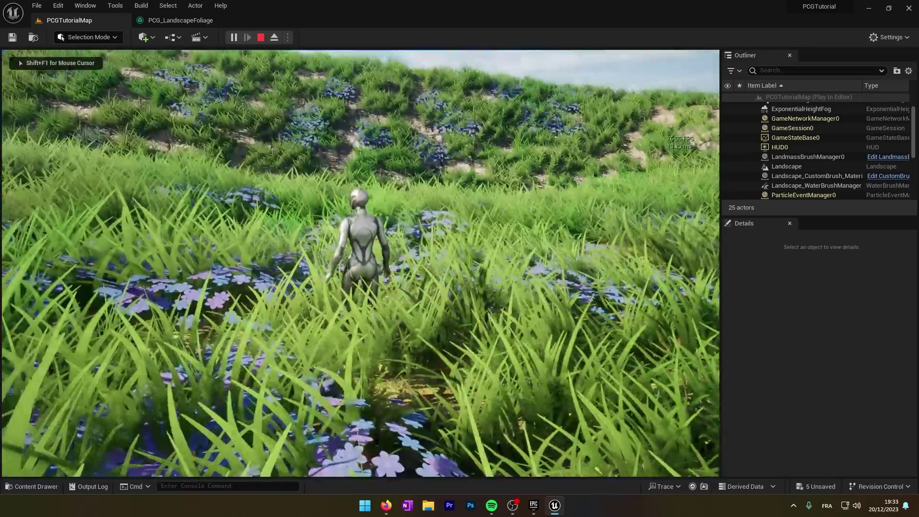
key("w")
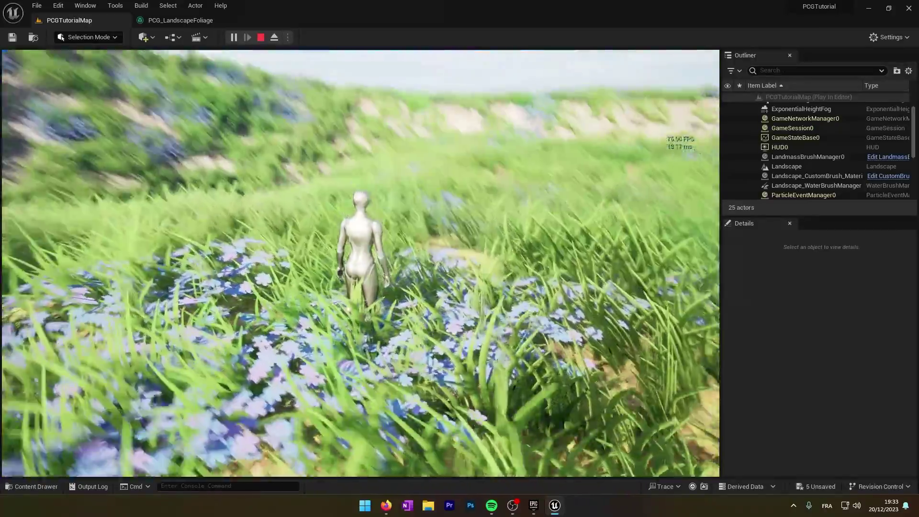
key("shift+F1")
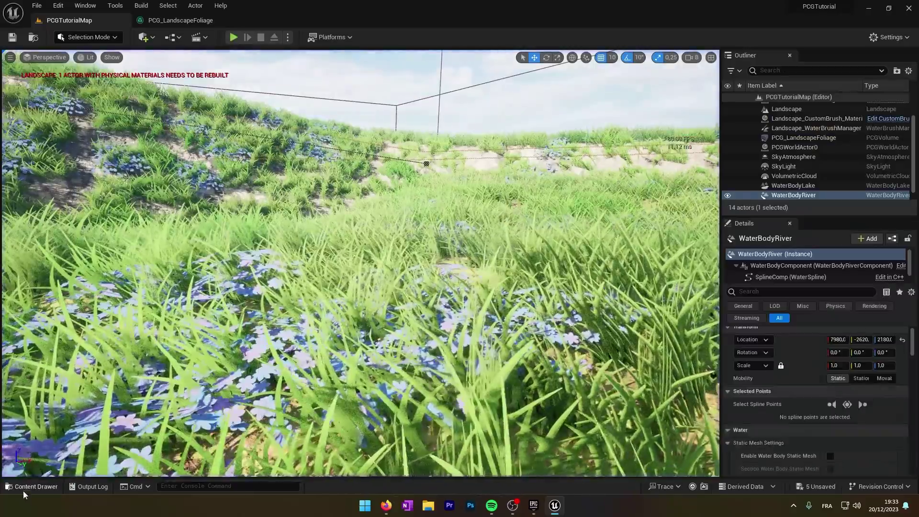
Add a second mesh entry to the density-filtered Static Mesh Spawner and locate the first entry's mesh in the Foliage folder
left_click(32, 486)
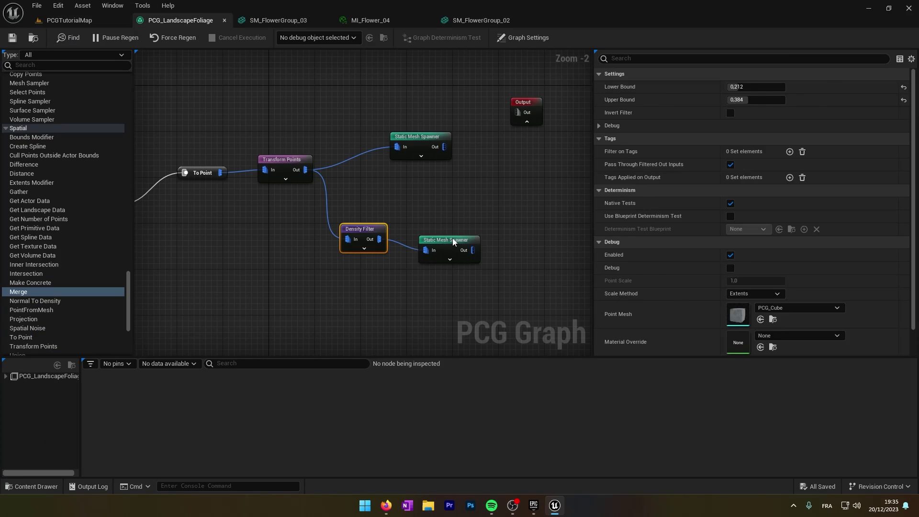
left_click(448, 245)
left_click(790, 164)
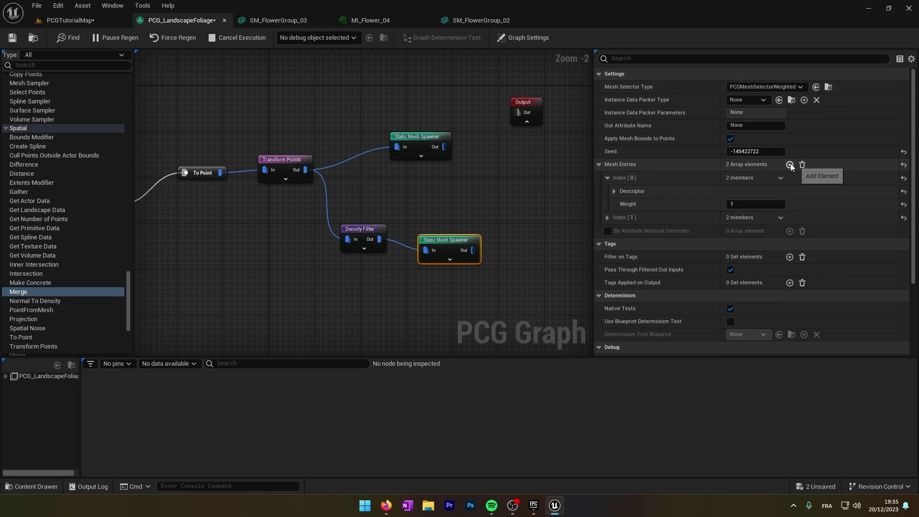
left_click(608, 218)
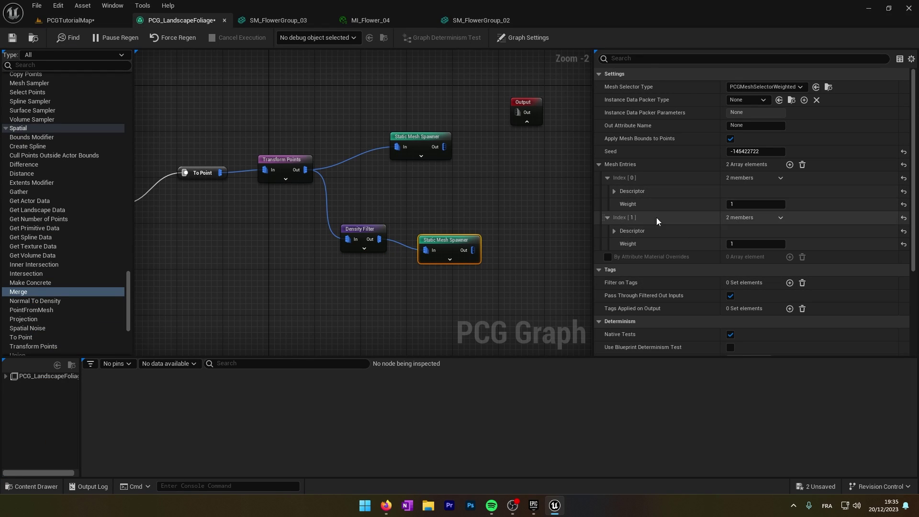
left_click(615, 191)
left_click(773, 230)
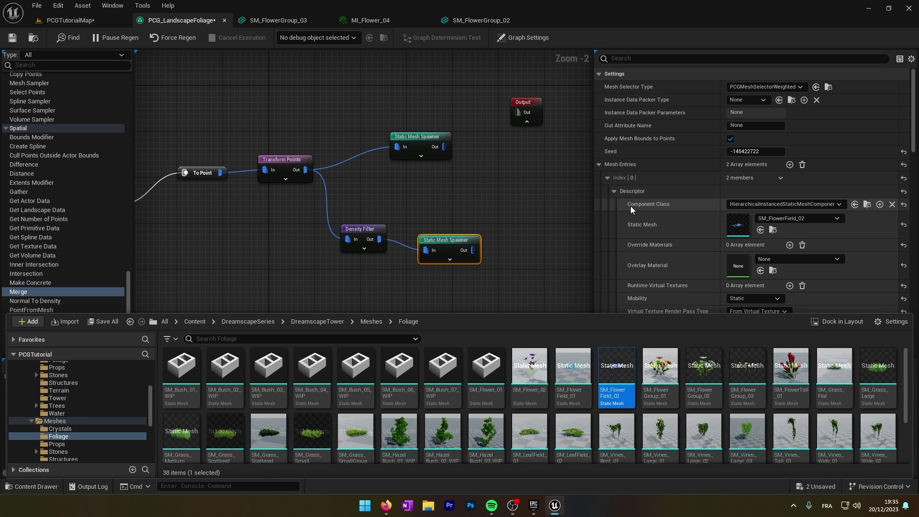
left_click(614, 192)
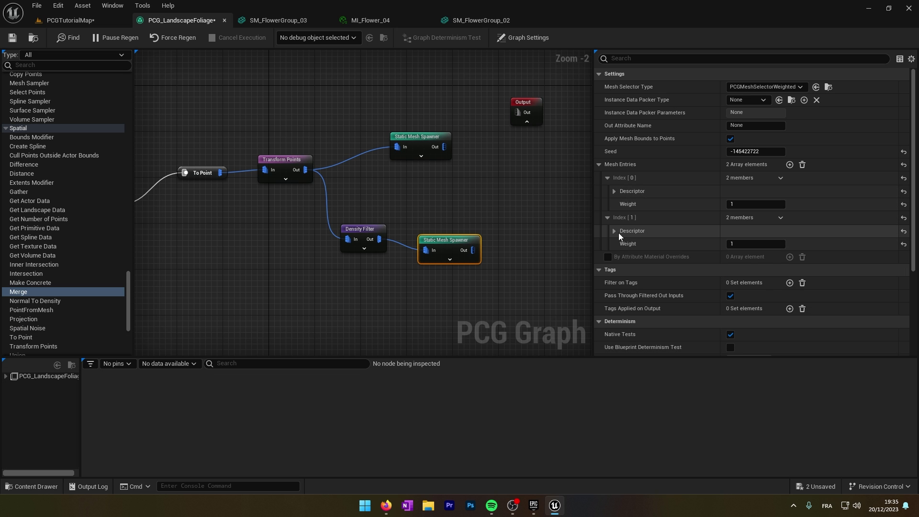
Assign SM_FlowerGroup_02 from the Foliage folder as the static mesh of mesh entry Index 1
left_click(616, 232)
left_click(31, 487)
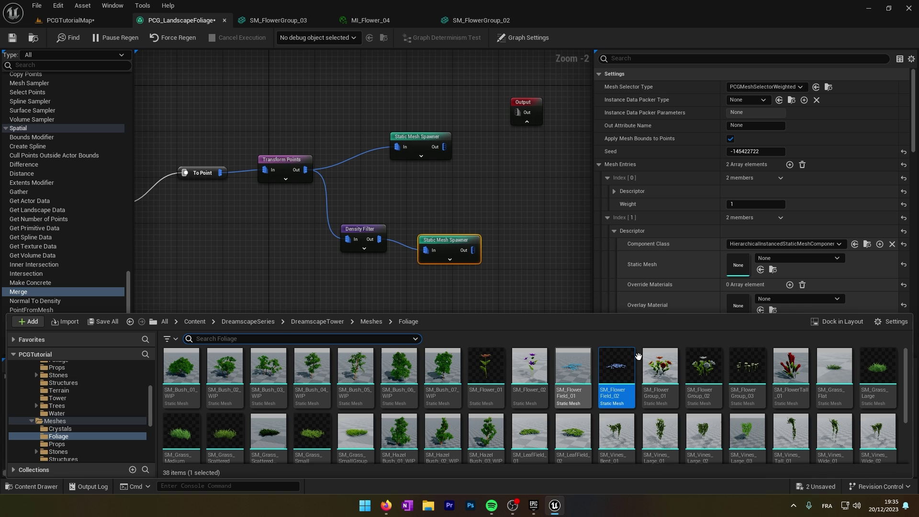
left_click_drag(704, 366, 744, 267)
scroll(762, 275, "down", 2)
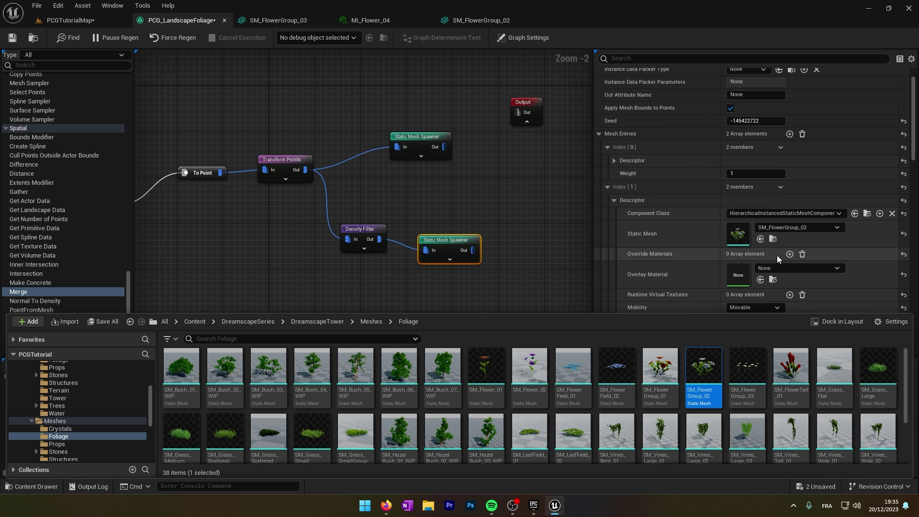
left_click(614, 200)
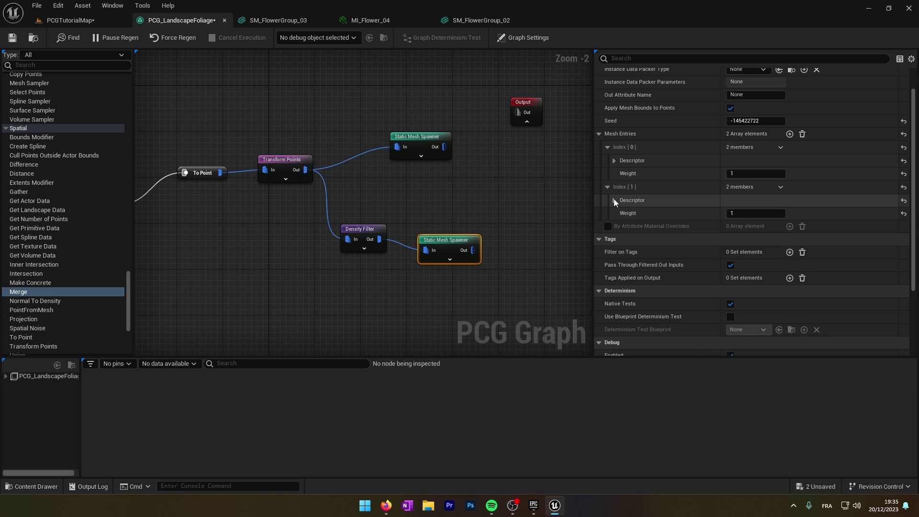
Add a third mesh entry to the spawner and select SM_LeafField_02 in the Foliage folder
left_click(790, 134)
left_click(607, 227)
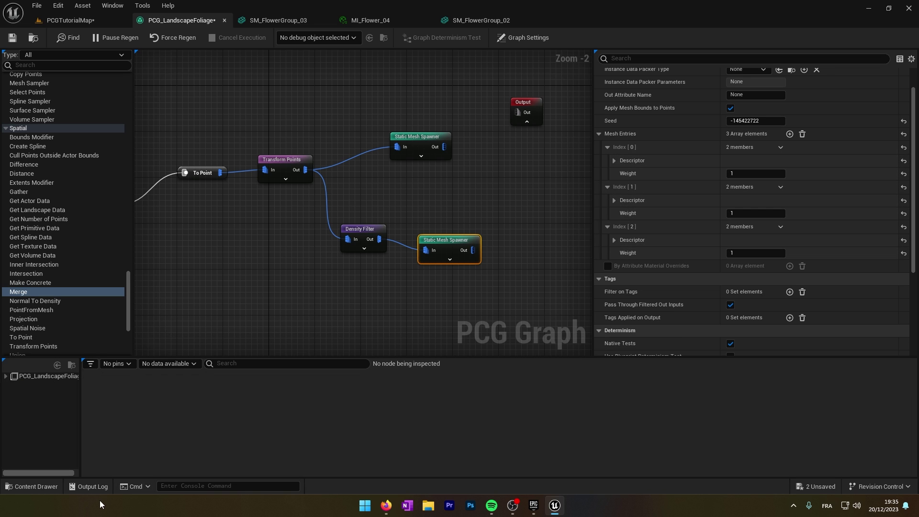
key("ctrl+space")
scroll(528, 381, "down", 2)
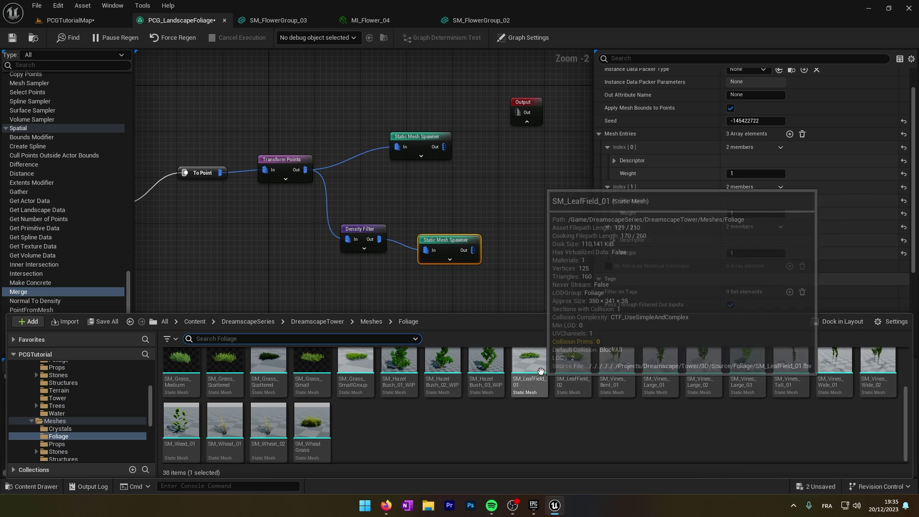
left_click_drag(579, 376, 738, 206)
left_click_drag(567, 349, 570, 369)
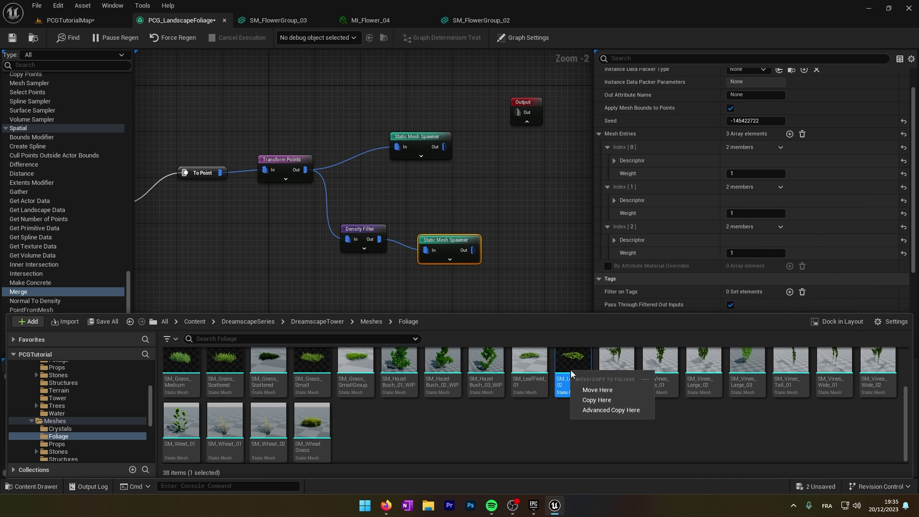
left_click(578, 363)
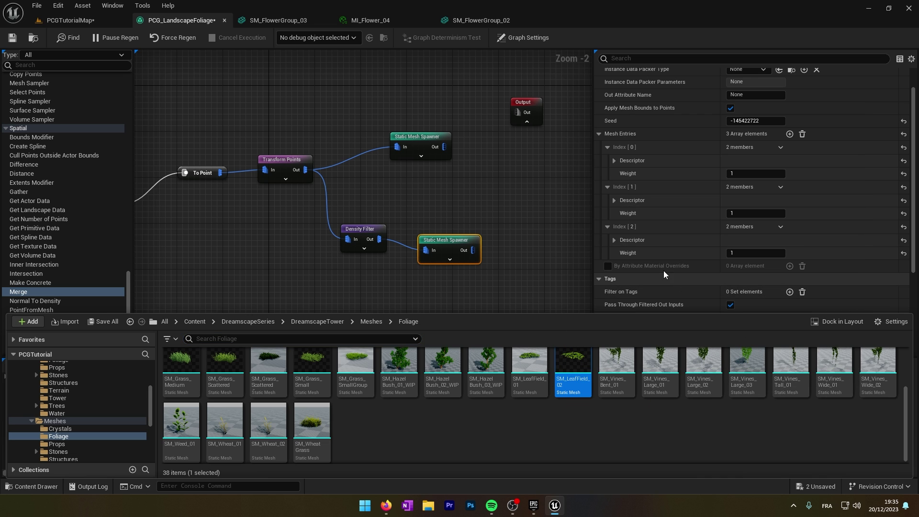
Assign SM_LeafField_02 as the static mesh in the descriptor of mesh entry Index 2
left_click(613, 240)
left_click(33, 487)
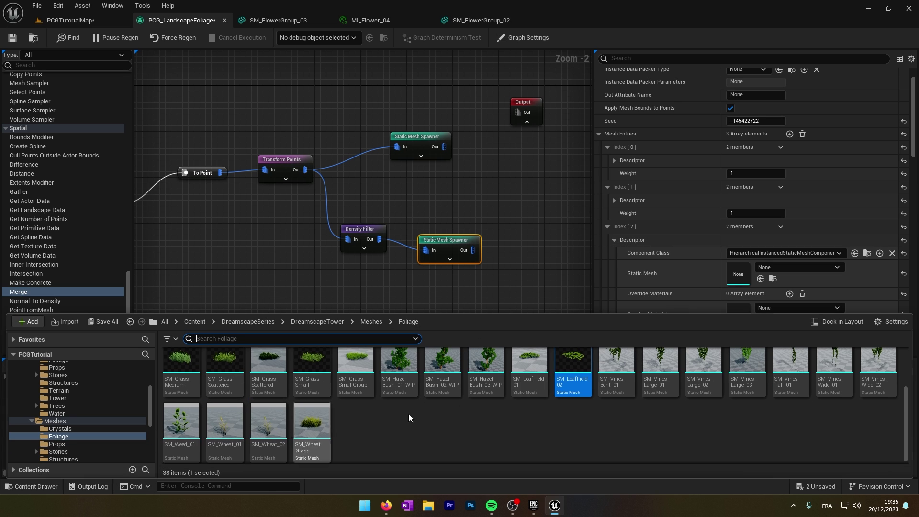
scroll(592, 383, "up", 2)
left_click_drag(574, 431, 750, 321)
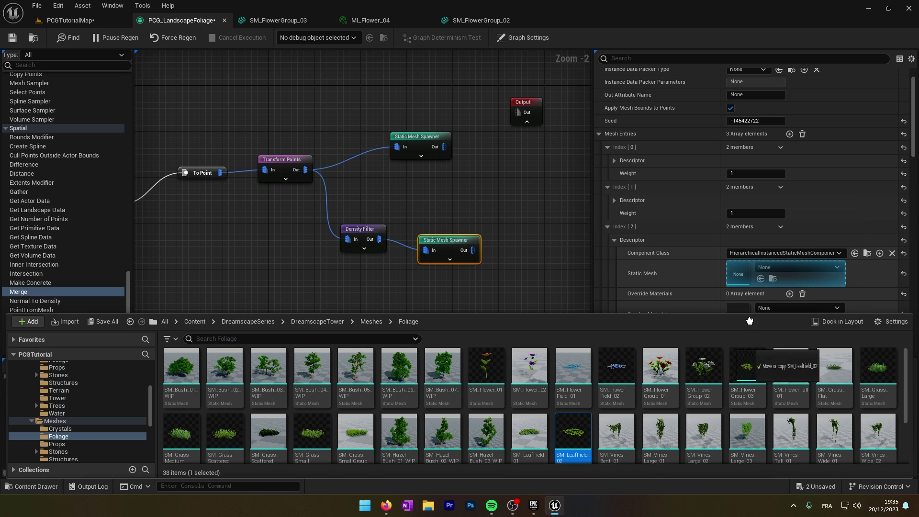
left_click_drag(741, 274, 741, 274)
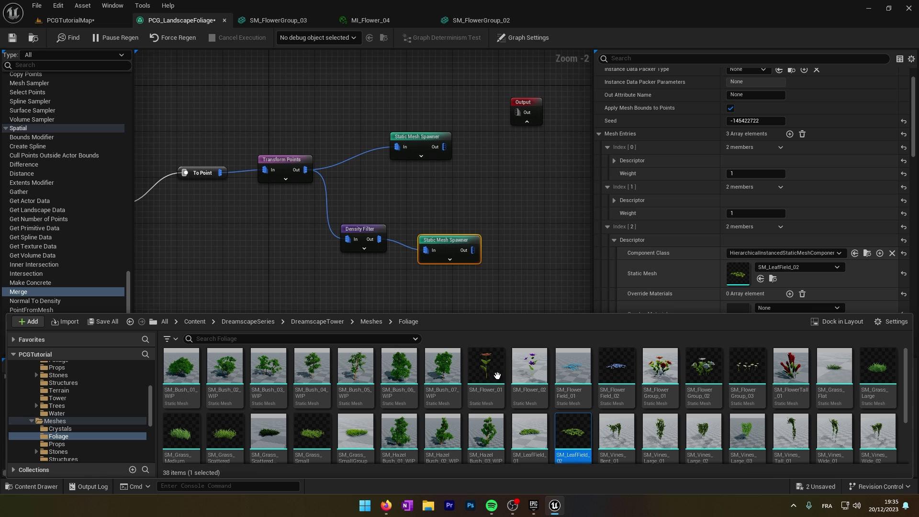
scroll(615, 225, "down", 2)
Add a fourth mesh entry to the density-filtered Static Mesh Spawner and assign SM_Flower_02 as its static mesh
left_click(607, 196)
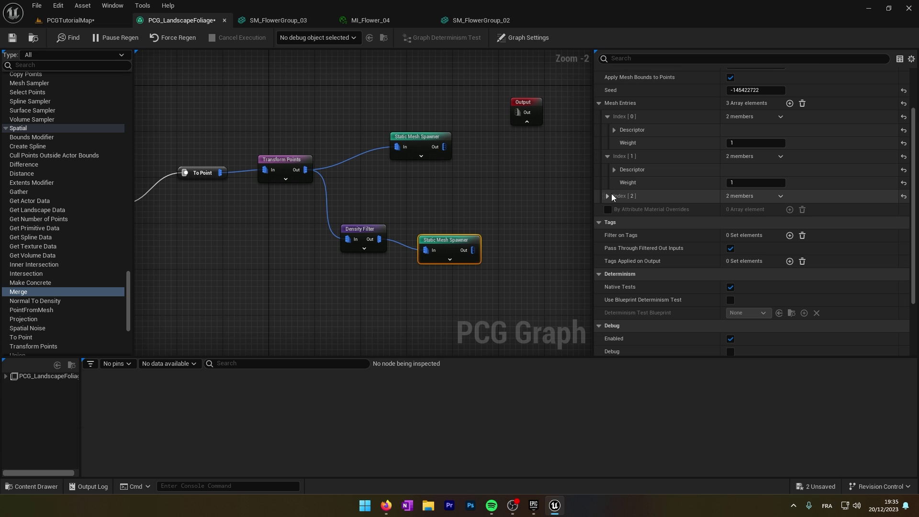
left_click(790, 103)
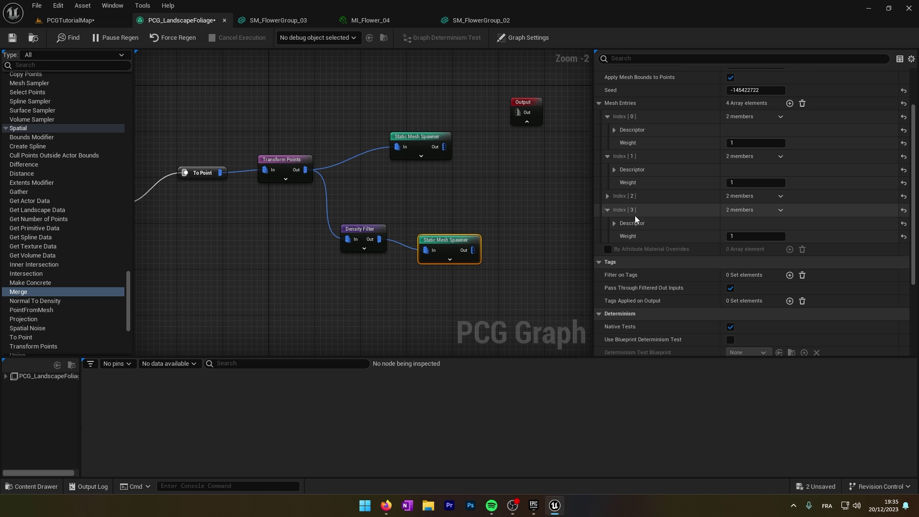
left_click(623, 210)
left_click(627, 226)
left_click(56, 487)
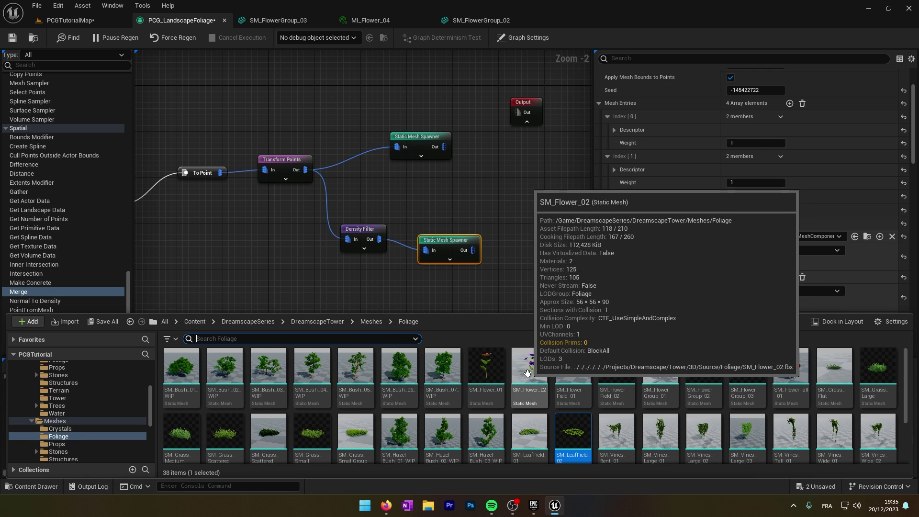
left_click_drag(537, 350, 736, 260)
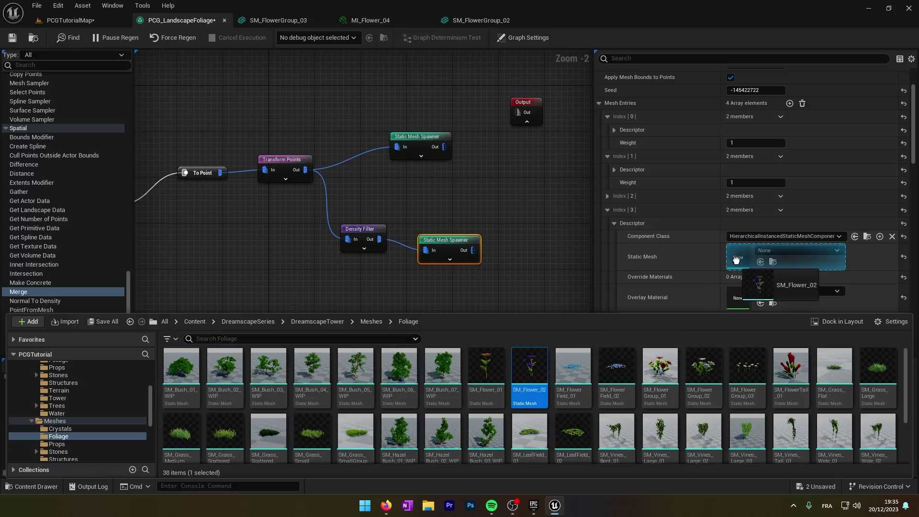
Save the foliage graph and playtest PCGTutorialMap to inspect the updated flower mix
left_click(14, 37)
left_click(63, 22)
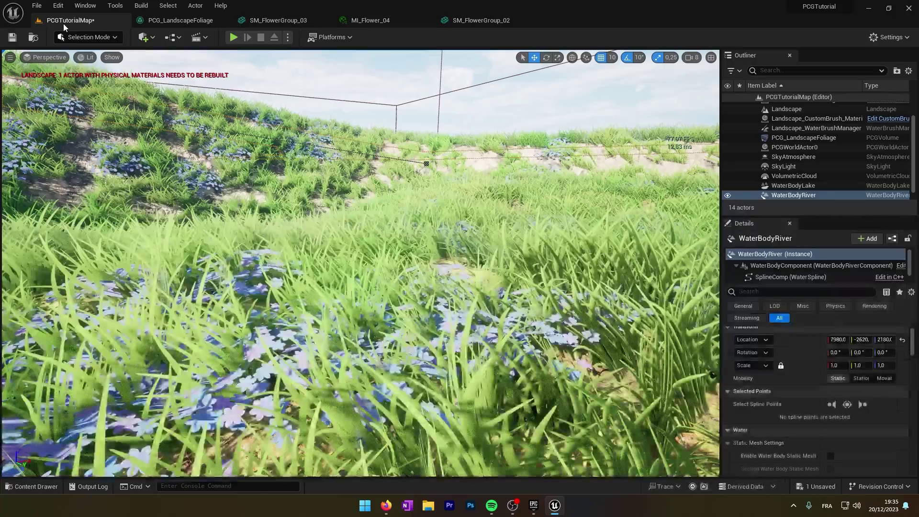
right_click_drag(360, 263, 335, 292)
key("e")
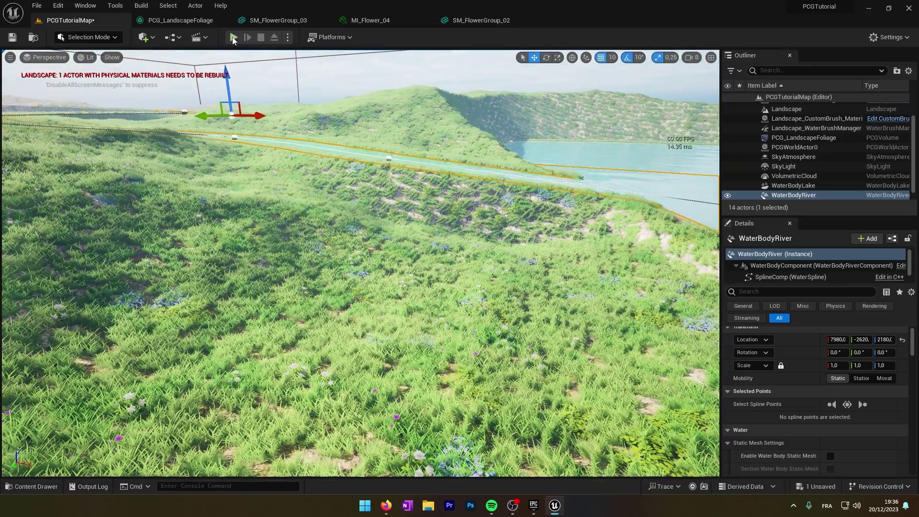
left_click(233, 36)
key("w")
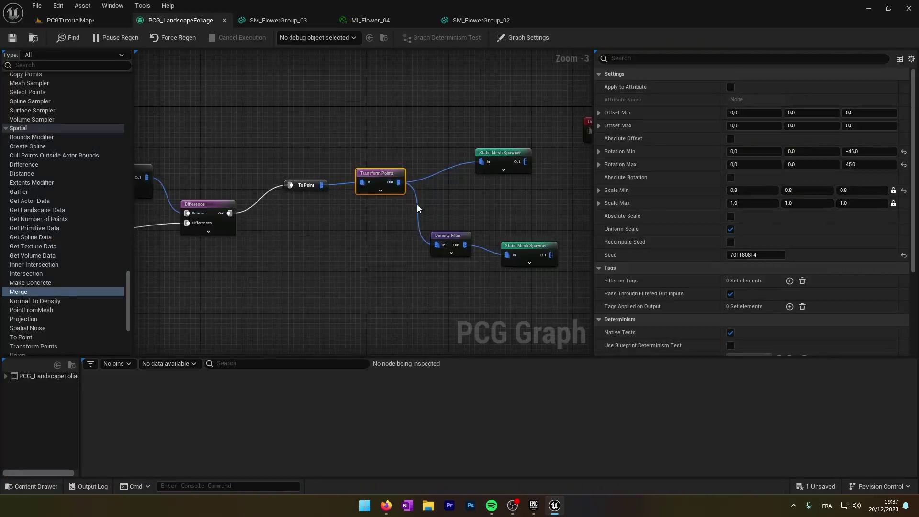
Disconnect the Density Filter from Transform Points and feed it from a duplicate Transform Points node wired to To Point
left_click(418, 207, "alt")
right_click_drag(419, 212, 417, 186)
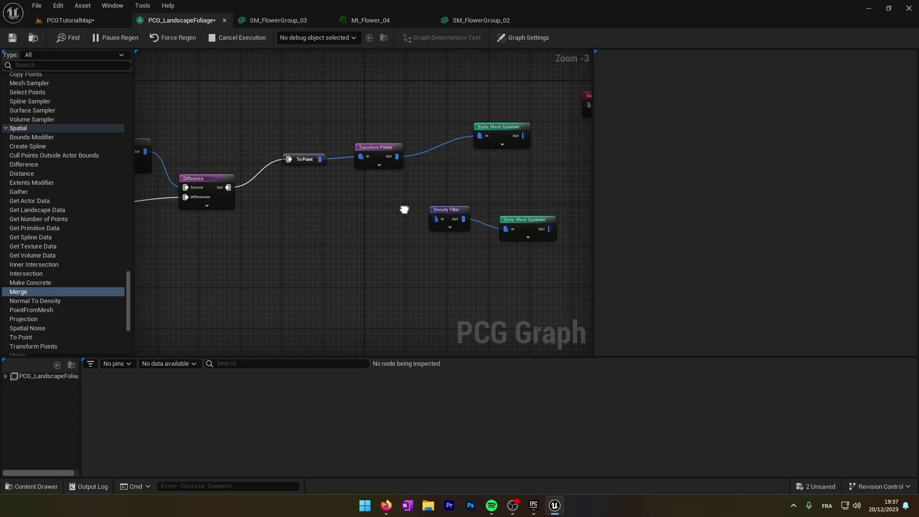
key("ctrl+d")
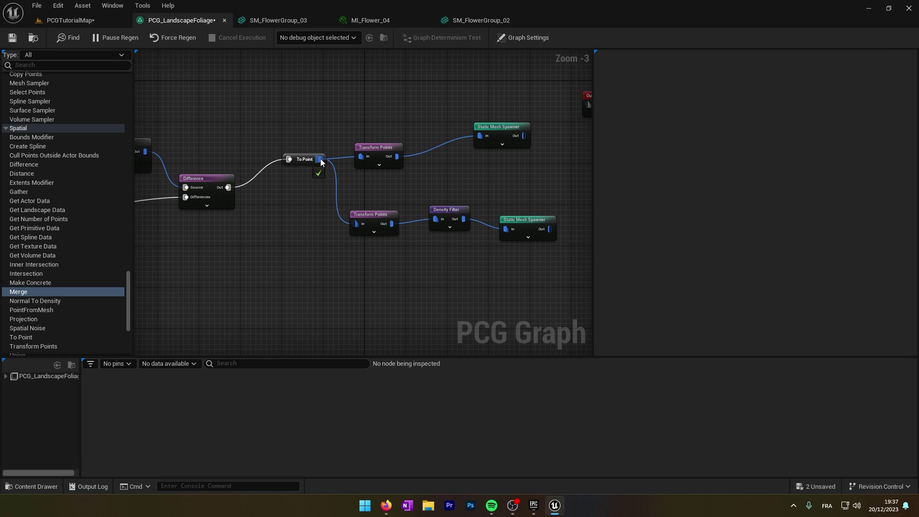
Set Scale Min to 1 and enter a new Scale Max on the grass branch's Transform Points node, and save the graph
left_click(379, 154)
left_click(761, 190)
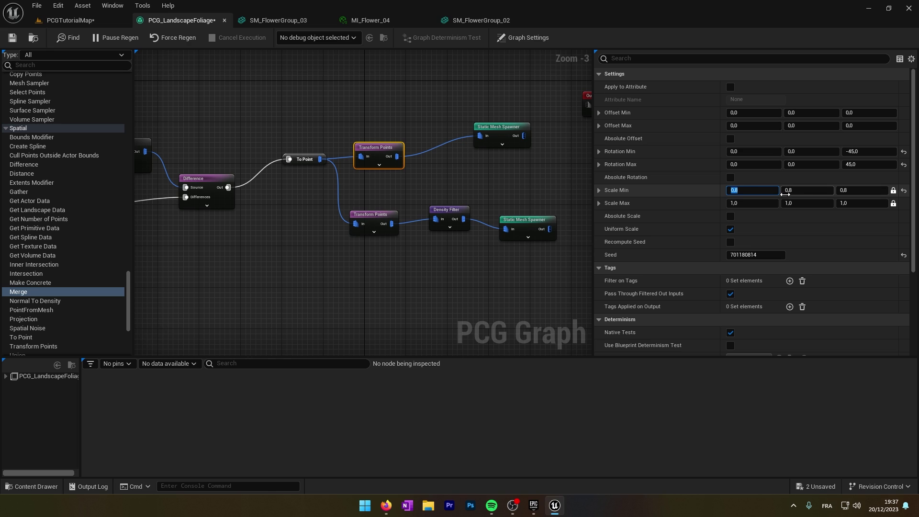
type("1")
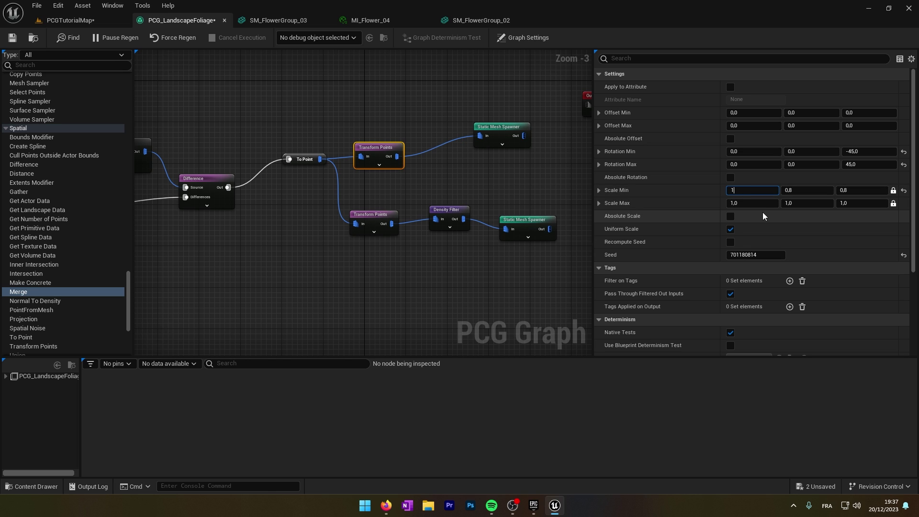
left_click(760, 203)
type("1,")
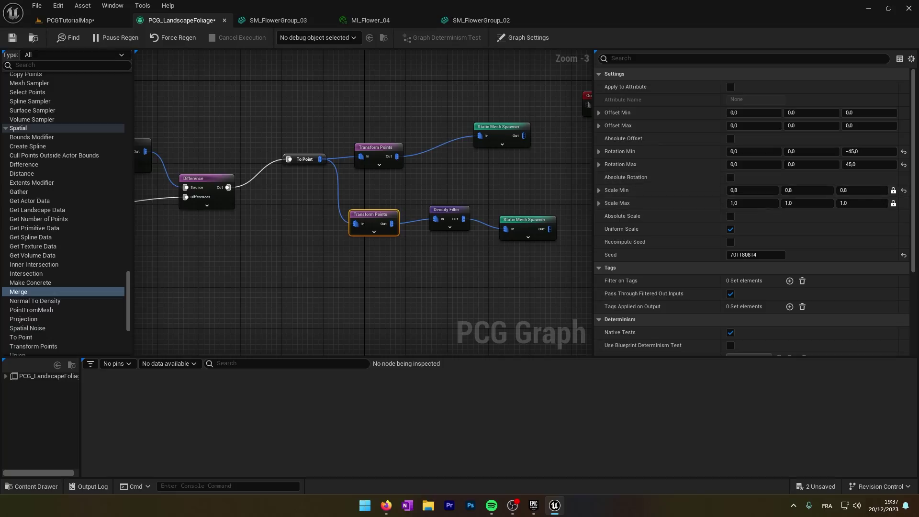
left_click(13, 38)
Playtest PCGTutorialMap and walk the character through the grass to examine the foliage at ground level
left_click(70, 20)
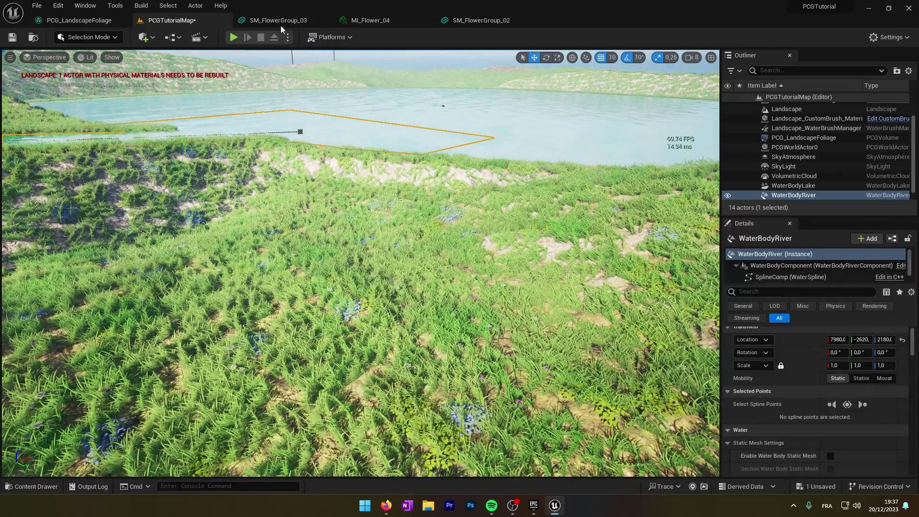
left_click(231, 40)
key("alt+p")
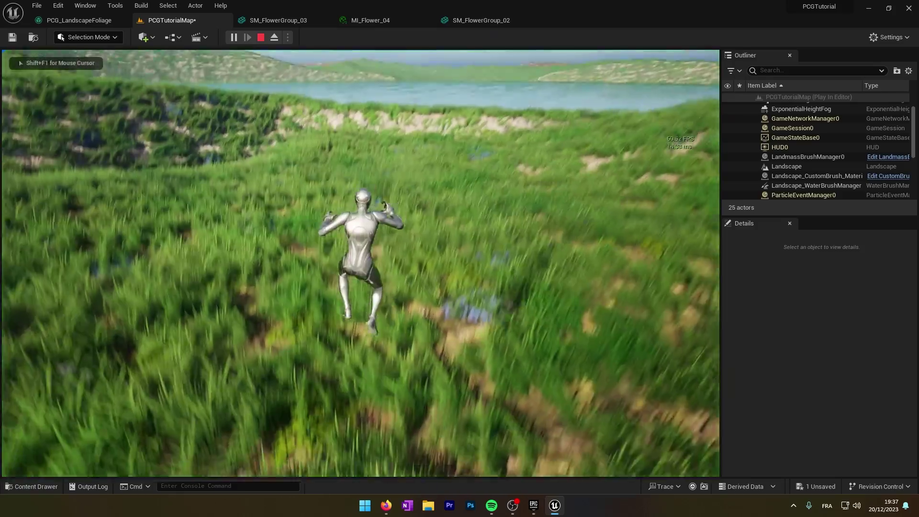
key("w")
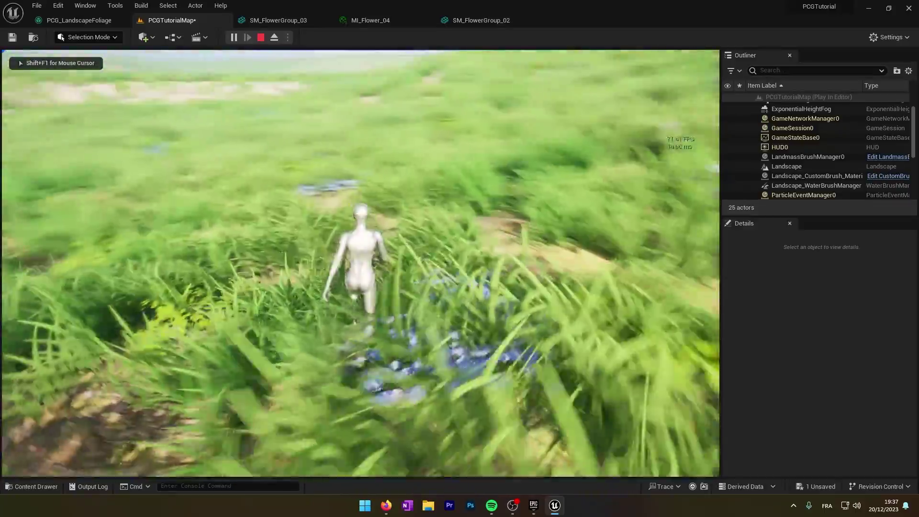
key("w")
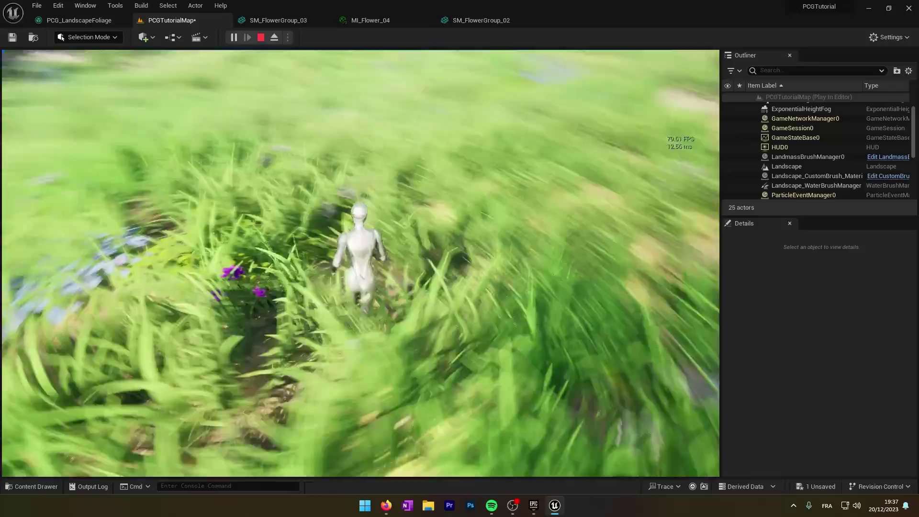
key("shift+F1")
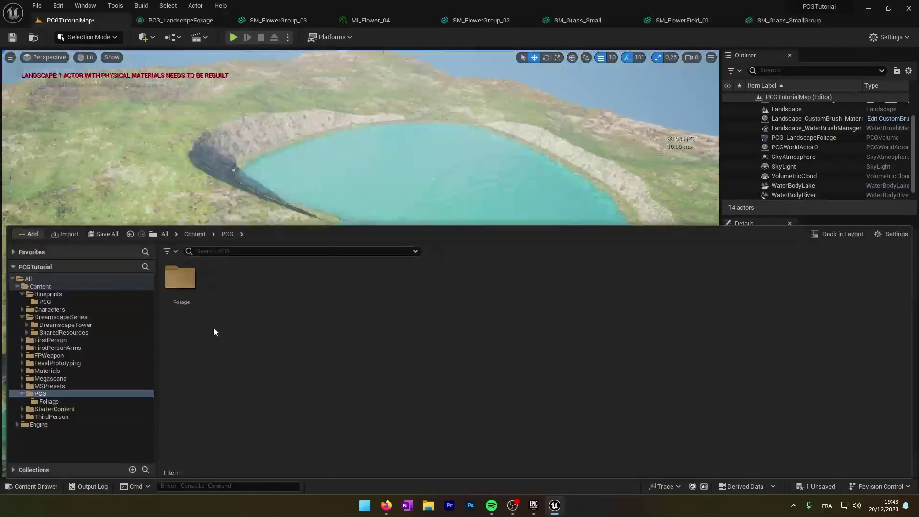
Create a folder named Tree inside the PCG content folder and open it
right_click(213, 327)
left_click(234, 119)
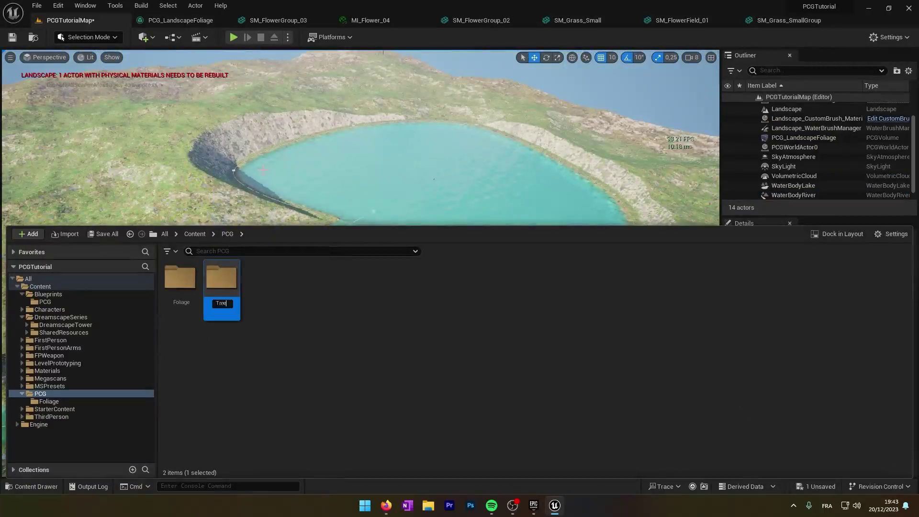
double_click(223, 268)
Create a PCG Graph asset named PCG_Tree in the Tree folder and open it for editing
right_click(225, 269)
left_click(256, 433)
left_click(388, 439)
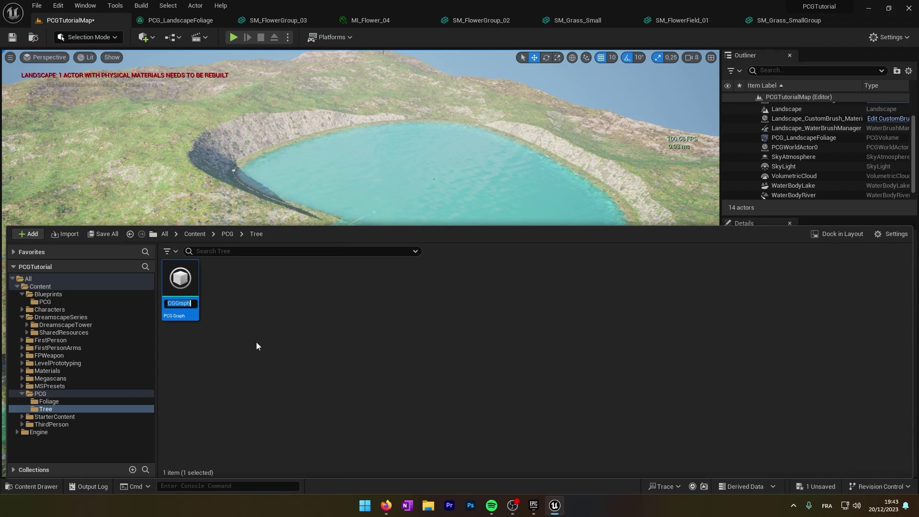
type("PCG_Tree")
key("Return")
double_click(191, 283)
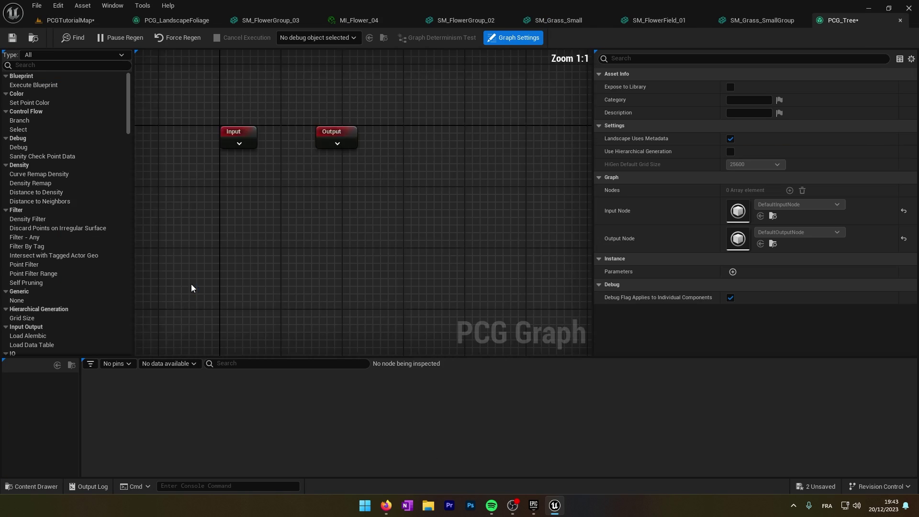
Move the Output node away from Input and add a Surface Sampler node fed by the Landscape pin
left_click(316, 211)
right_click_drag(412, 206, 340, 189)
left_click_drag(340, 189, 543, 188)
left_click_drag(282, 252, 349, 269)
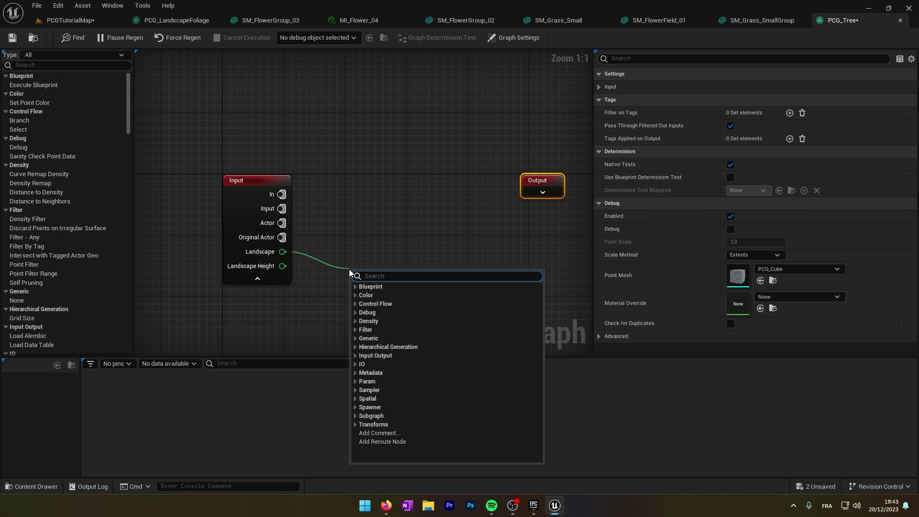
type("sur")
key("Return")
Add a Transform Points node connected to the Surface Sampler's output
right_click_drag(431, 271, 333, 247)
left_click_drag(332, 247, 382, 267)
type("tr")
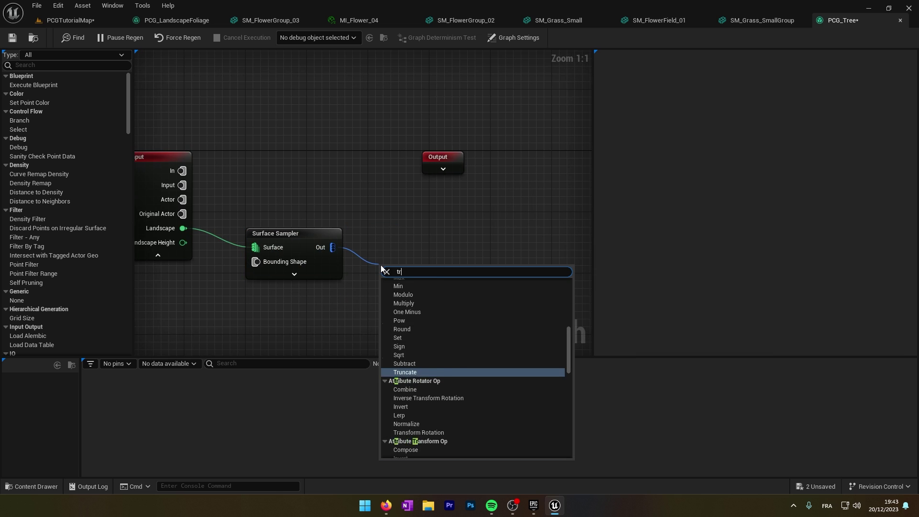
type("ansform point")
key("Return")
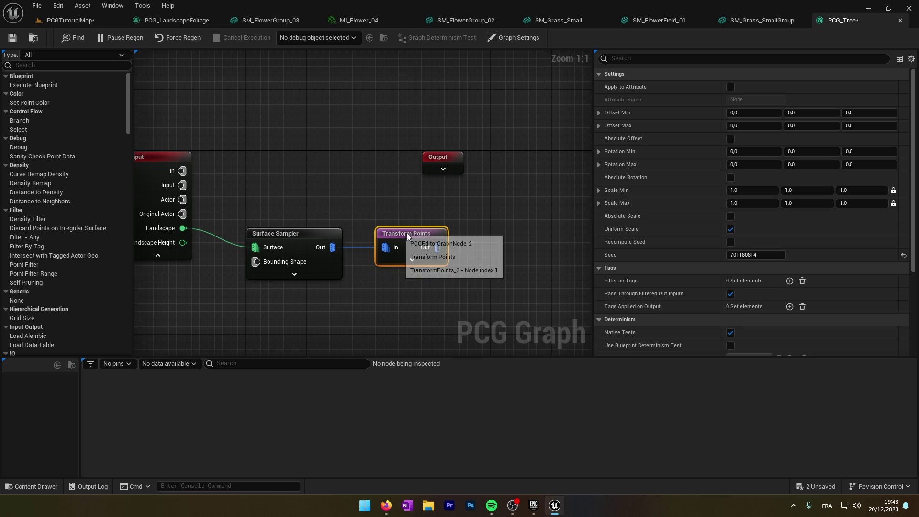
Add a Self Pruning filter node after Transform Points
right_click_drag(445, 250, 351, 248)
left_click_drag(351, 248, 380, 243)
left_click_drag(28, 283, 385, 238)
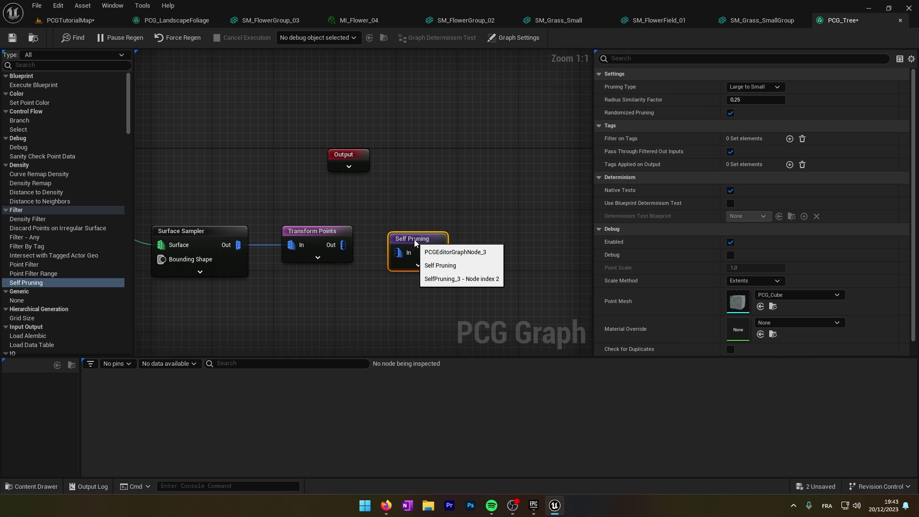
Add a Static Mesh Spawner node connected to the Self Pruning node's output
right_click_drag(489, 239, 385, 242)
left_click_drag(342, 250, 395, 246)
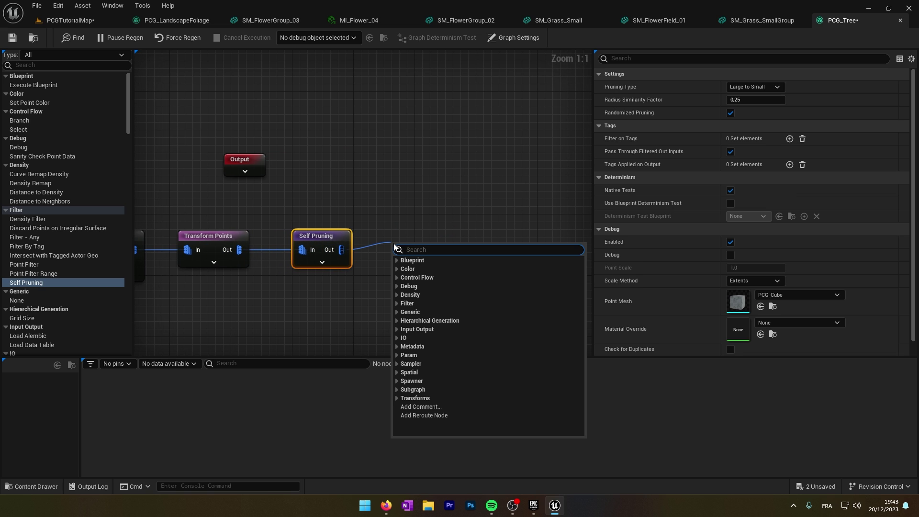
type("surfa")
key("BackSpace")
key("BackSpace")
key("BackSpace")
key("BackSpace")
key("BackSpace")
type("stat")
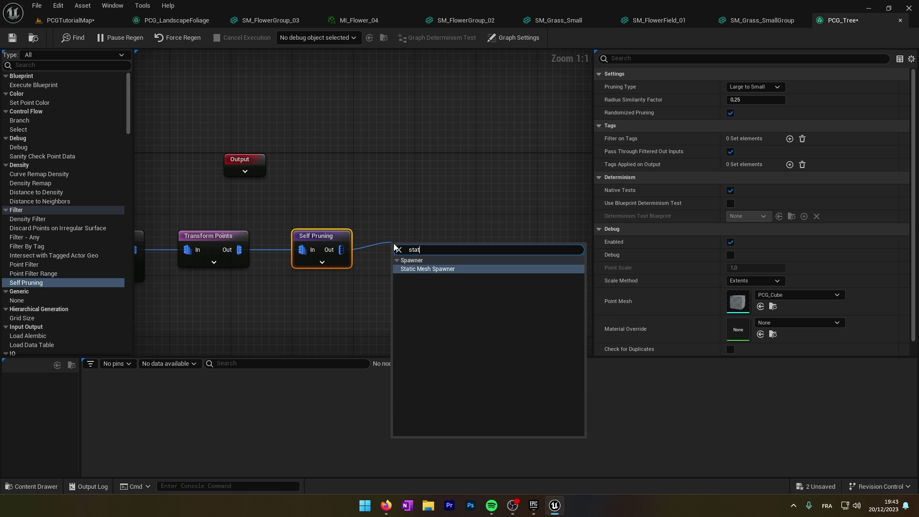
key("Return")
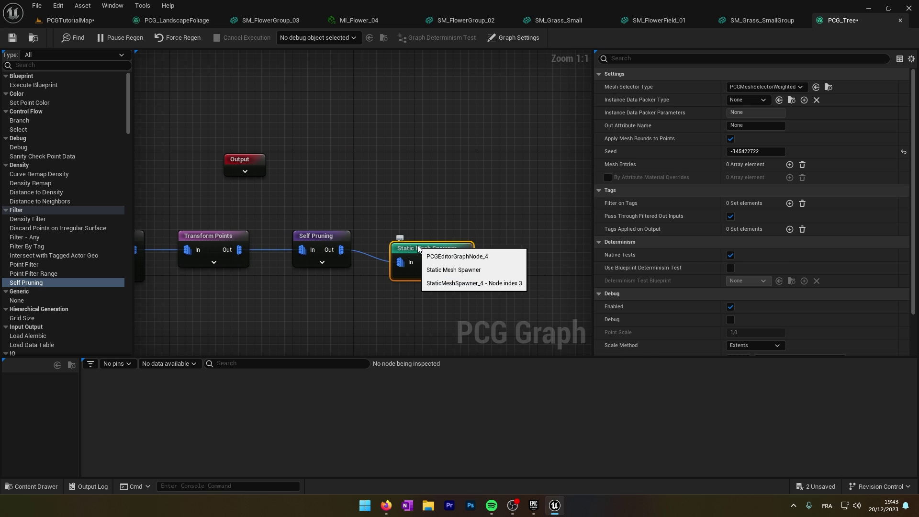
Add a mesh entry to the Static Mesh Spawner and assign SM_Tree_D_01_WIP from the Trees folder as its static mesh
left_click(790, 165)
left_click(607, 178)
key("ctrl+space")
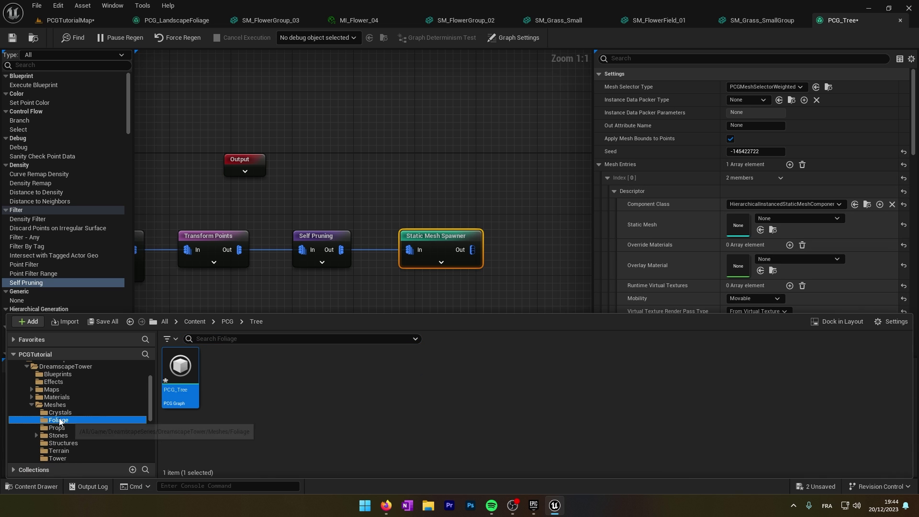
scroll(59, 426, "down", 2)
left_click(56, 435)
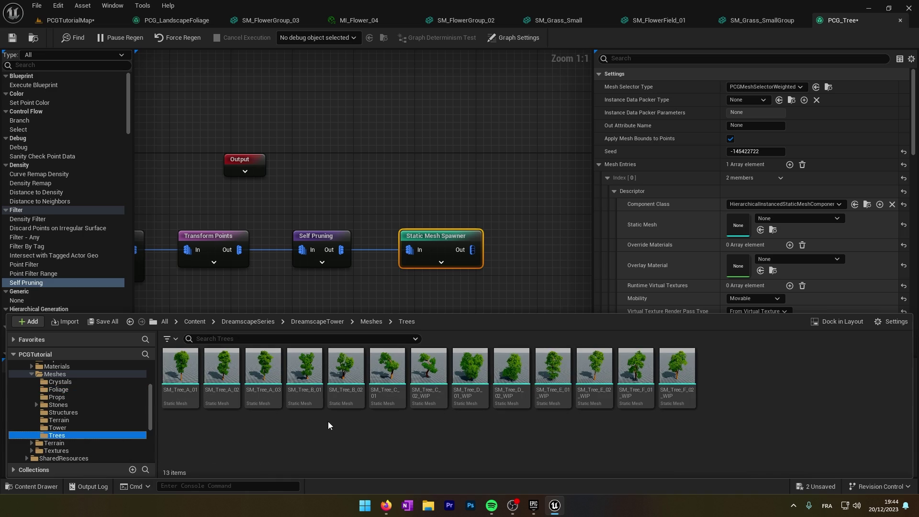
left_click_drag(470, 367, 738, 225)
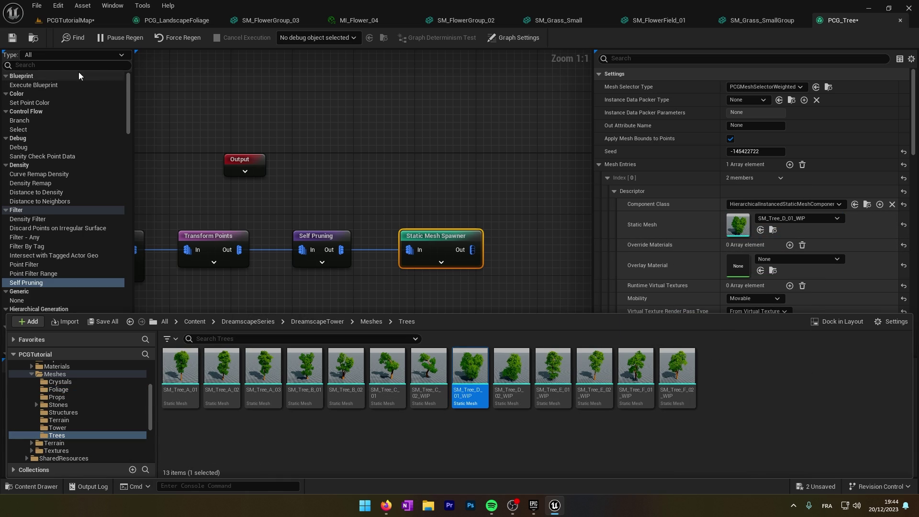
Save the PCG_Tree graph and the PCGTutorialMap level
left_click(12, 37)
right_click_drag(158, 99, 373, 109)
scroll(263, 109, "down", 1)
left_click(71, 20)
key("ctrl+s")
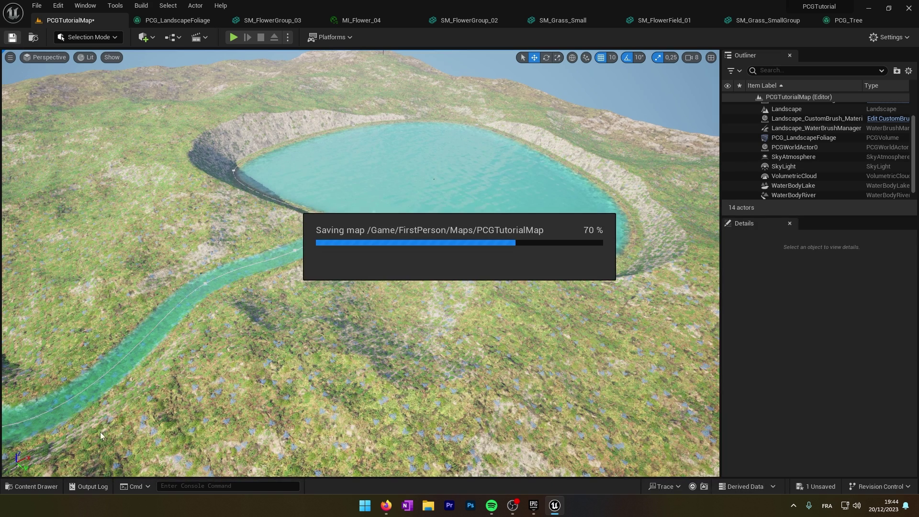
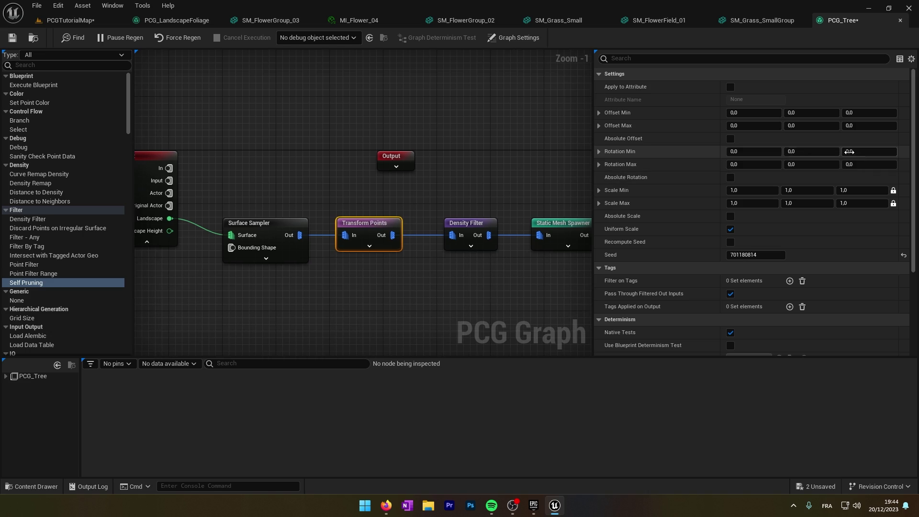
Set the Transform Points node's maximum Z rotation to 360, Scale Min to 0.8 and Scale Max to 1.2
type("0")
key("Return")
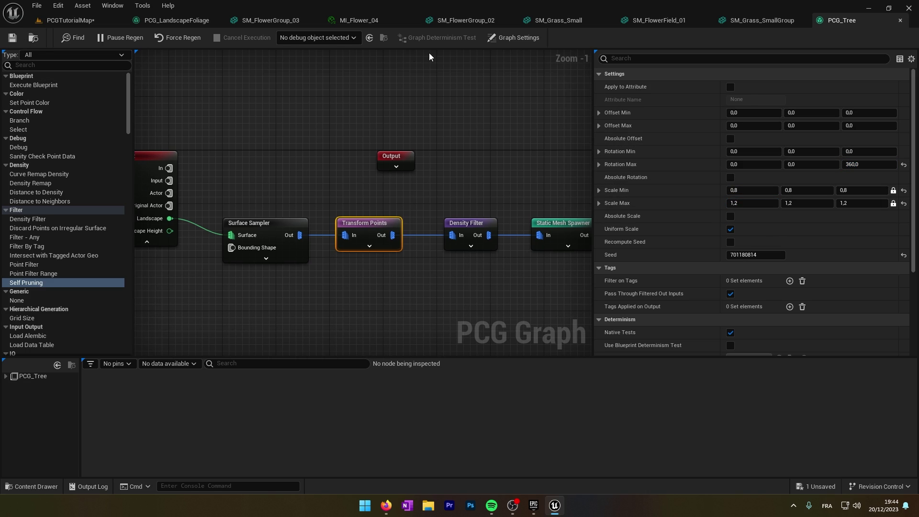
Enlarge the PCG_Tree volume's scale in PCGTutorialMap to spread the trees, and open the Tree content folder
left_click(72, 22)
right_click_drag(356, 187, 354, 211)
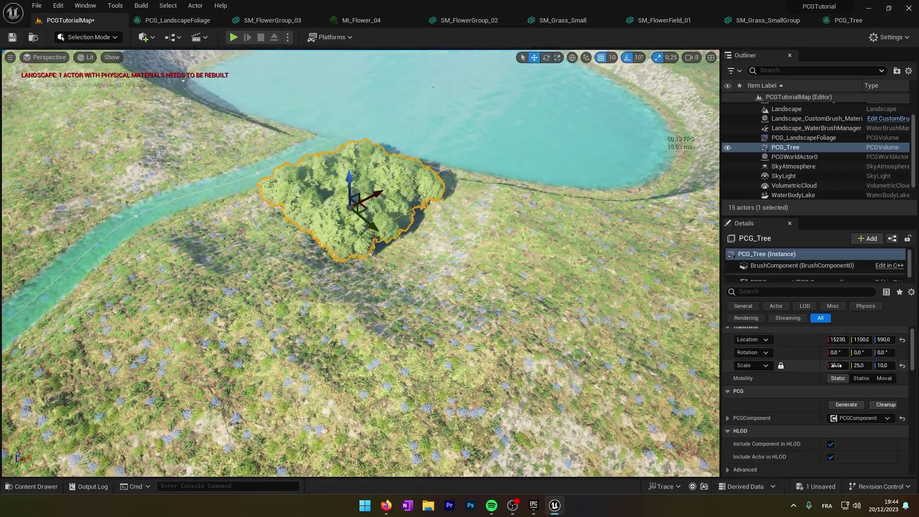
key("Return")
right_click_drag(327, 274, 306, 259)
left_click(31, 487)
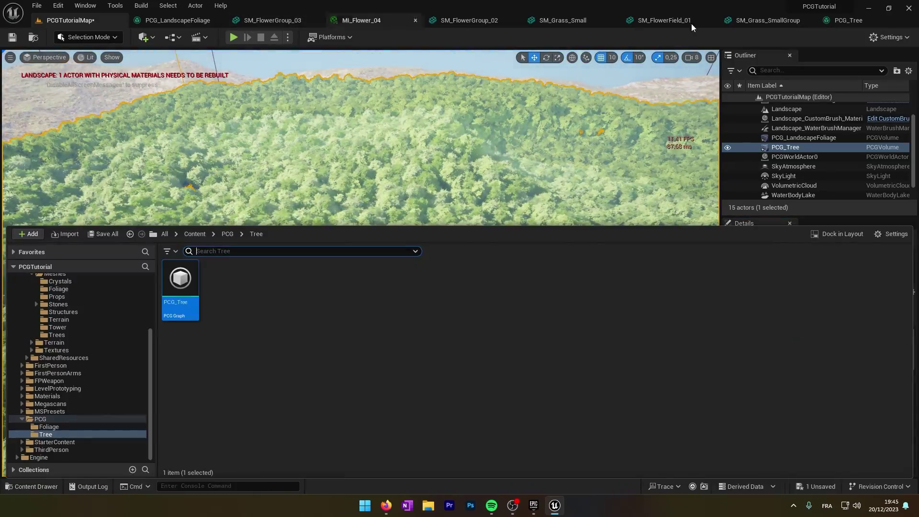
Set the Density Filter in PCG_Tree to a Lower Bound of 0.244 and an Upper Bound of 0.384, and save the graph
left_click(837, 20)
left_click(502, 201)
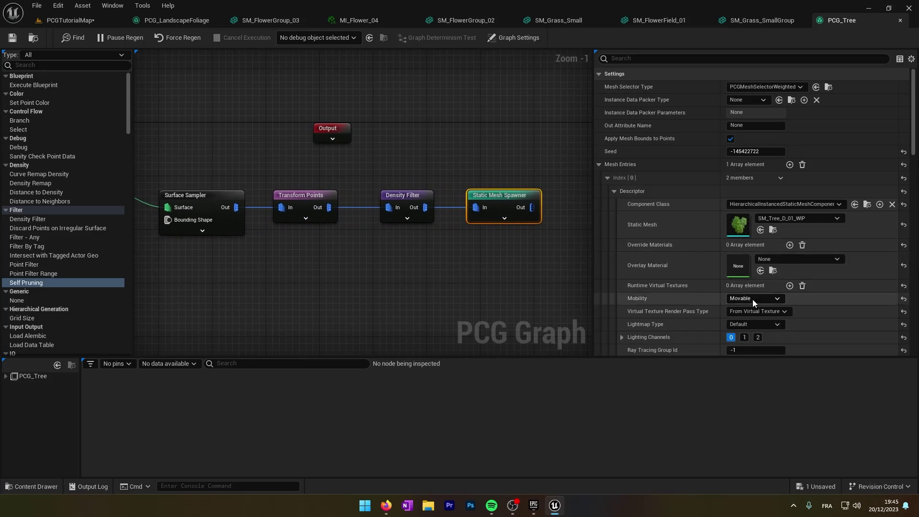
left_click(410, 198)
left_click_drag(751, 87, 736, 88)
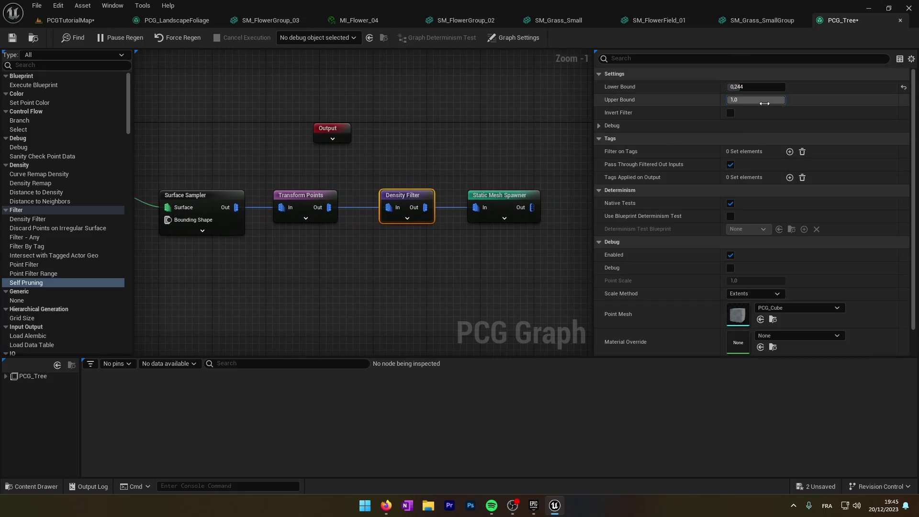
left_click(12, 38)
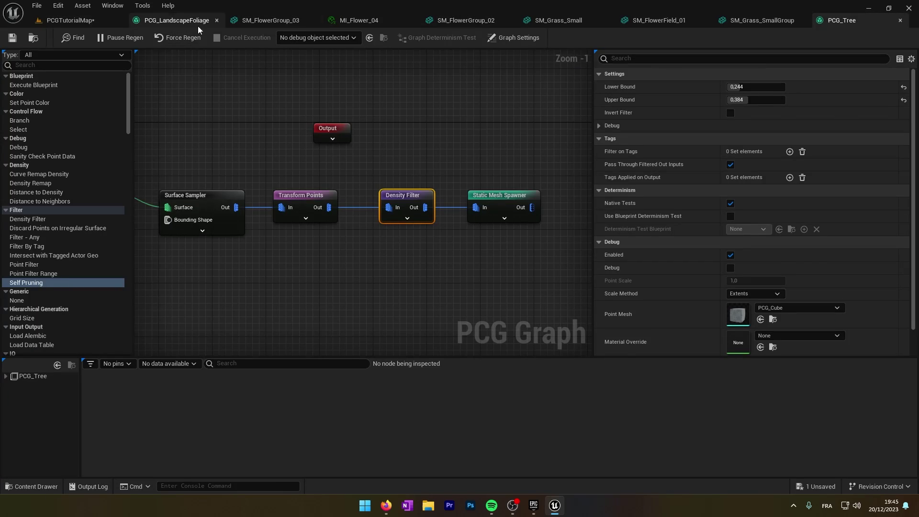
Copy the Get Actor Data (Water Body Lake) and Difference nodes from PCG_LandscapeFoliage into PCG_Tree
left_click(198, 23)
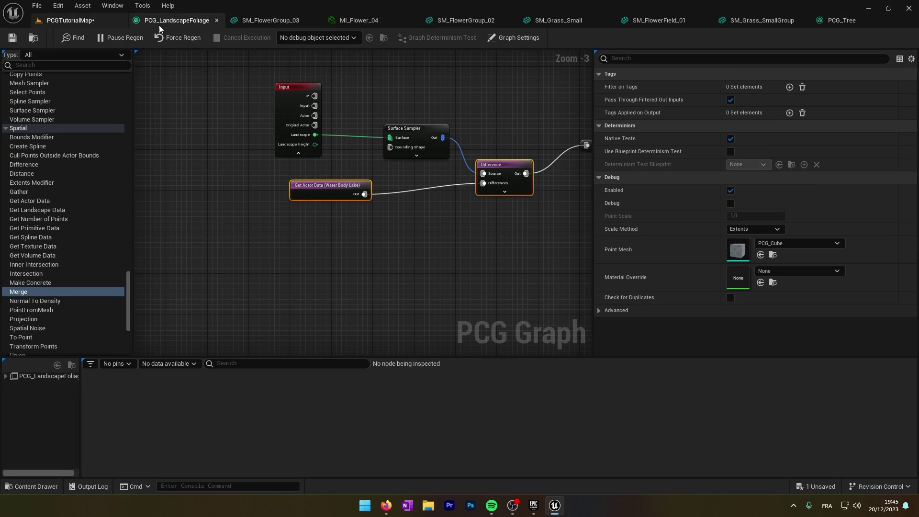
left_click(842, 20)
key("ctrl+v")
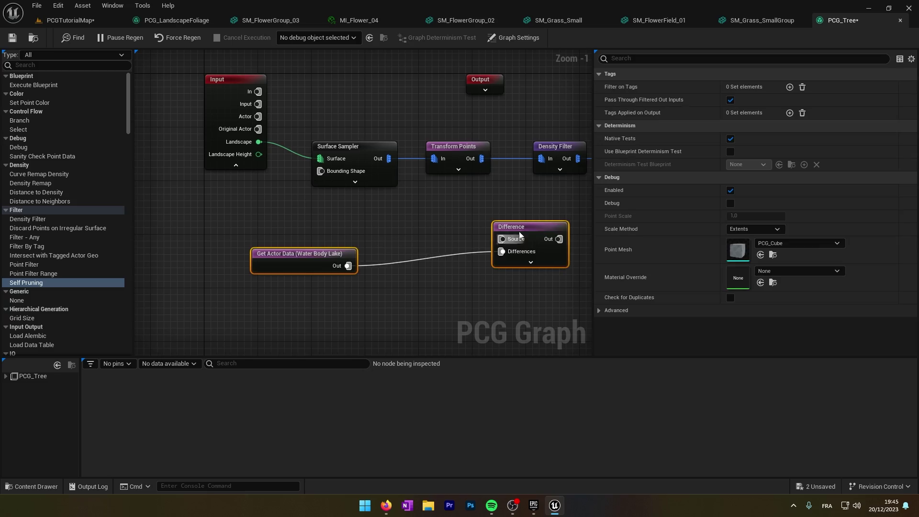
Route Transform Points through the Difference node to the Density Filter, remove their direct link, and check the lake in PCGTutorialMap
right_click_drag(534, 220, 387, 197)
left_click_drag(345, 164, 333, 221)
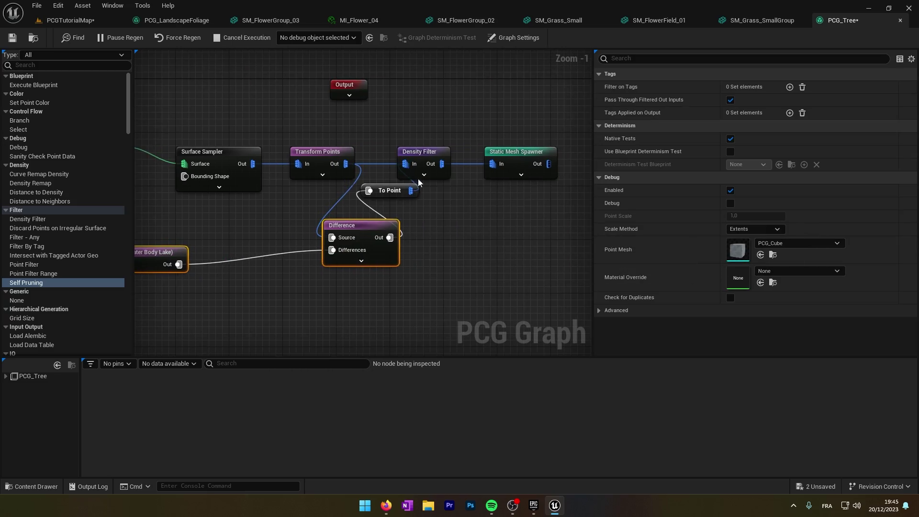
right_click_drag(418, 183, 418, 196)
left_click(377, 179, "alt")
right_click_drag(424, 125, 386, 126)
left_click(62, 20)
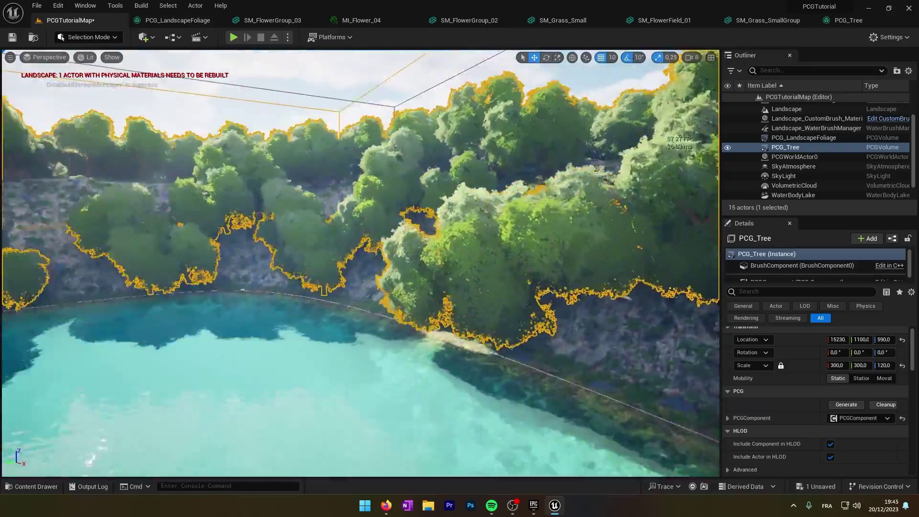
right_click_drag(361, 264, 158, 268)
mouse_move(359, 113)
right_mouse_down()
mouse_move(335, 119)
mouse_move(359, 113)
right_mouse_up()
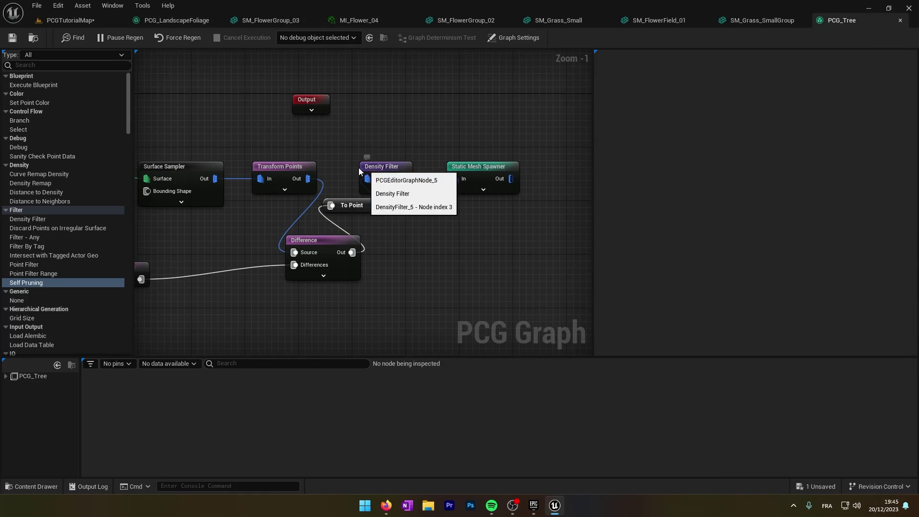
Enable Absolute Rotation on the Transform Points node, save PCG_Tree, and inspect the trees in the level
left_click(282, 168)
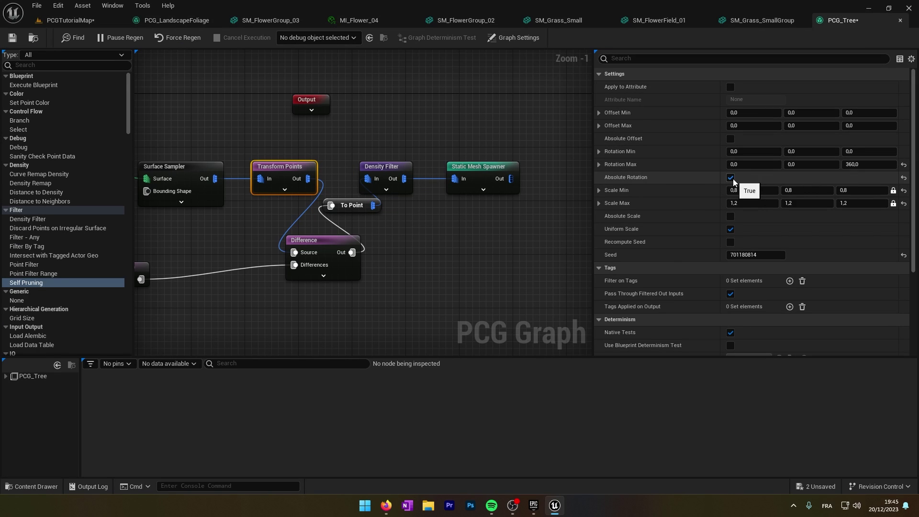
left_click(9, 40)
left_click(76, 21)
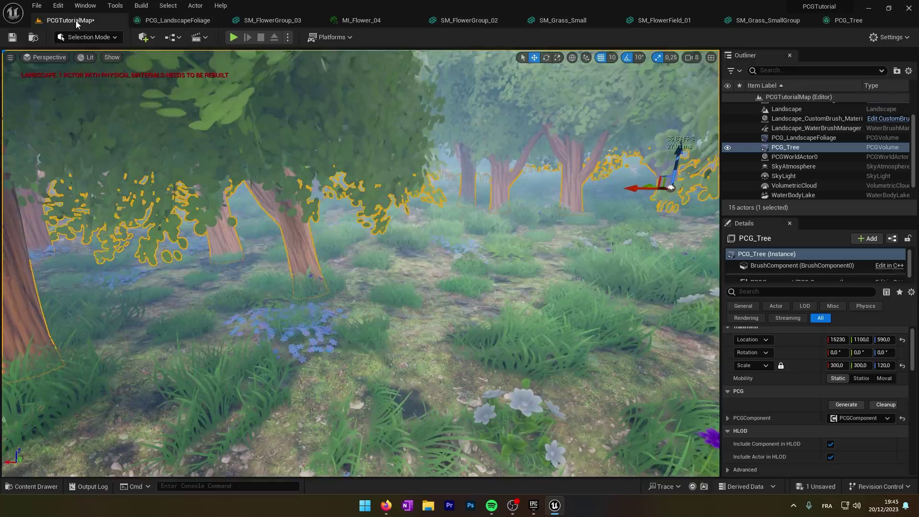
right_click_drag(388, 177, 187, 329)
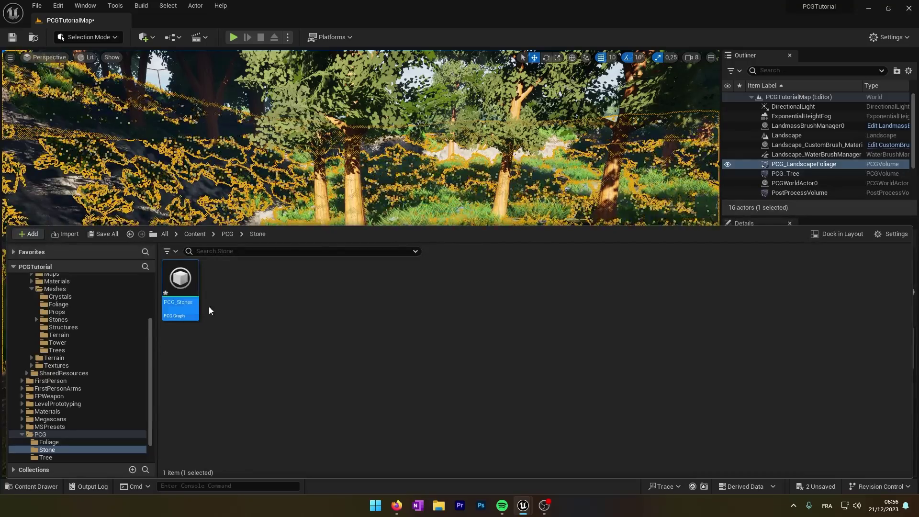
Open the PCG_Stones graph and copy the node network from PCG_Tree into it
double_click(181, 299)
left_click(61, 20)
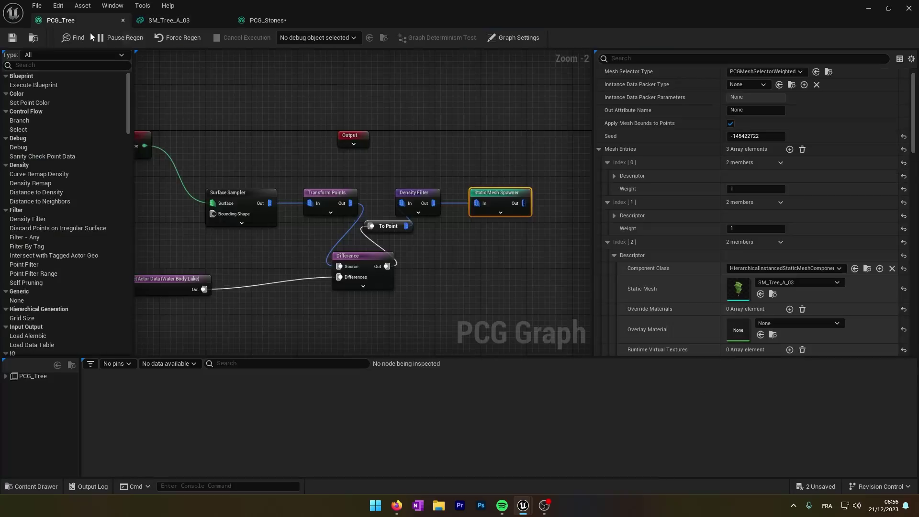
left_click_drag(438, 273, 438, 274)
left_click(267, 20)
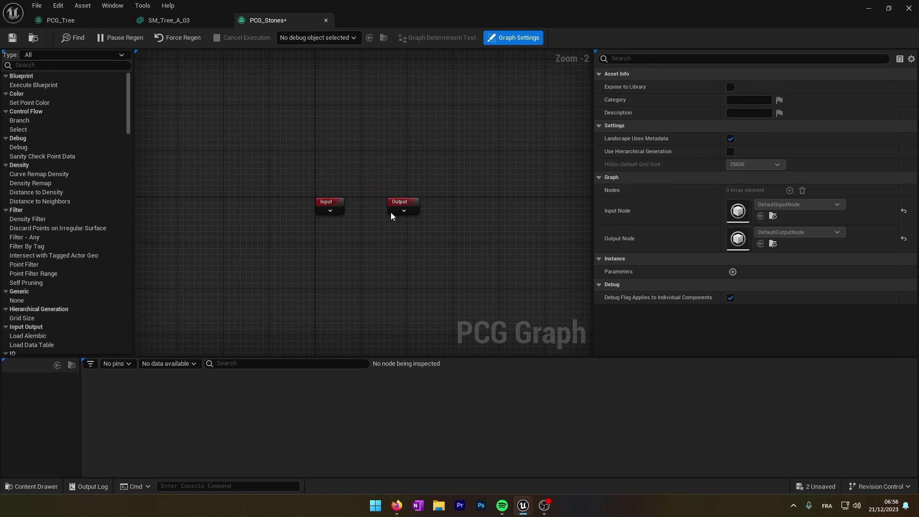
key("ctrl+v")
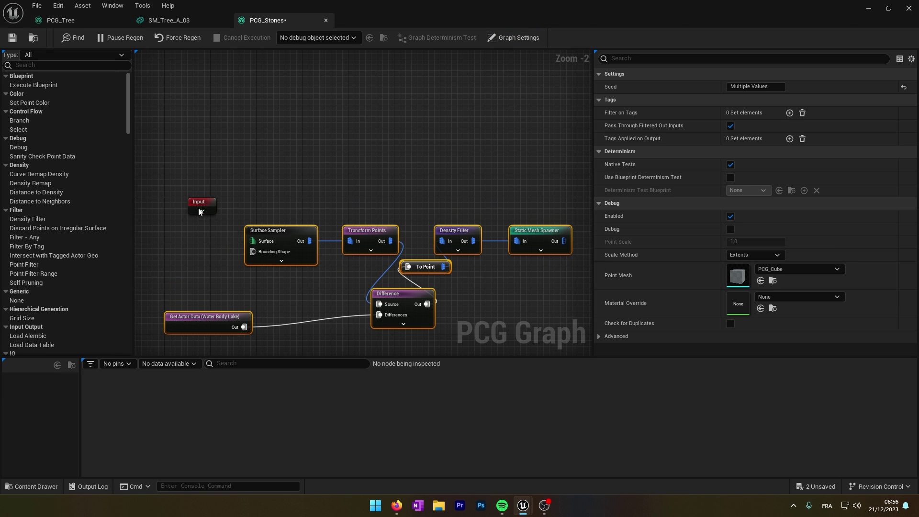
Expand the Input node in PCG_Stones and connect its Landscape output to the Surface Sampler's Surface input
left_click(202, 210)
left_click(254, 197)
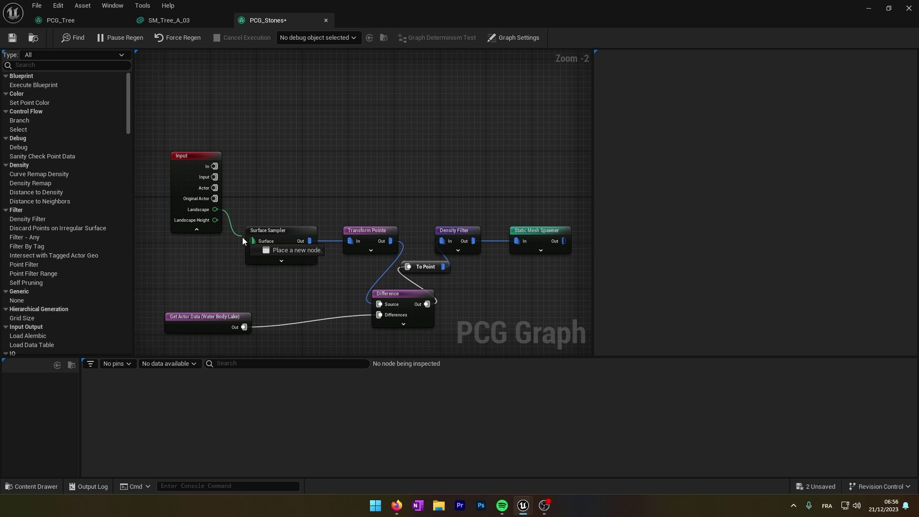
scroll(376, 188, "down", 2)
right_click_drag(376, 188, 514, 195)
scroll(379, 212, "up", 2)
Set the PCG_Stones Density Filter to a Lower Bound of 0.116 and an Upper Bound of 0.176
left_click(379, 211)
left_click(273, 230)
left_click(428, 215)
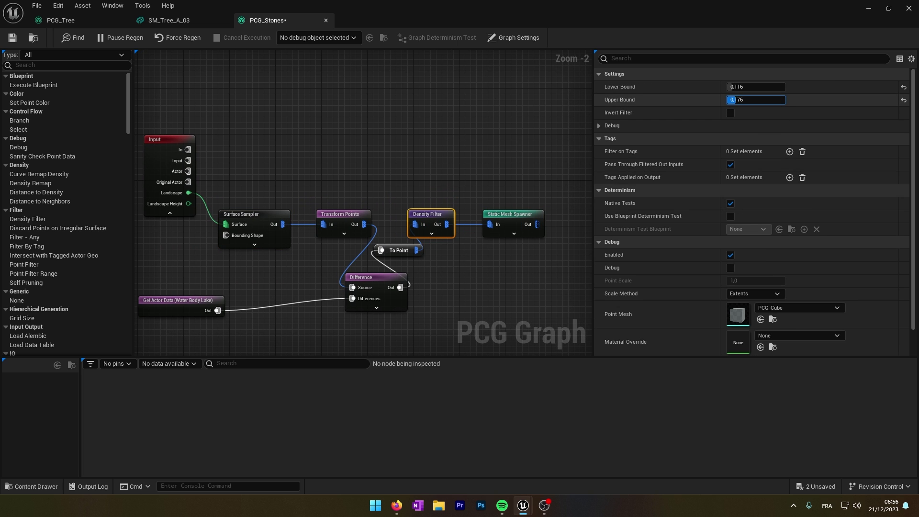
Assign SM_RockMedium_01 from the Stones folder as the static mesh of the Static Mesh Spawner's first mesh entry
left_click(509, 221)
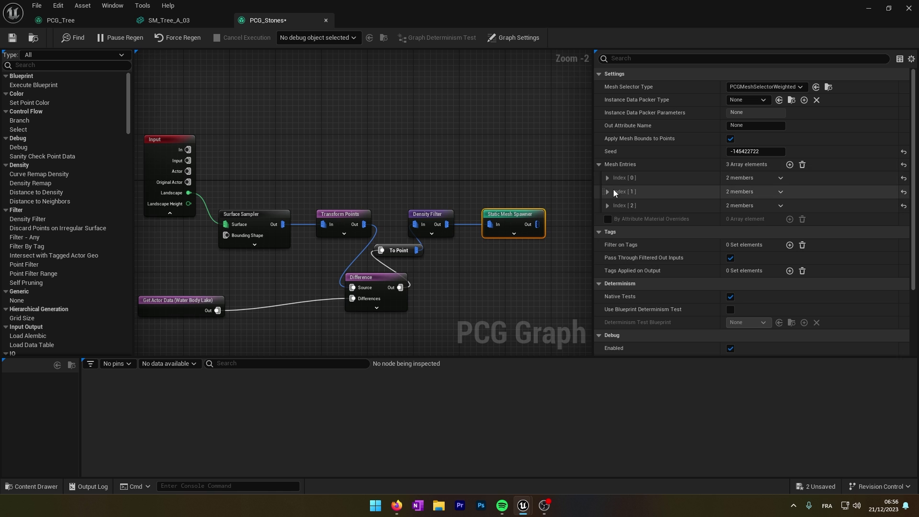
left_click(31, 487)
left_click(615, 191)
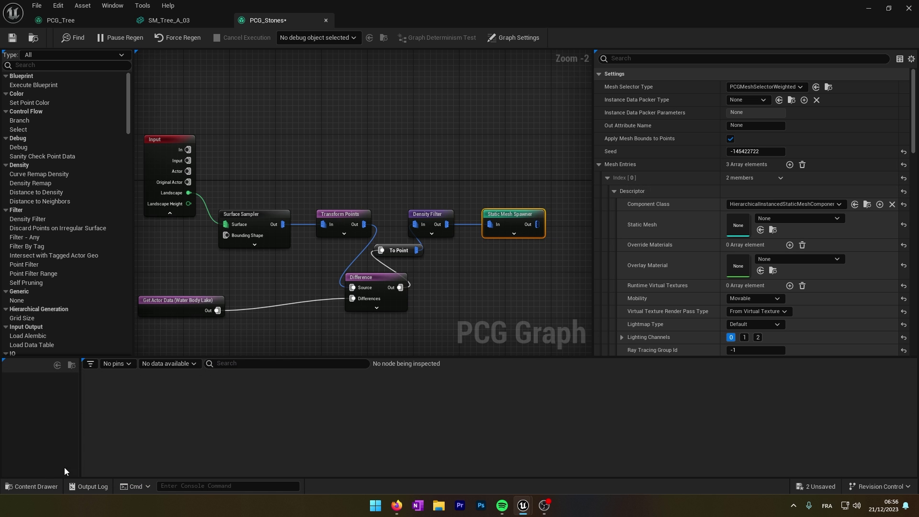
left_click(31, 486)
left_click(58, 408)
double_click(181, 366)
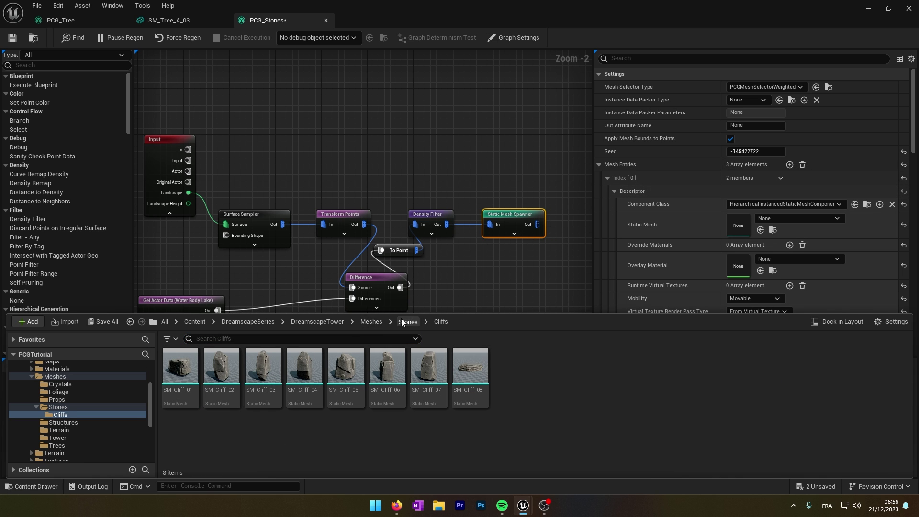
left_click(408, 322)
left_click_drag(429, 367, 736, 238)
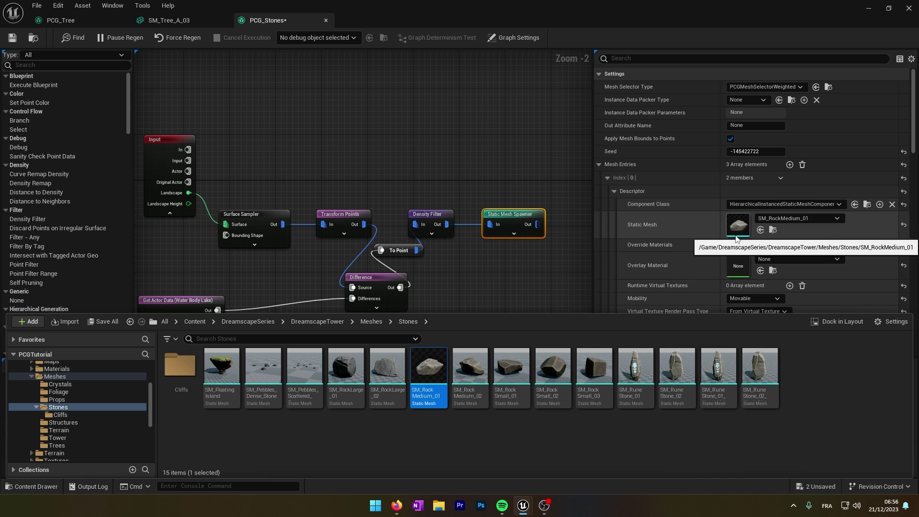
Assign SM_RockMedium_02 as the static mesh of the second mesh entry
left_click(615, 191)
left_click(609, 217)
left_click(614, 231)
left_click(30, 487)
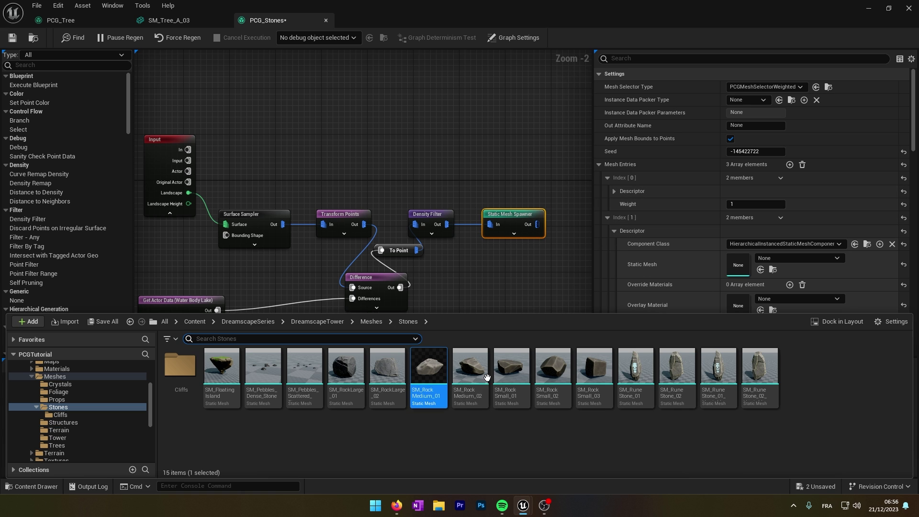
left_click_drag(487, 377, 738, 264)
left_click(614, 231)
Expand the third mesh entry's descriptor and open the project content for choosing its mesh
left_click(608, 257)
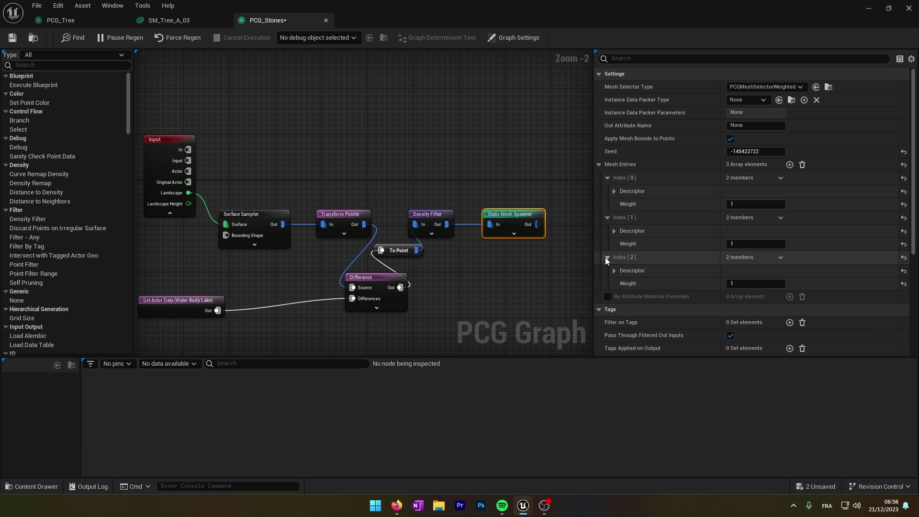
left_click(614, 270)
left_click(35, 484)
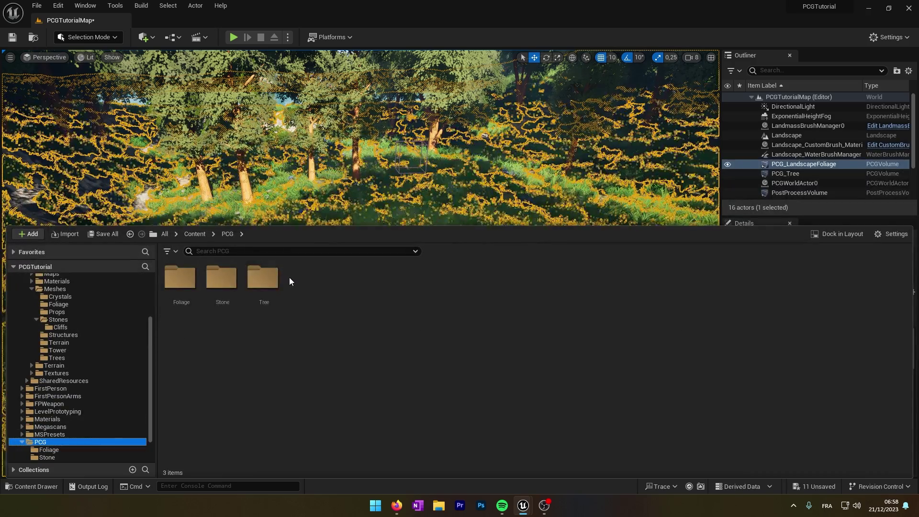
Place the PCG_Stones graph from the Stone folder in the level and scale its volume to 300, 300, 120
double_click(221, 278)
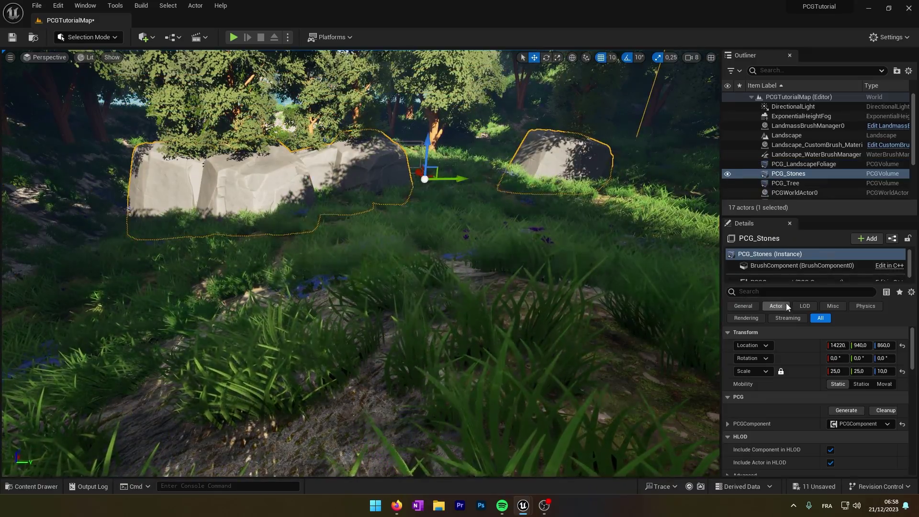
left_click(836, 371)
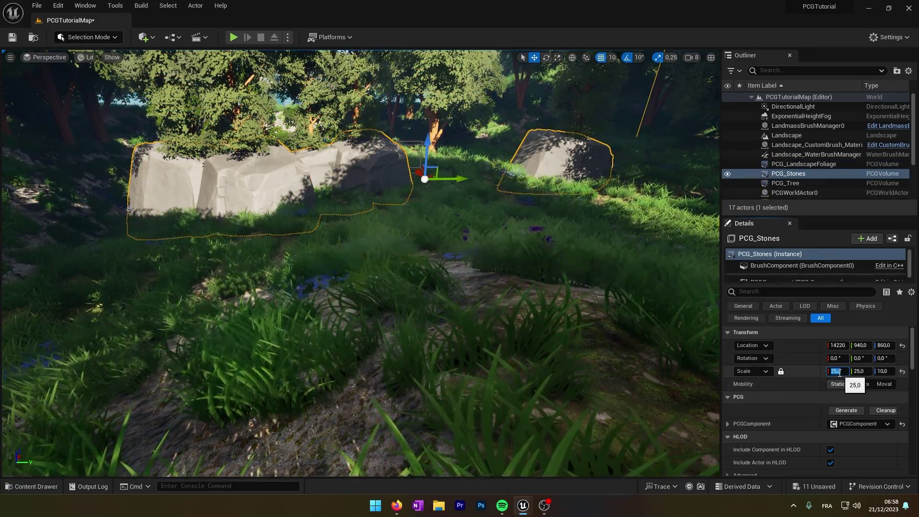
type("300")
key("Return")
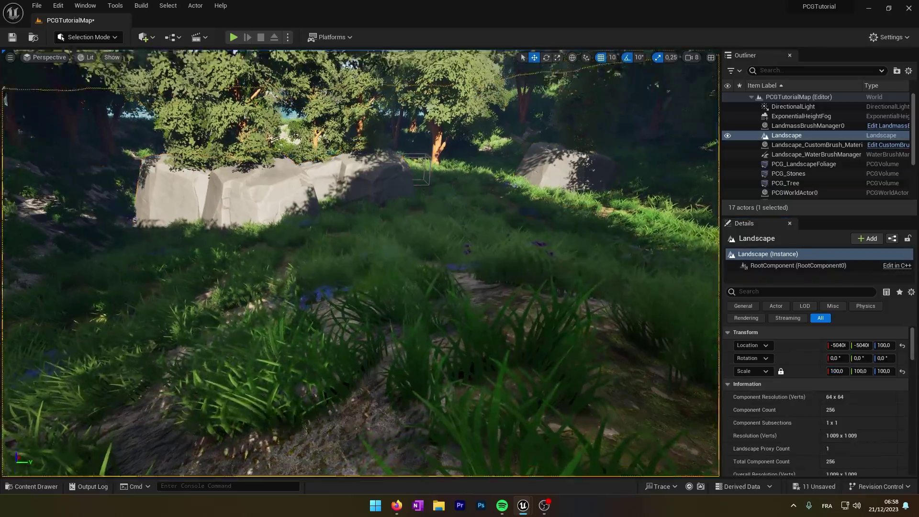
Inspect the scattered stones around the level and check the Surface Sampler settings in the PCG_Stones graph
right_click_drag(360, 263, 134, 282)
left_click(363, 318)
right_click_drag(363, 318, 315, 318)
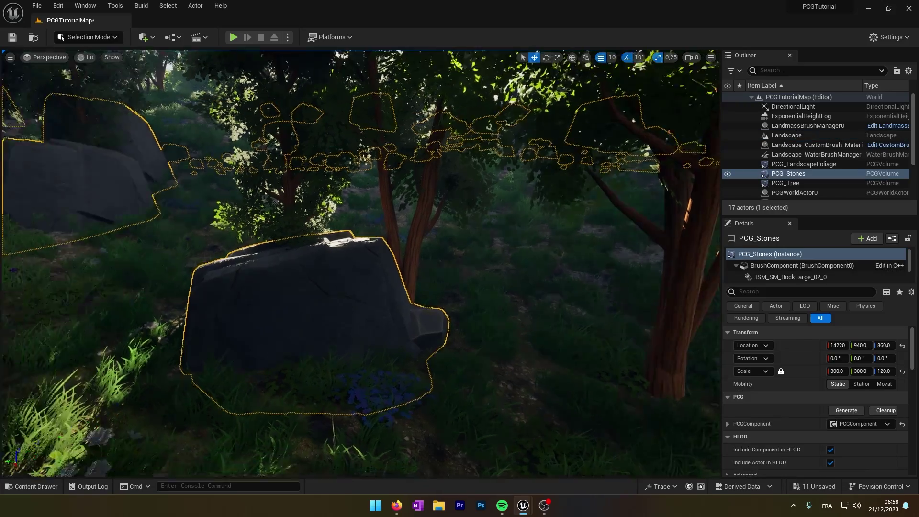
left_click(574, 455)
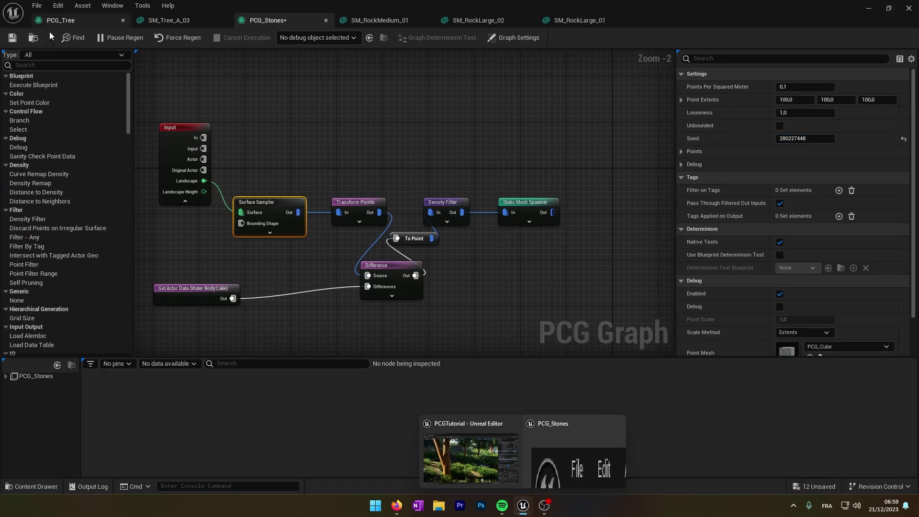
left_click(869, 8)
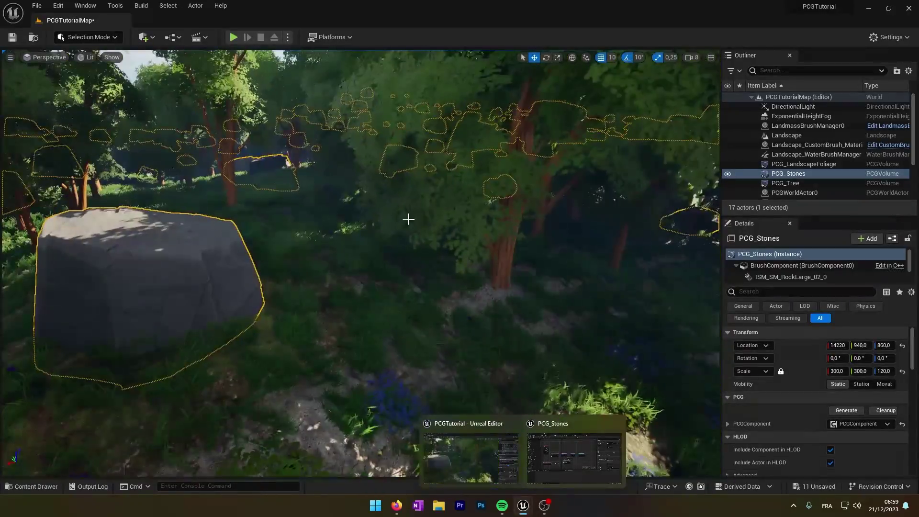
Play the level in the editor and run the character through the forest to examine the trees, grass, flowers and stones
key("alt+p")
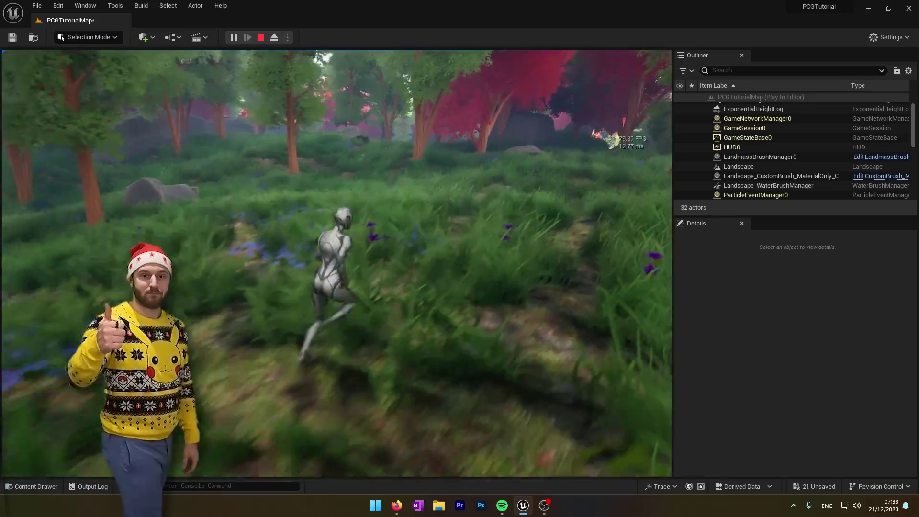
key("w")
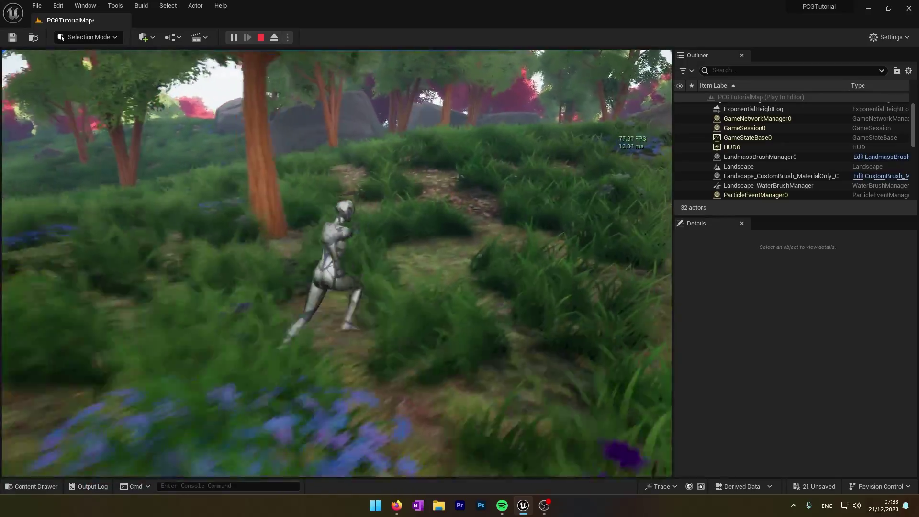
key("w")
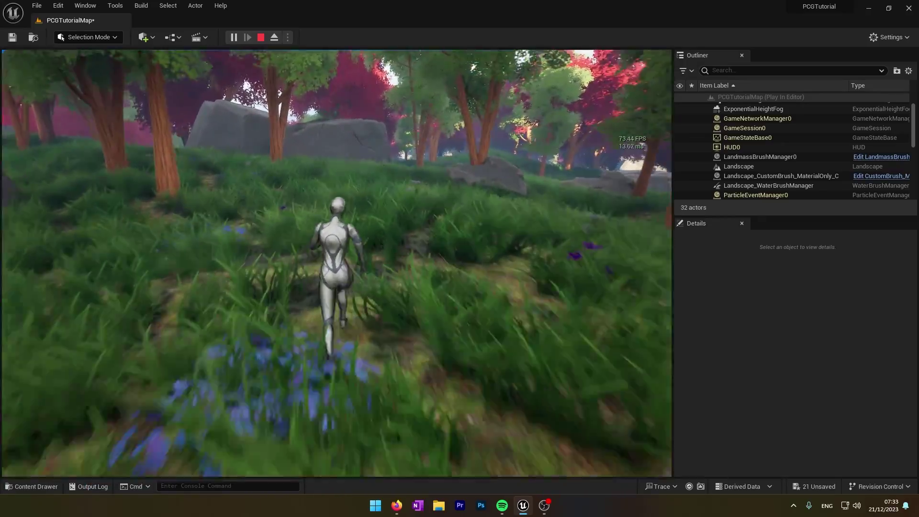
key("w")
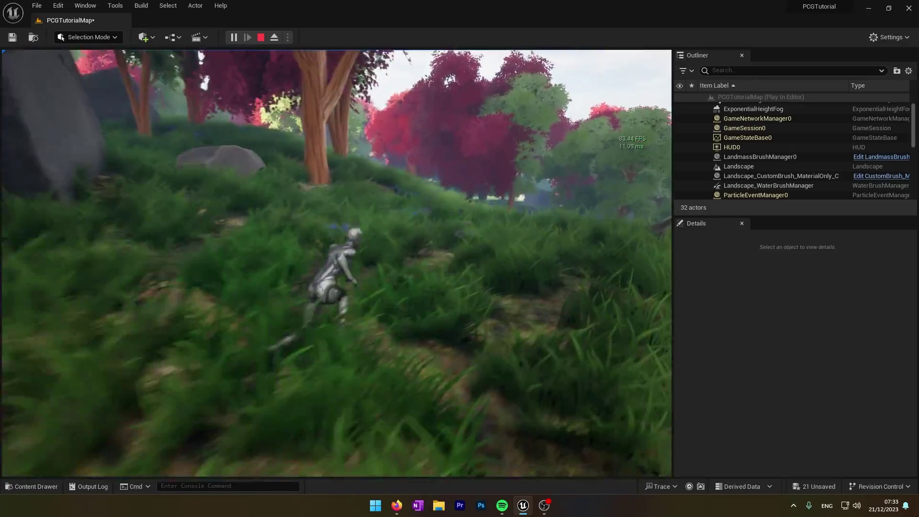
key("w")
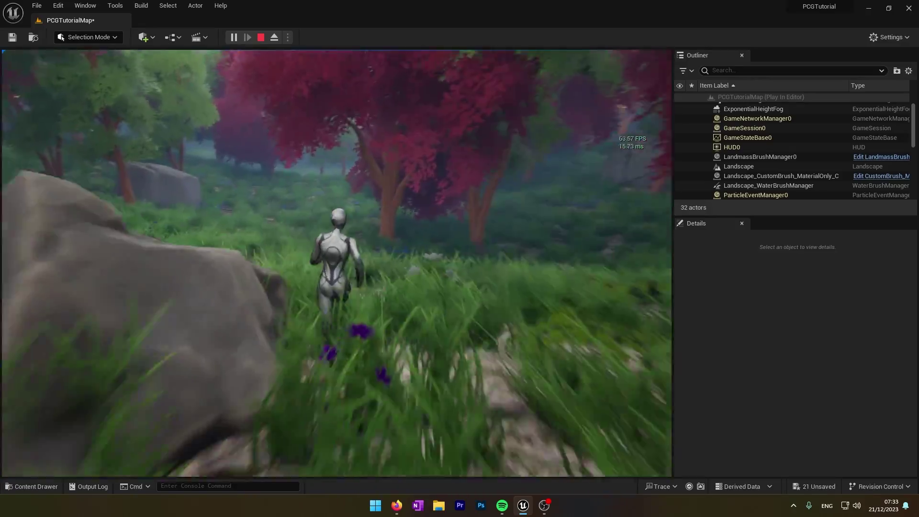
key("w")
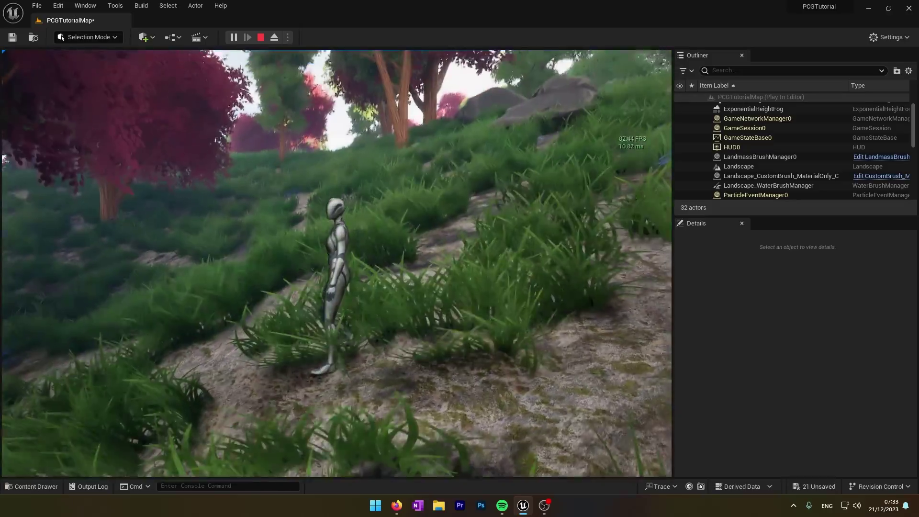
key("s")
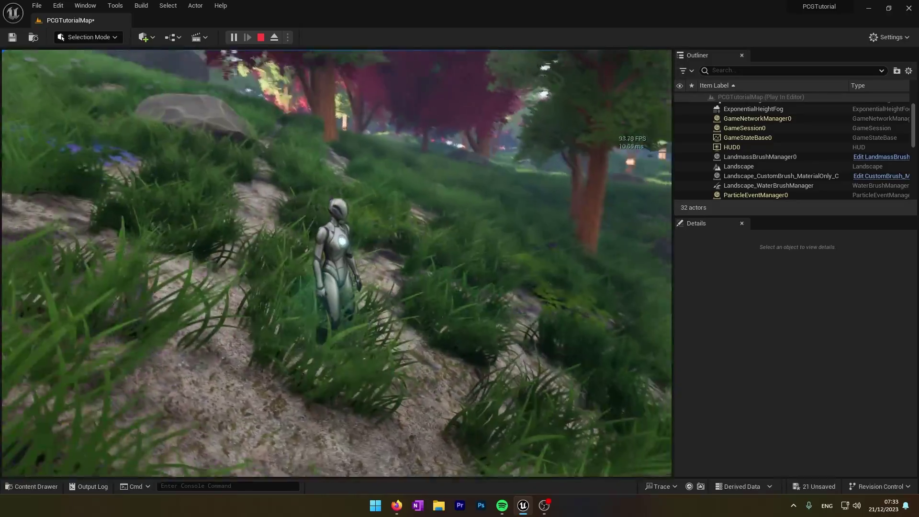
Eject from the player character, adjust the camera speed, and fly through the forest to view the generated environment
left_click(274, 37)
right_click_drag(297, 203, 383, 203)
key("w")
left_click(644, 58)
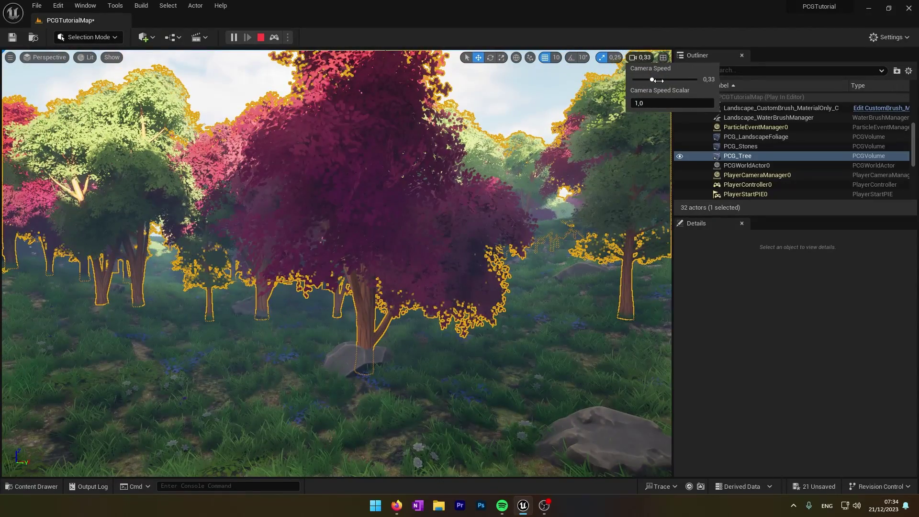
key("w")
right_click_drag(633, 67, 669, 89)
left_click(623, 96)
key("w")
key("w")
key("w")
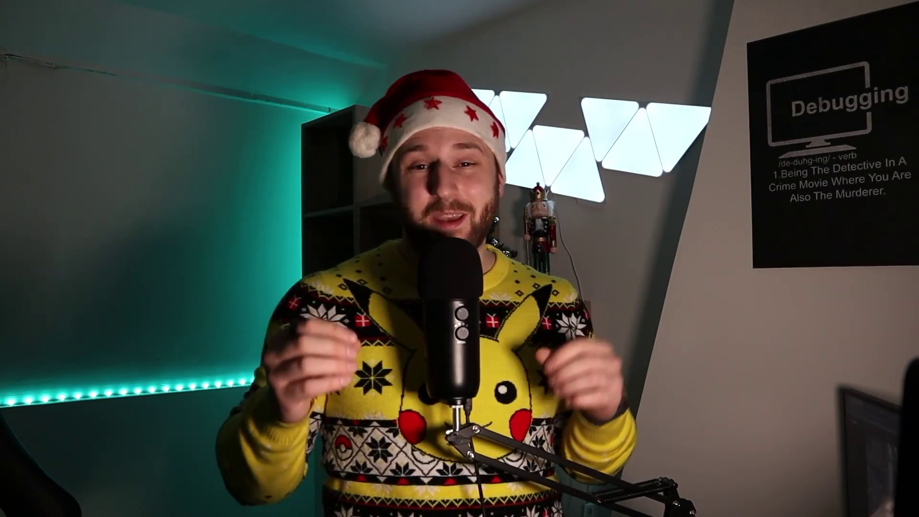